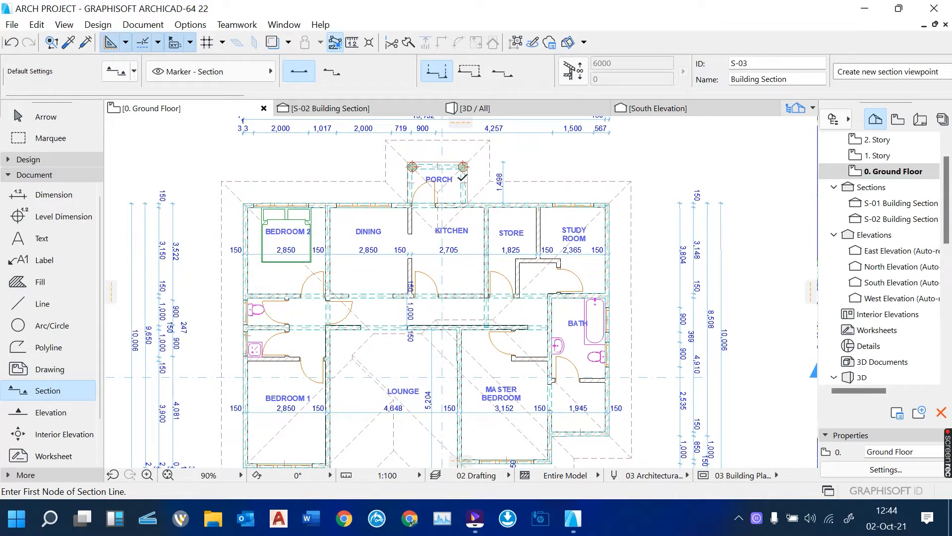
{"action": "scroll", "coordinate": [462, 177], "scroll_direction": "down", "scroll_amount": 2}
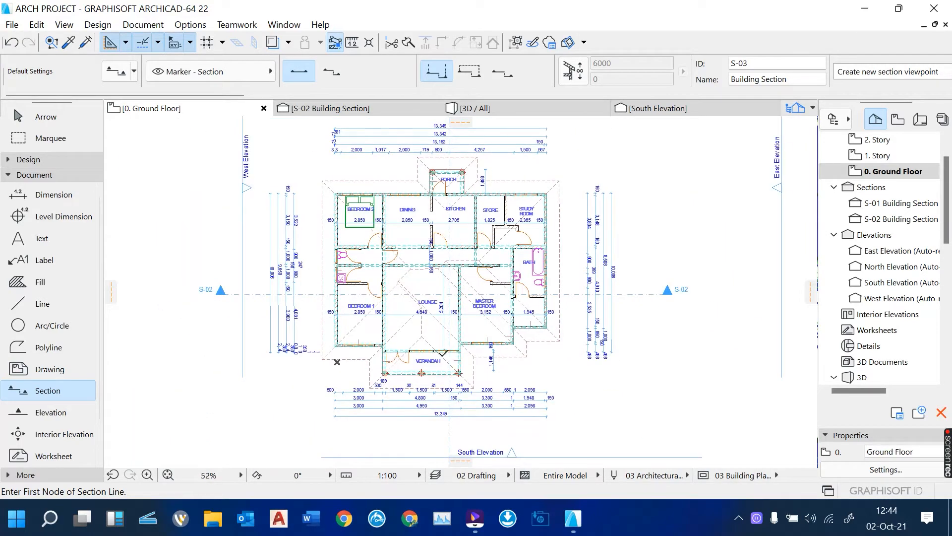
{"action": "scroll", "coordinate": [441, 355], "scroll_direction": "up", "scroll_amount": 3}
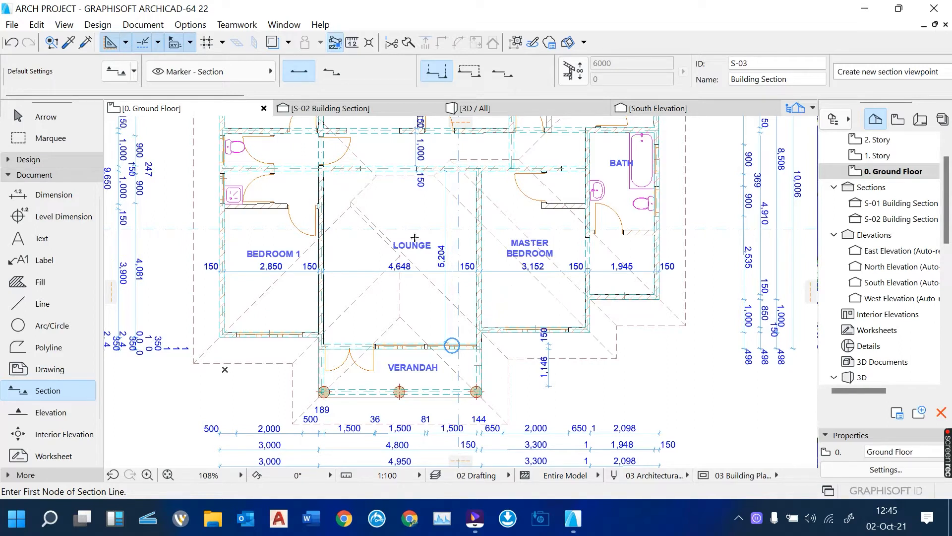
{"action": "scroll", "coordinate": [436, 268], "scroll_direction": "up", "scroll_amount": 2}
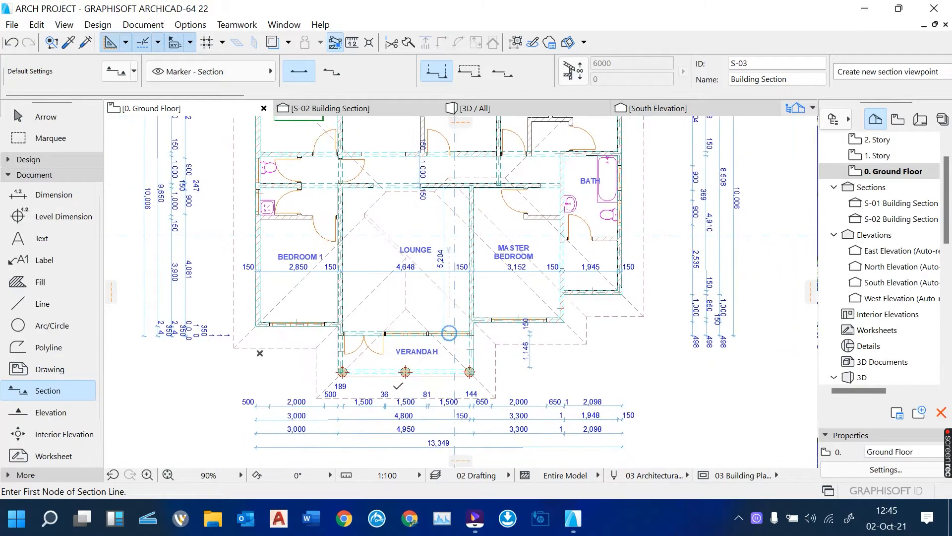
{"action": "scroll", "coordinate": [422, 325], "scroll_direction": "down", "scroll_amount": 3}
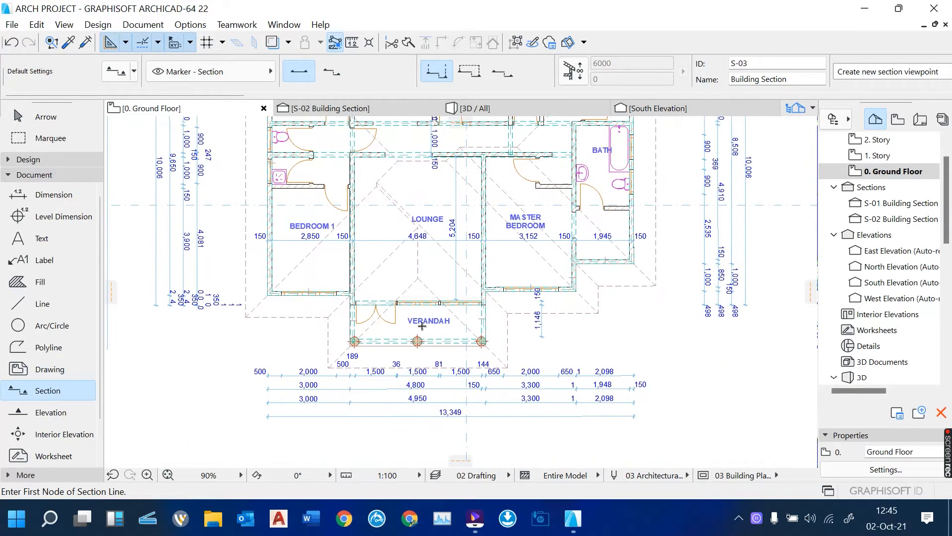
{"action": "scroll", "coordinate": [422, 326], "scroll_direction": "up", "scroll_amount": 1}
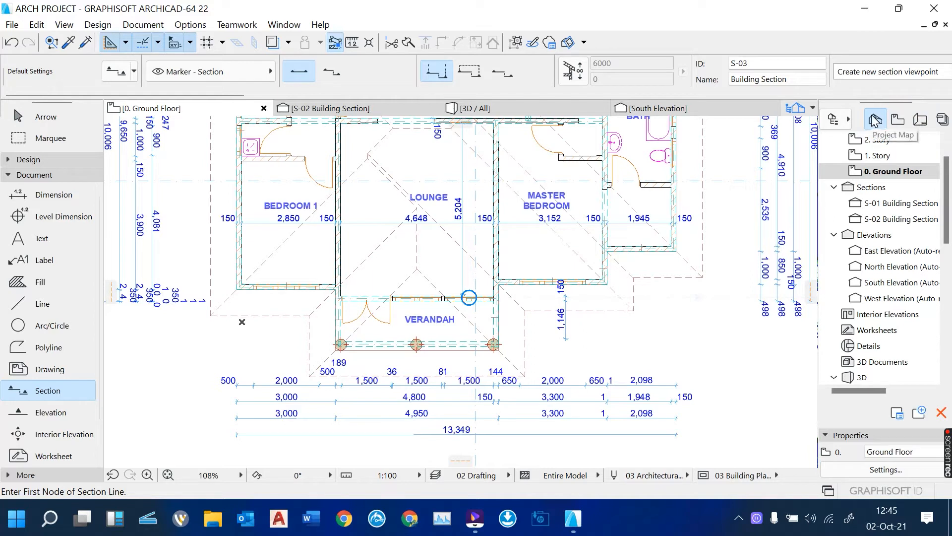
Step: Open the A3 Landscape master layout from the Layout Book
{"action": "left_click", "coordinate": [920, 123]}
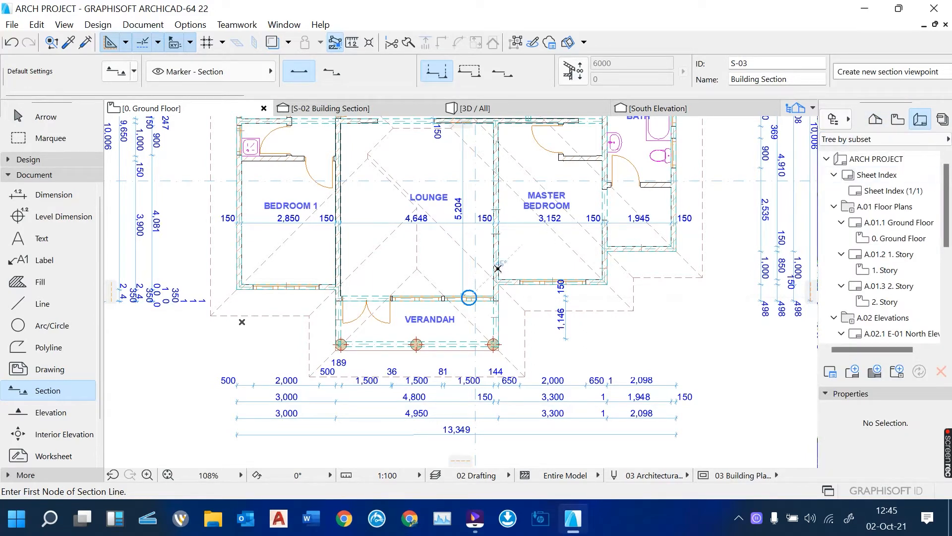
{"action": "scroll", "coordinate": [476, 273], "scroll_direction": "down", "scroll_amount": 4}
{"action": "scroll", "coordinate": [521, 285], "scroll_direction": "up", "scroll_amount": 2}
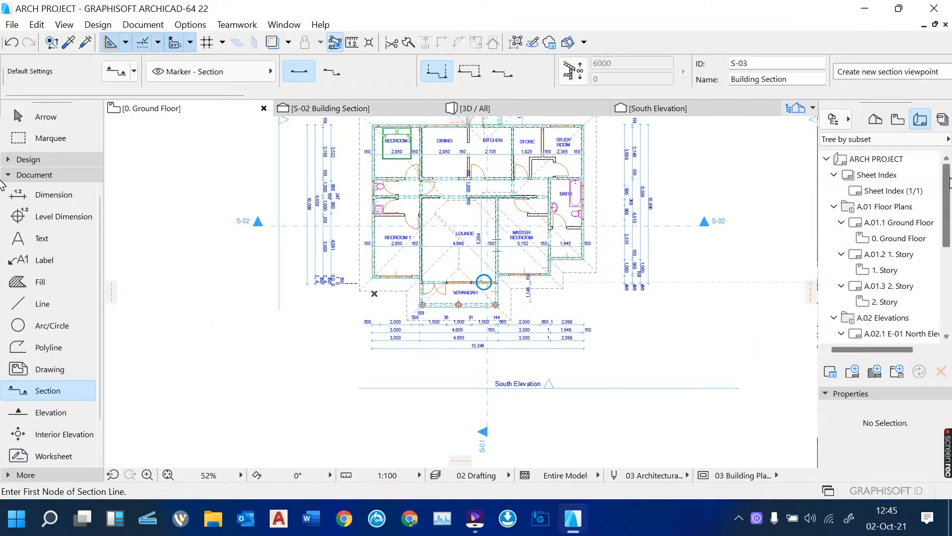
{"action": "left_click_drag", "start_coordinate": [949, 180], "coordinate": [950, 303]}
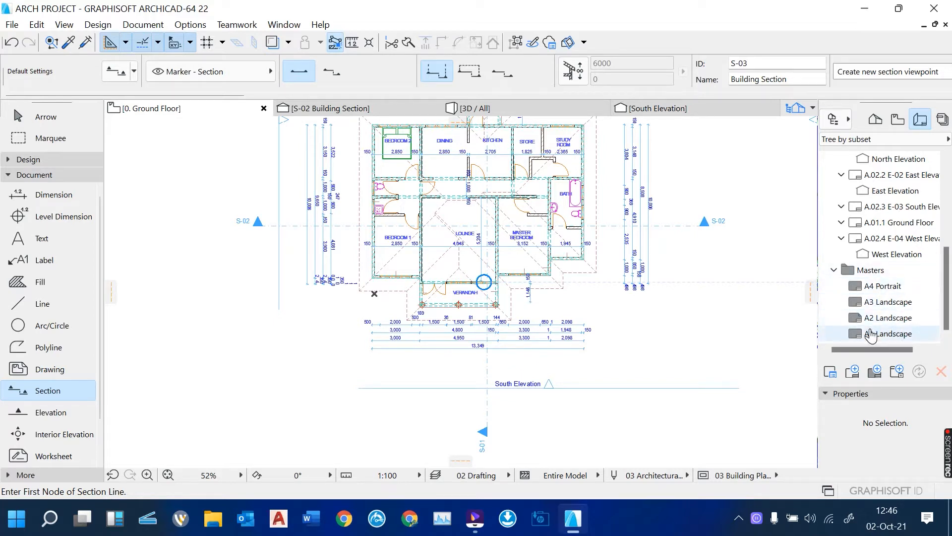
{"action": "double_click", "coordinate": [881, 304]}
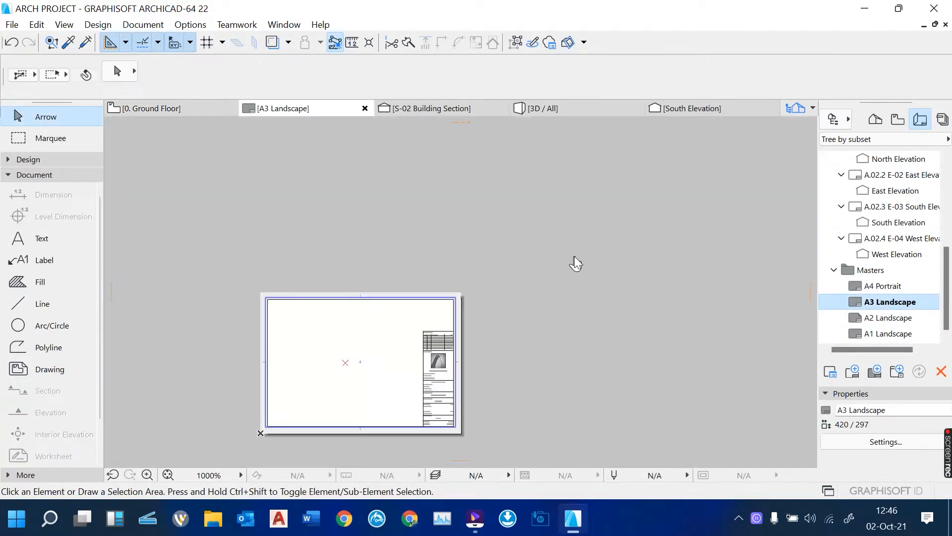
Step: Examine the contact company and project name autotext blocks in the master layout's title block
{"action": "scroll", "coordinate": [296, 438], "scroll_direction": "up", "scroll_amount": 3}
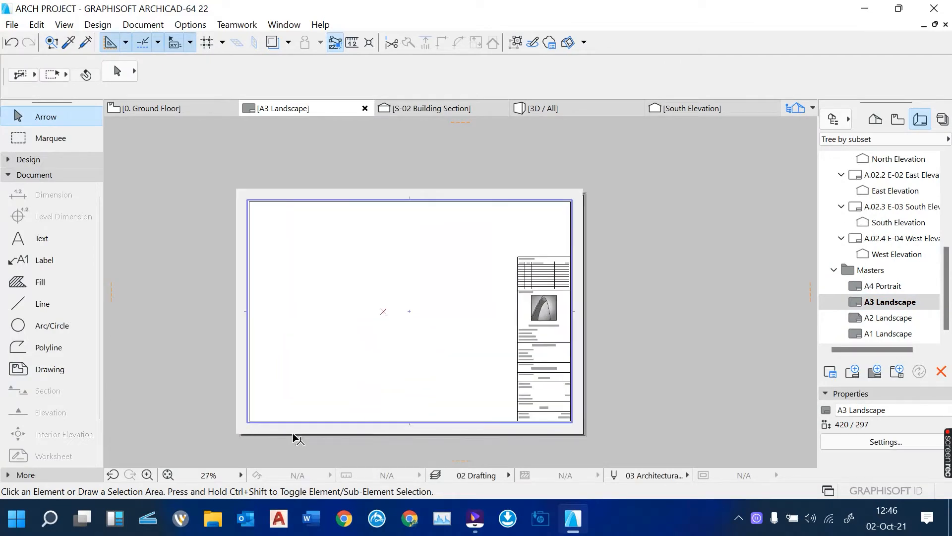
{"action": "scroll", "coordinate": [618, 413], "scroll_direction": "up", "scroll_amount": 3}
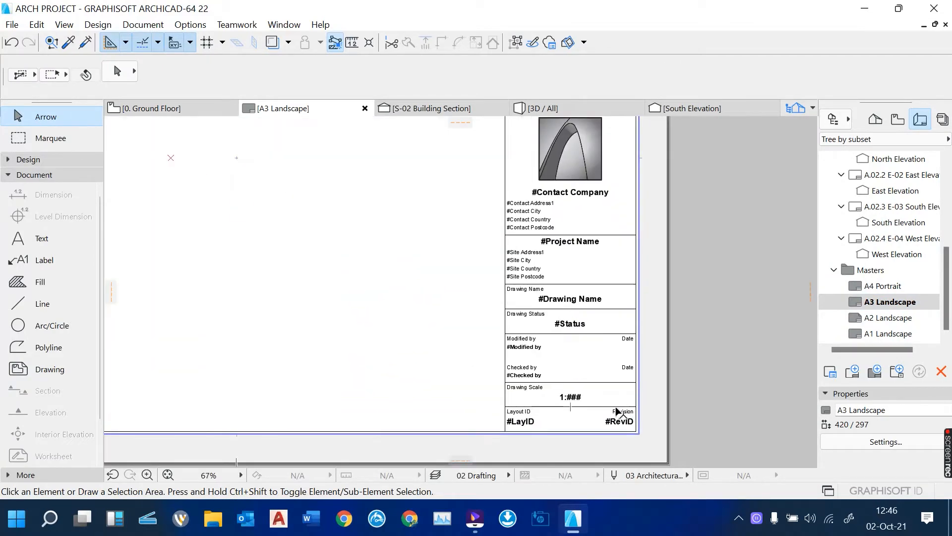
{"action": "scroll", "coordinate": [553, 210], "scroll_direction": "up", "scroll_amount": 3}
{"action": "left_click", "coordinate": [563, 187]}
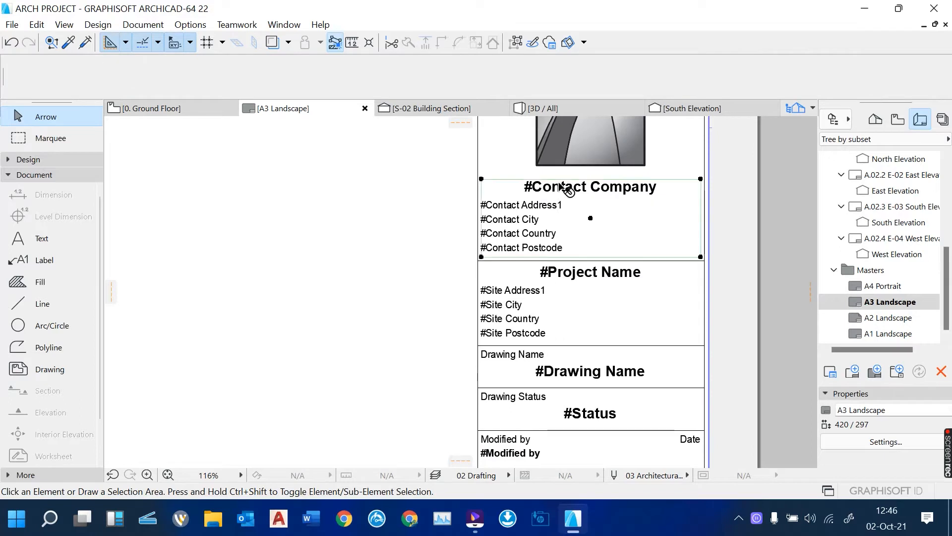
{"action": "double_click", "coordinate": [563, 187]}
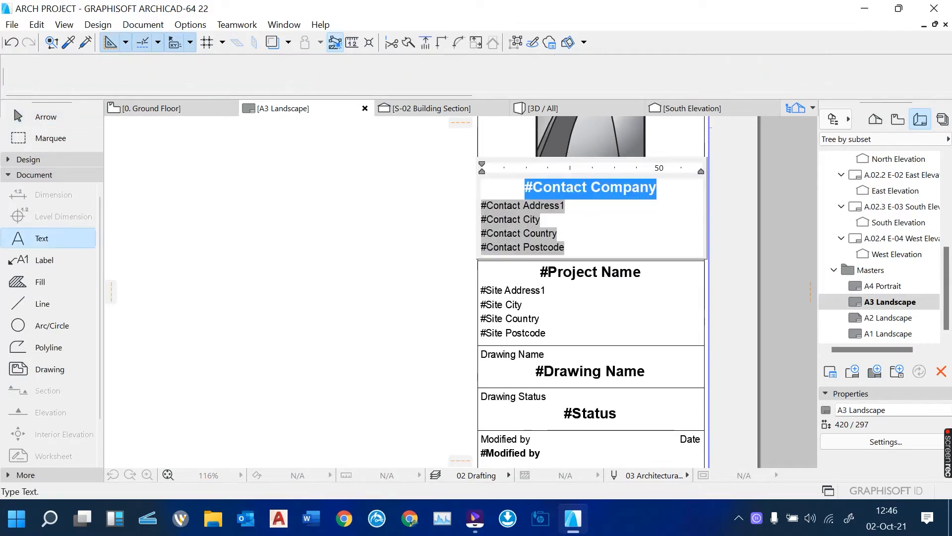
{"action": "left_click", "coordinate": [722, 238]}
{"action": "left_click", "coordinate": [575, 276]}
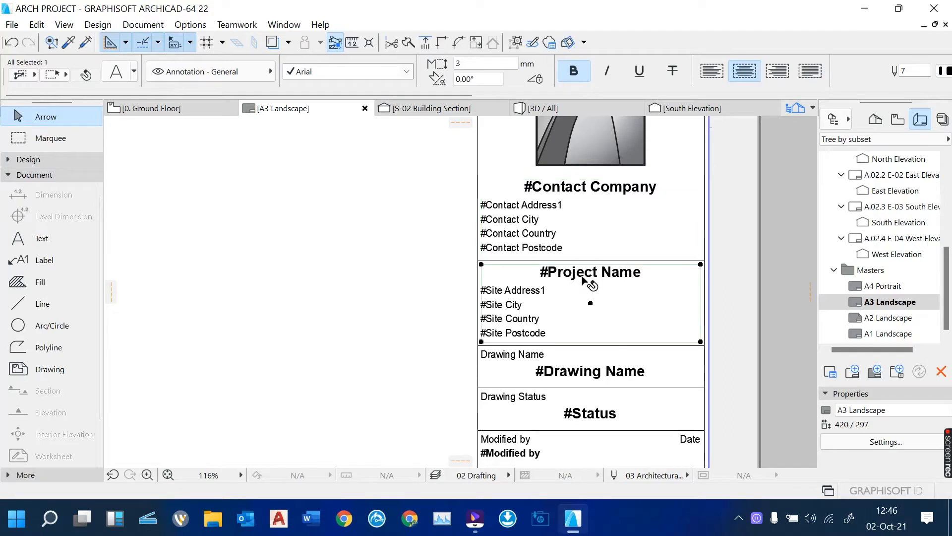
{"action": "double_click", "coordinate": [584, 276]}
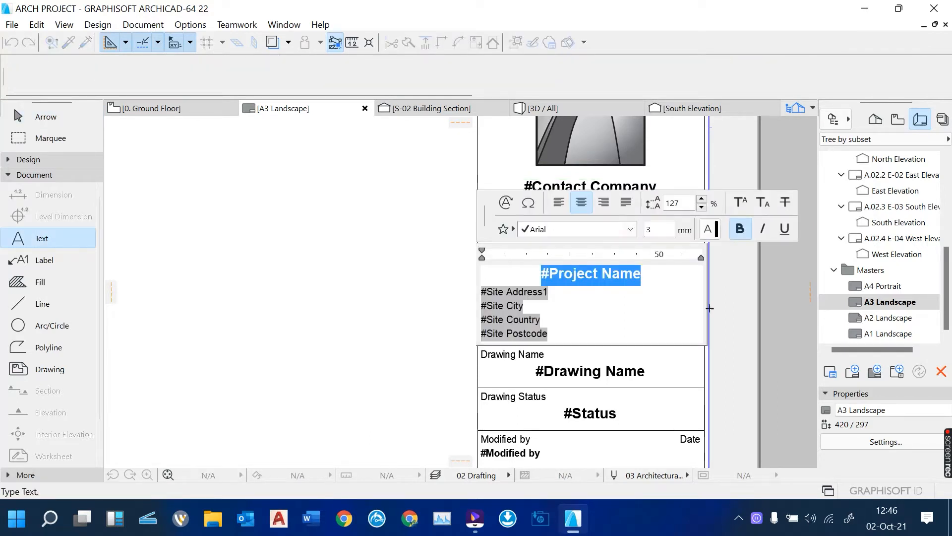
{"action": "left_click", "coordinate": [739, 300]}
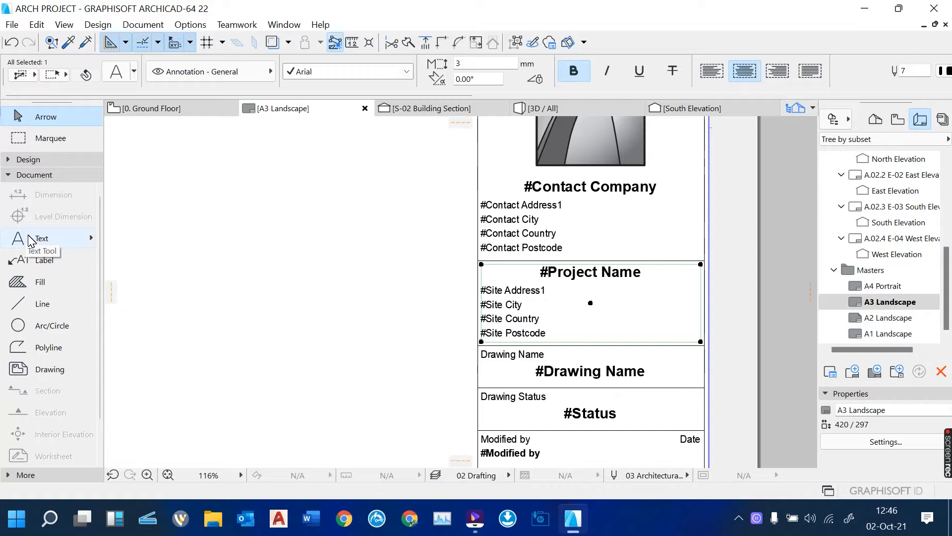
{"action": "scroll", "coordinate": [466, 399], "scroll_direction": "down", "scroll_amount": 1}
{"action": "scroll", "coordinate": [466, 395], "scroll_direction": "down", "scroll_amount": 6}
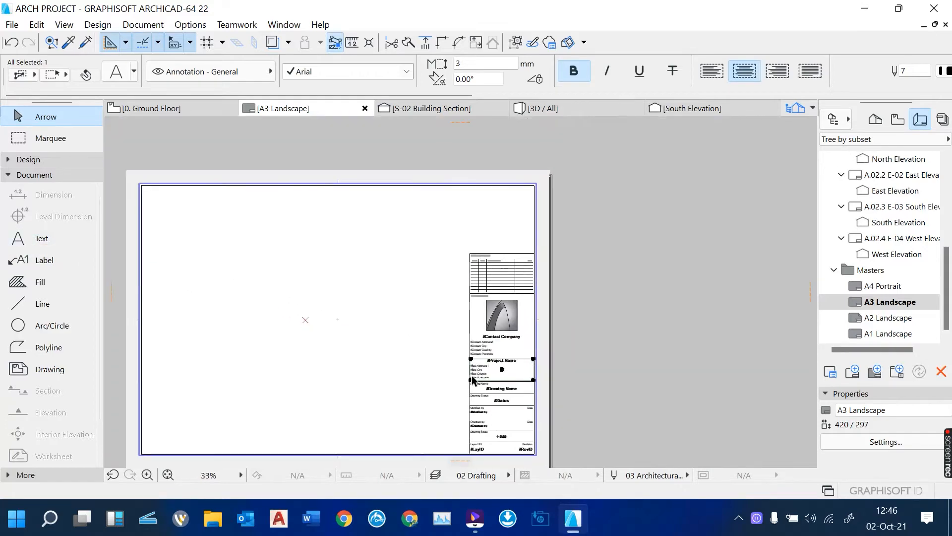
{"action": "scroll", "coordinate": [480, 418], "scroll_direction": "up", "scroll_amount": 7}
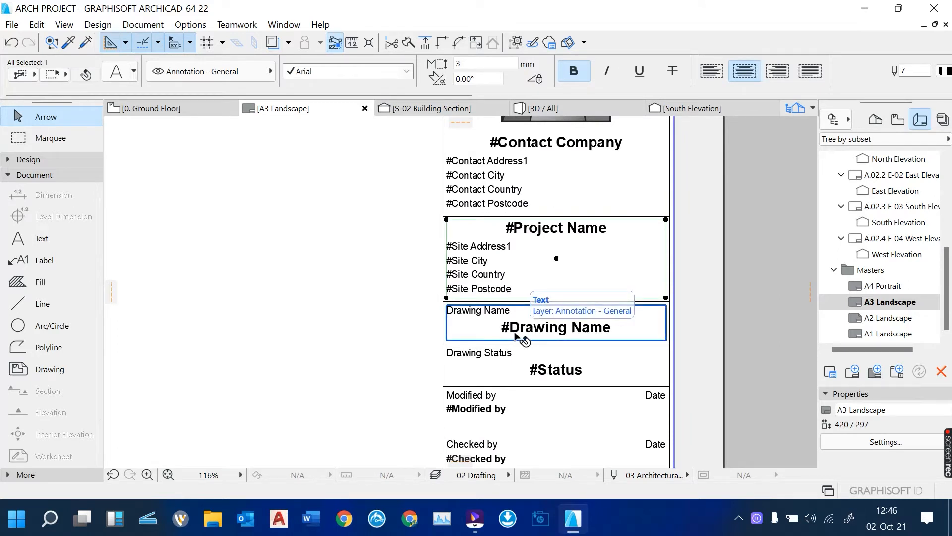
{"action": "left_click", "coordinate": [510, 161]}
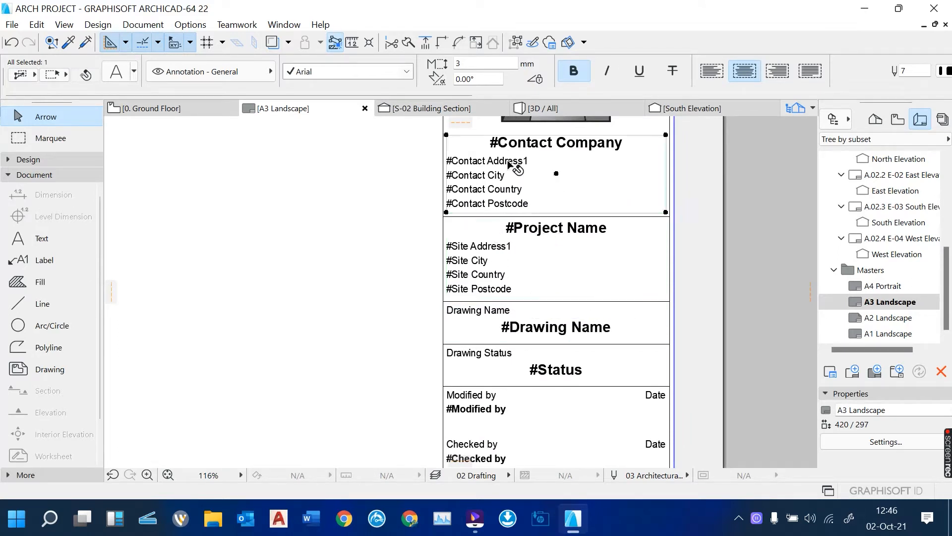
Step: Delete the company logo figure from the Company Title cell of the title block
{"action": "scroll", "coordinate": [518, 372], "scroll_direction": "down", "scroll_amount": 2}
{"action": "scroll", "coordinate": [518, 372], "scroll_direction": "down", "scroll_amount": 2}
{"action": "scroll", "coordinate": [546, 268], "scroll_direction": "up", "scroll_amount": 3}
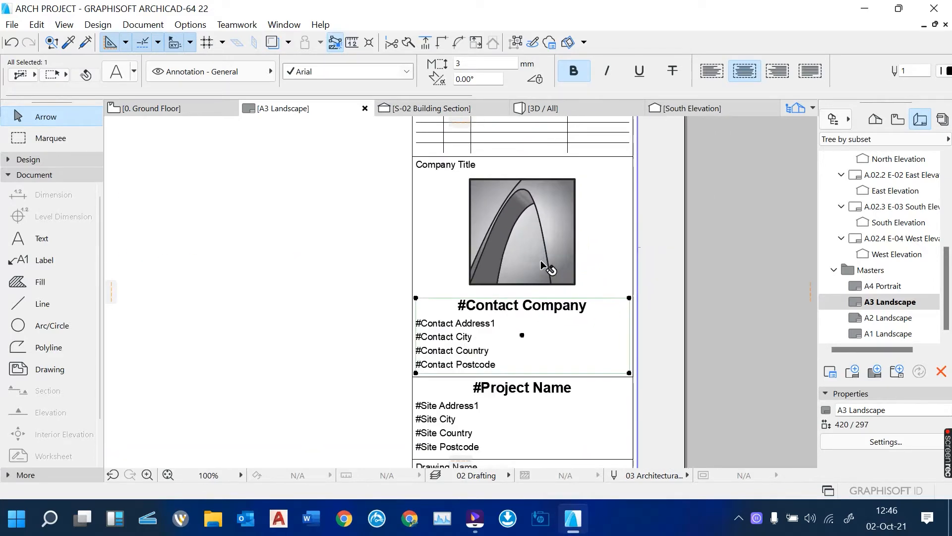
{"action": "left_click", "coordinate": [536, 233]}
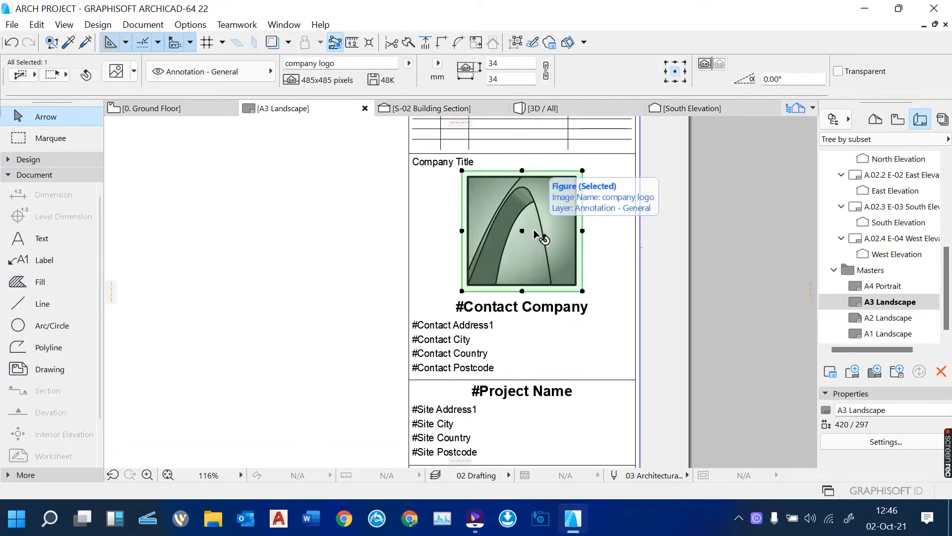
{"action": "key", "text": "Delete"}
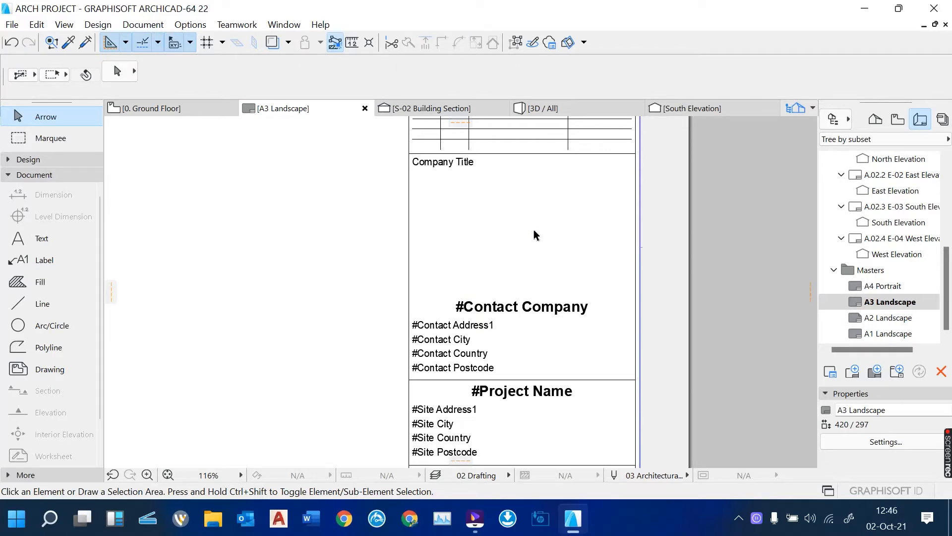
Step: Draw a horizontal solid line about 64 mm long with pen 41 across the Company Title cell, above the contact company text
{"action": "scroll", "coordinate": [533, 229], "scroll_direction": "down", "scroll_amount": 5}
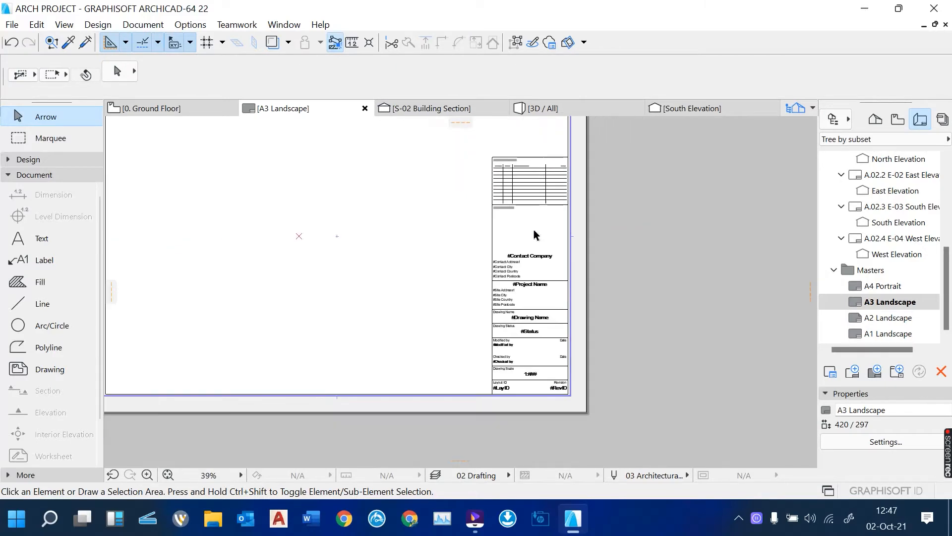
{"action": "scroll", "coordinate": [541, 219], "scroll_direction": "up", "scroll_amount": 2}
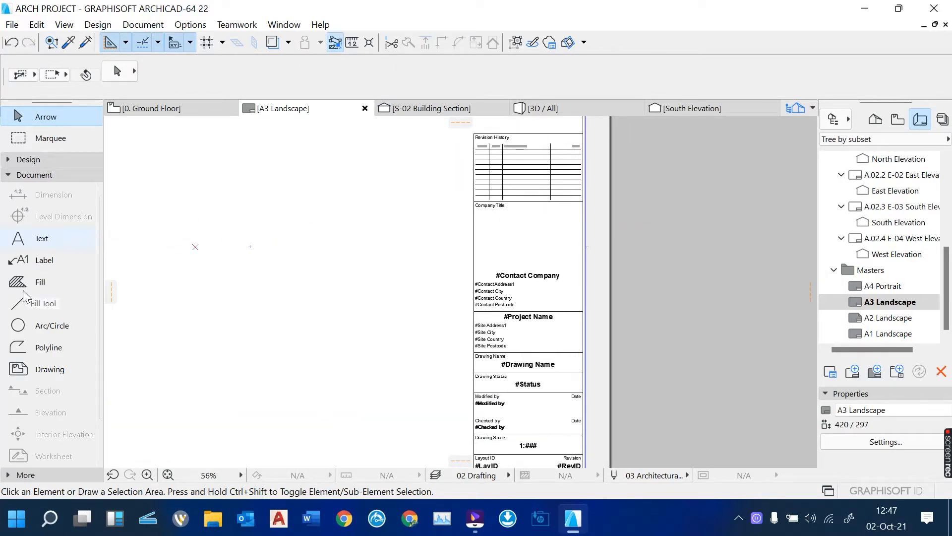
{"action": "left_click", "coordinate": [36, 306]}
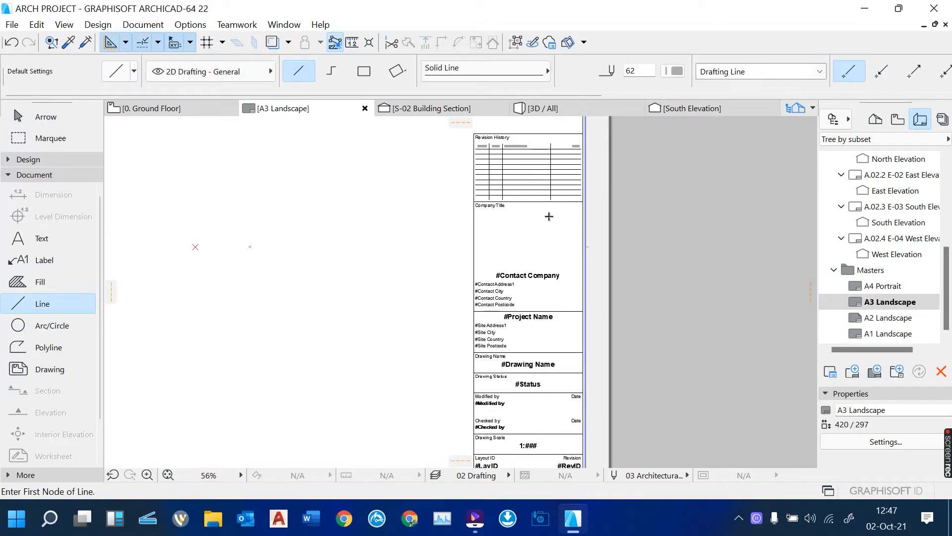
{"action": "left_click", "coordinate": [677, 70]}
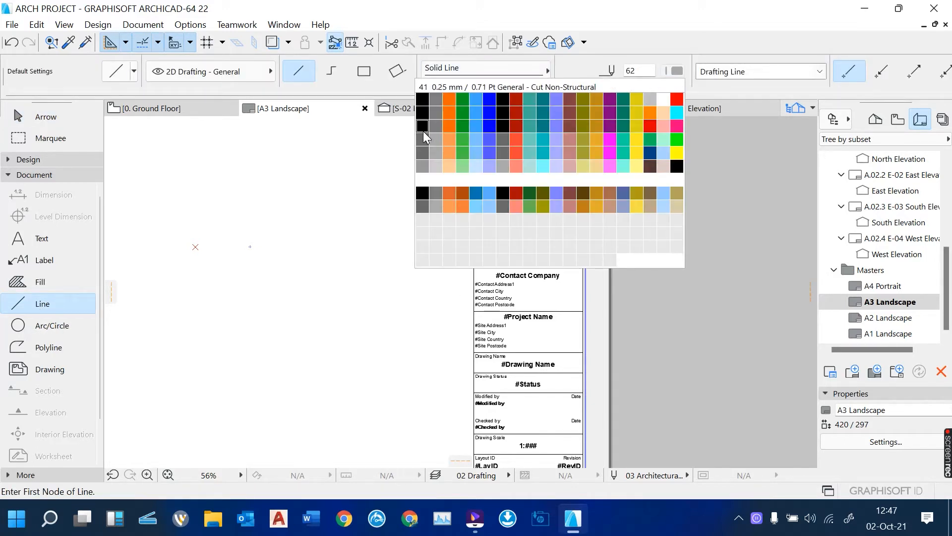
{"action": "left_click", "coordinate": [425, 131]}
{"action": "scroll", "coordinate": [495, 227], "scroll_direction": "up", "scroll_amount": 1}
{"action": "scroll", "coordinate": [495, 227], "scroll_direction": "up", "scroll_amount": 2}
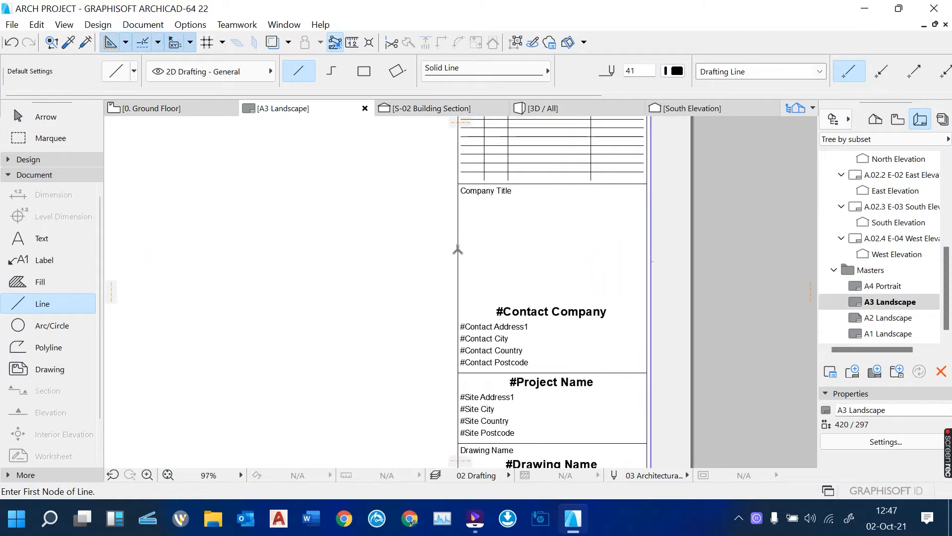
{"action": "left_click", "coordinate": [457, 249]}
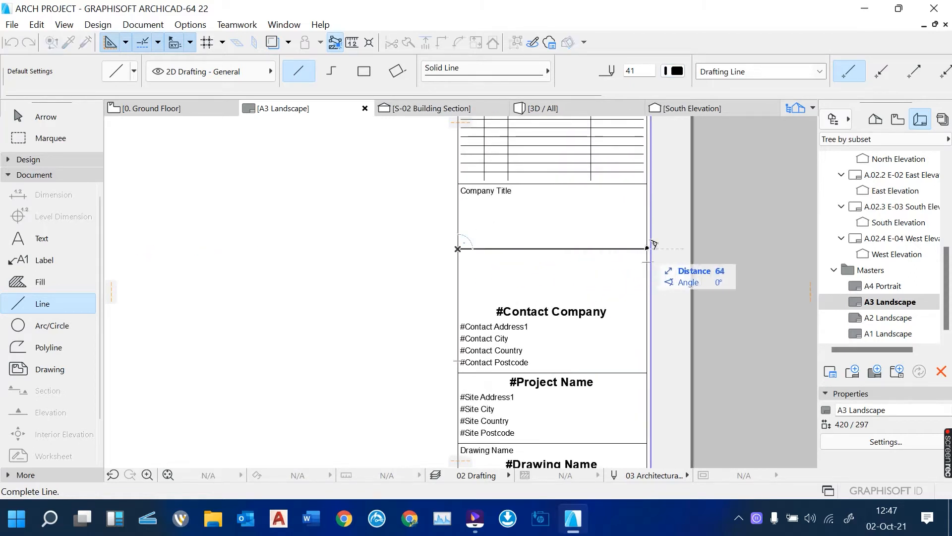
{"action": "left_click", "coordinate": [646, 248]}
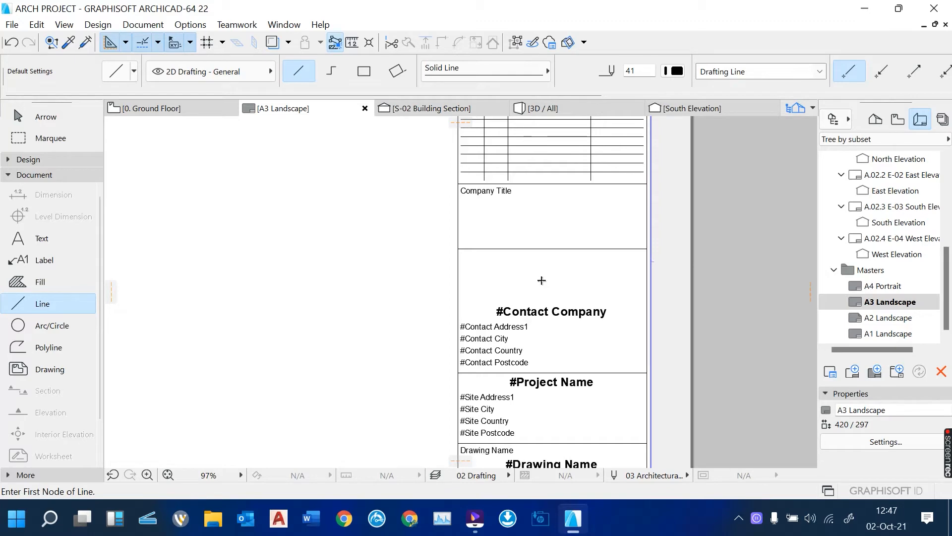
Step: Draw a vertical line from the upper-left corner of the Revision History box up to the sheet's upper border
{"action": "scroll", "coordinate": [541, 280], "scroll_direction": "down", "scroll_amount": 3}
{"action": "scroll", "coordinate": [525, 139], "scroll_direction": "up", "scroll_amount": 2}
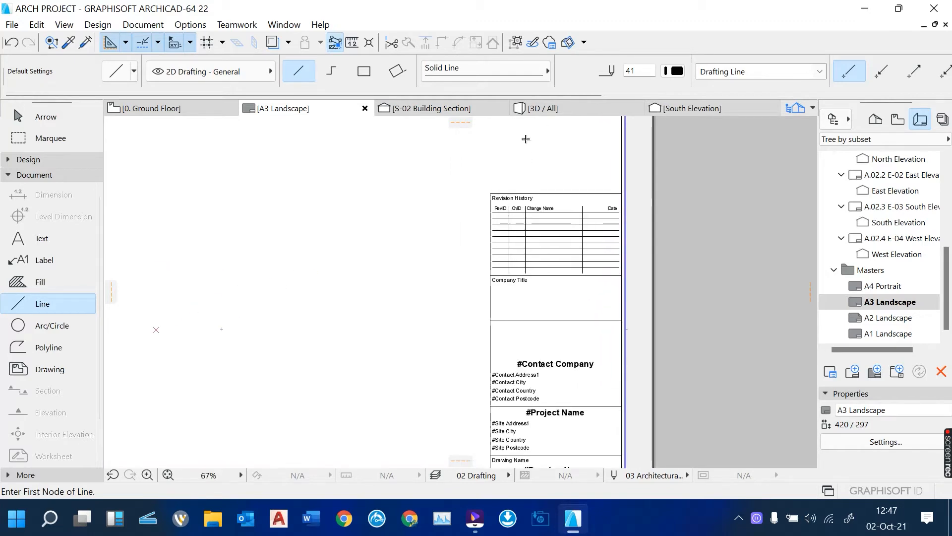
{"action": "scroll", "coordinate": [526, 139], "scroll_direction": "up", "scroll_amount": 2}
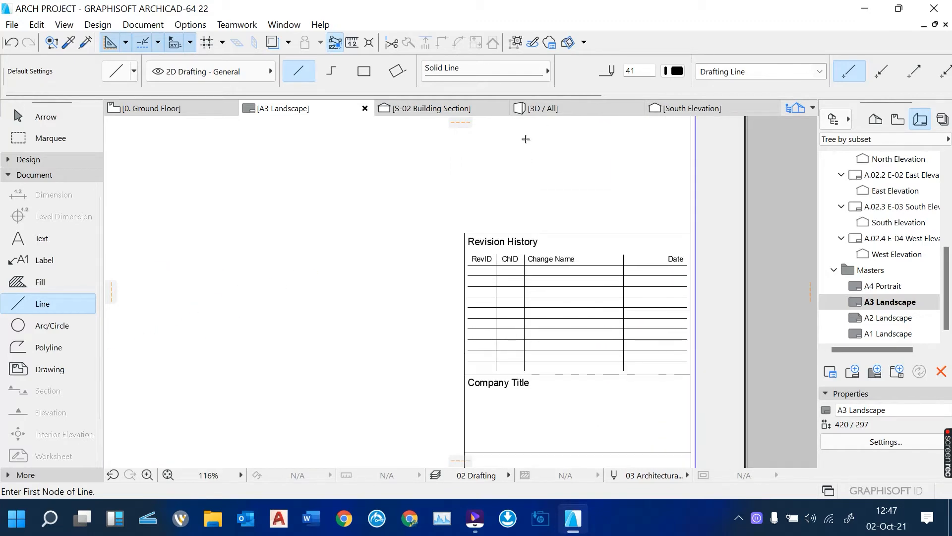
{"action": "left_click", "coordinate": [464, 233]}
{"action": "scroll", "coordinate": [486, 367], "scroll_direction": "down", "scroll_amount": 2}
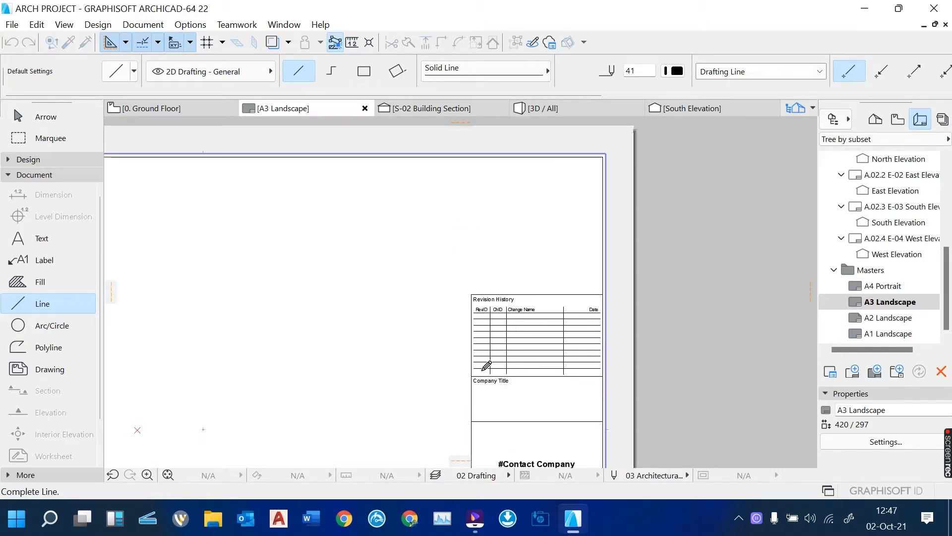
{"action": "left_click", "coordinate": [475, 156]}
Step: Draw two spaced horizontal lines about 63 mm long across the title block column, between the sheet's upper border and the Revision History box
{"action": "left_click", "coordinate": [473, 200]}
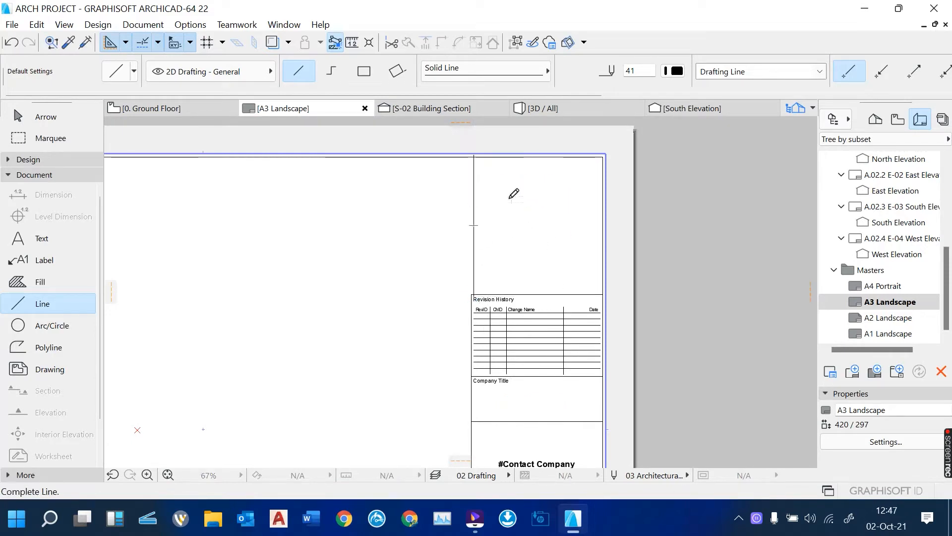
{"action": "left_click", "coordinate": [601, 199]}
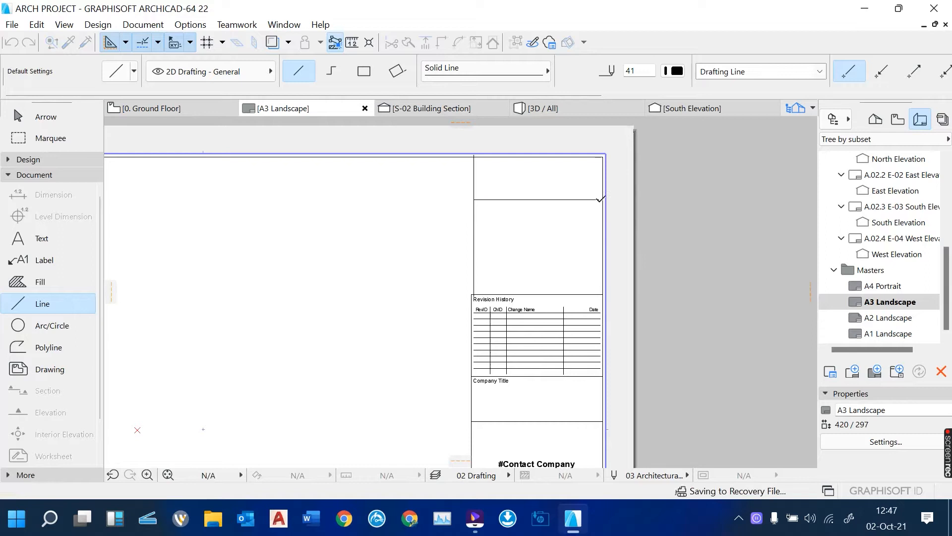
{"action": "left_click", "coordinate": [474, 250]}
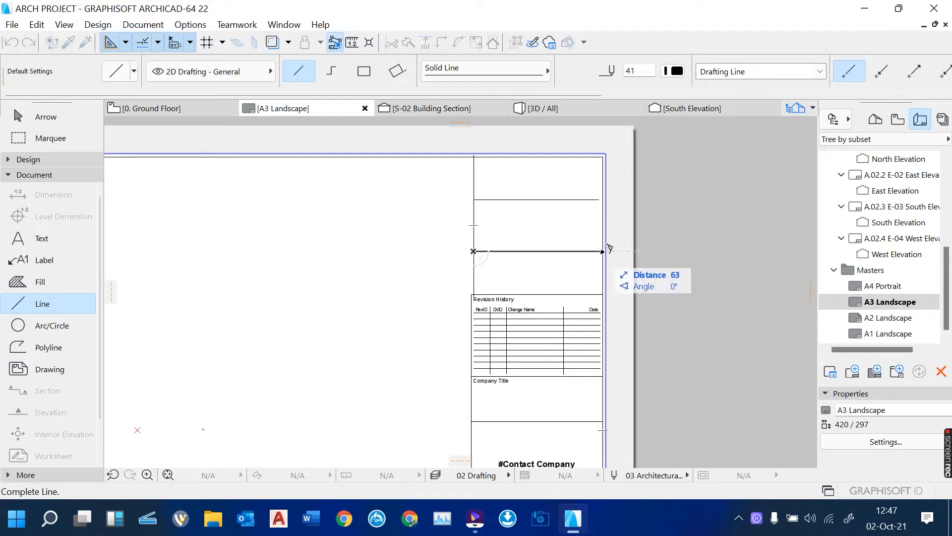
{"action": "left_click", "coordinate": [602, 251]}
{"action": "scroll", "coordinate": [543, 230], "scroll_direction": "down", "scroll_amount": 5}
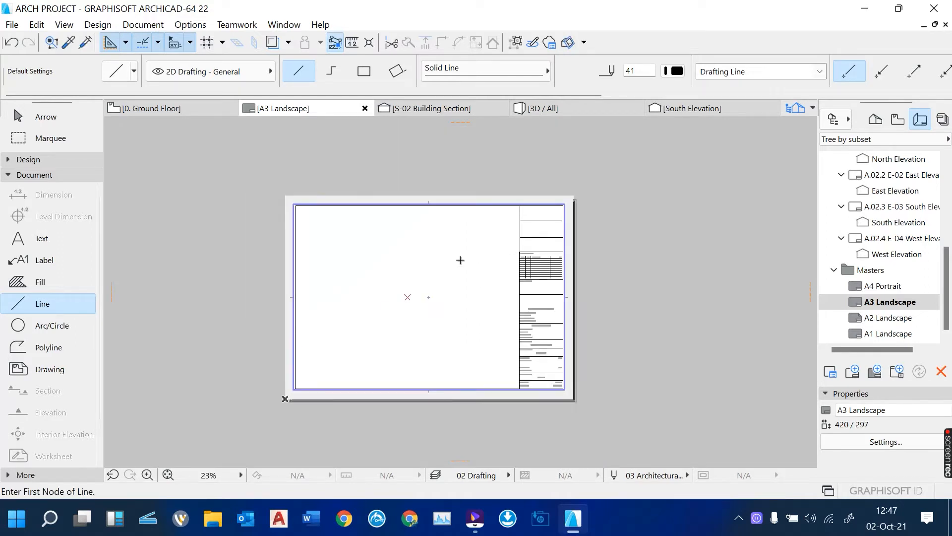
{"action": "scroll", "coordinate": [389, 335], "scroll_direction": "up", "scroll_amount": 2}
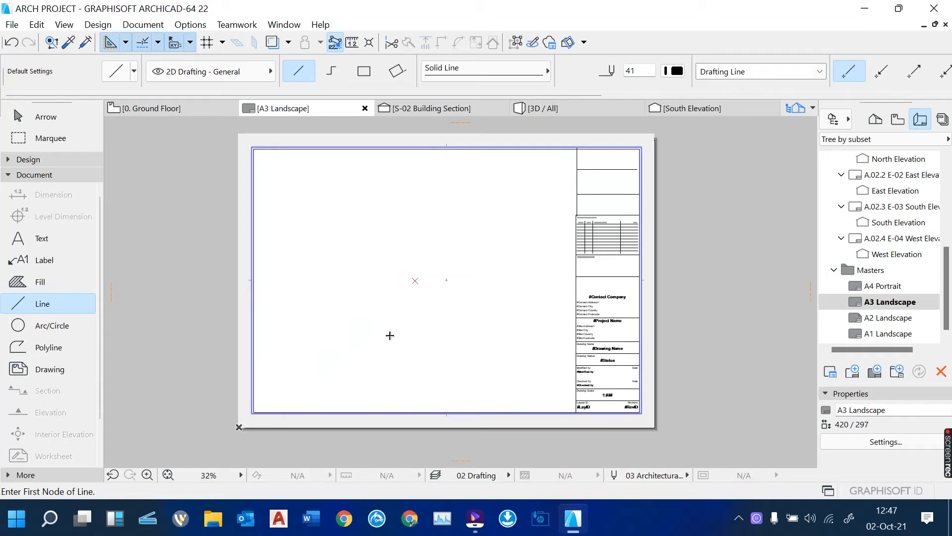
{"action": "scroll", "coordinate": [591, 261], "scroll_direction": "up", "scroll_amount": 4}
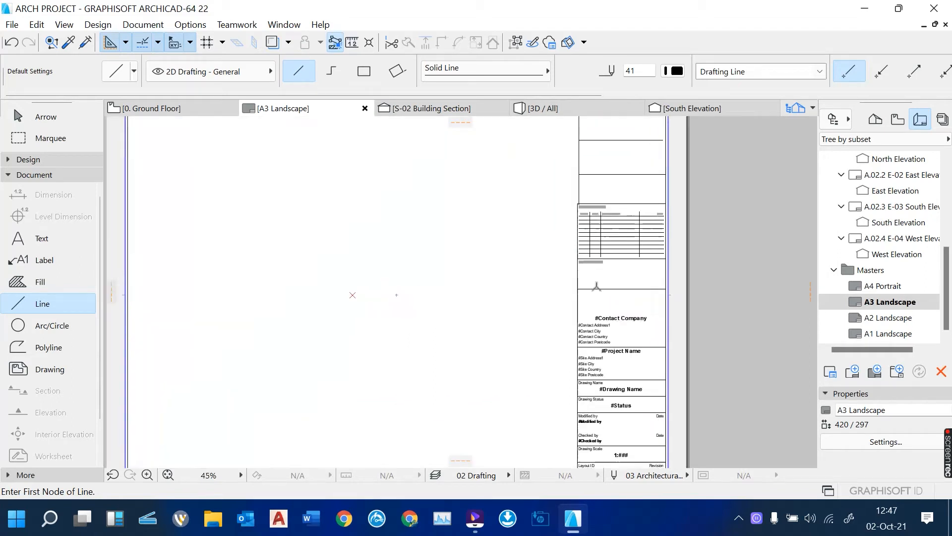
{"action": "scroll", "coordinate": [551, 250], "scroll_direction": "down", "scroll_amount": 4}
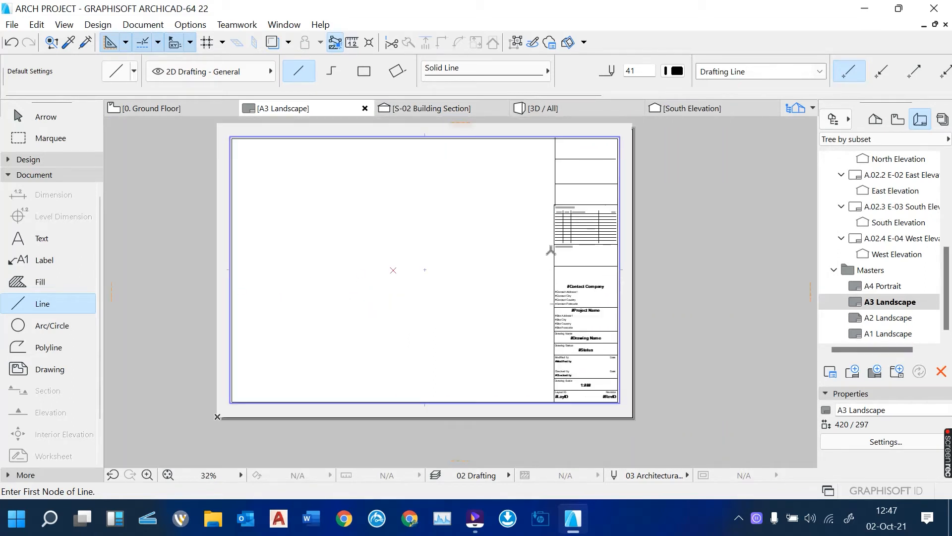
Step: Open the A2 Landscape master layout
{"action": "left_click", "coordinate": [902, 323]}
{"action": "scroll", "coordinate": [326, 300], "scroll_direction": "down", "scroll_amount": 2}
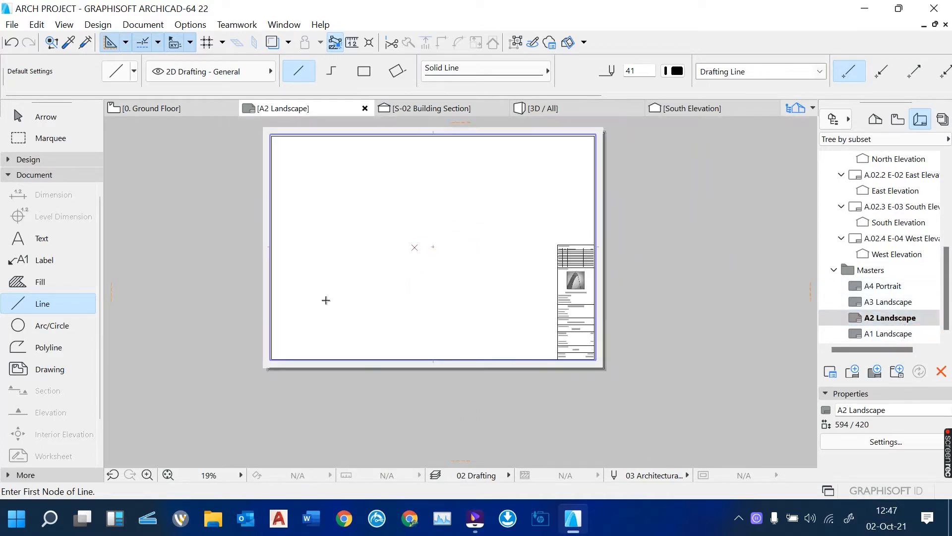
{"action": "scroll", "coordinate": [449, 164], "scroll_direction": "up", "scroll_amount": 1}
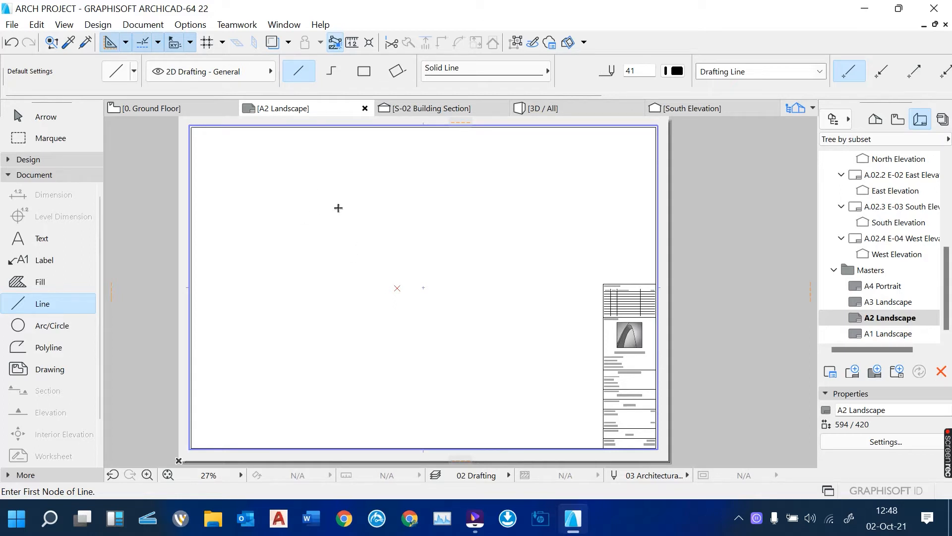
Step: Place the internal view 0. Ground Floor from Floor Plans as a drawing in the upper-left area of the A2 sheet
{"action": "right_click", "coordinate": [339, 208]}
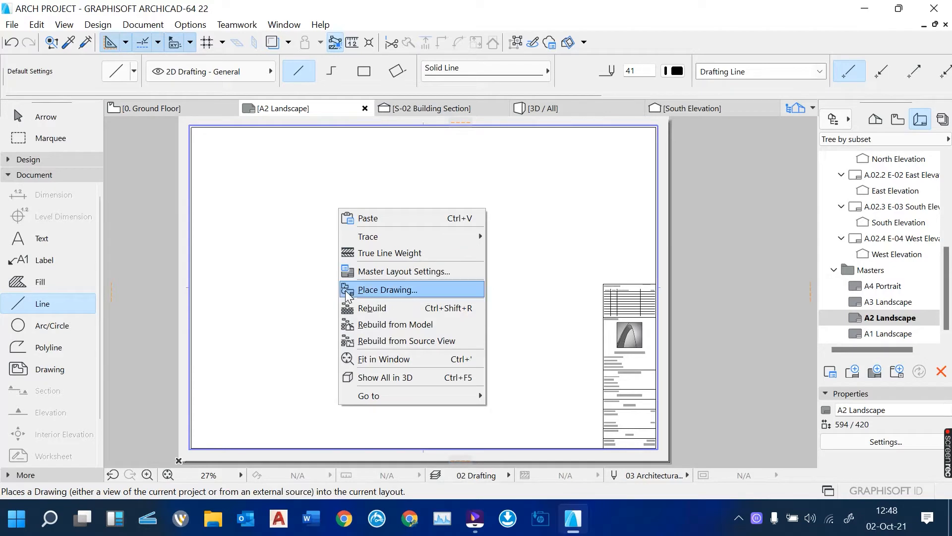
{"action": "left_click", "coordinate": [404, 288]}
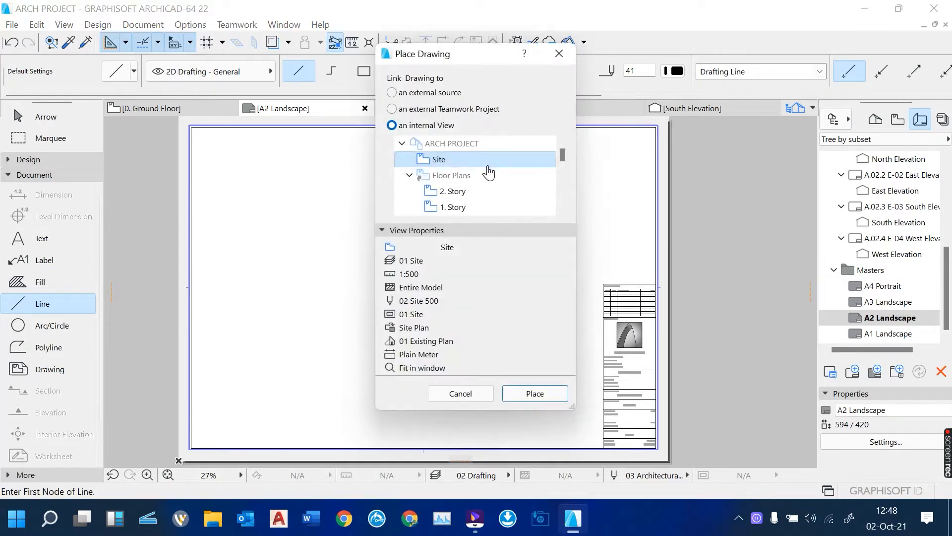
{"action": "scroll", "coordinate": [489, 174], "scroll_direction": "down", "scroll_amount": 5}
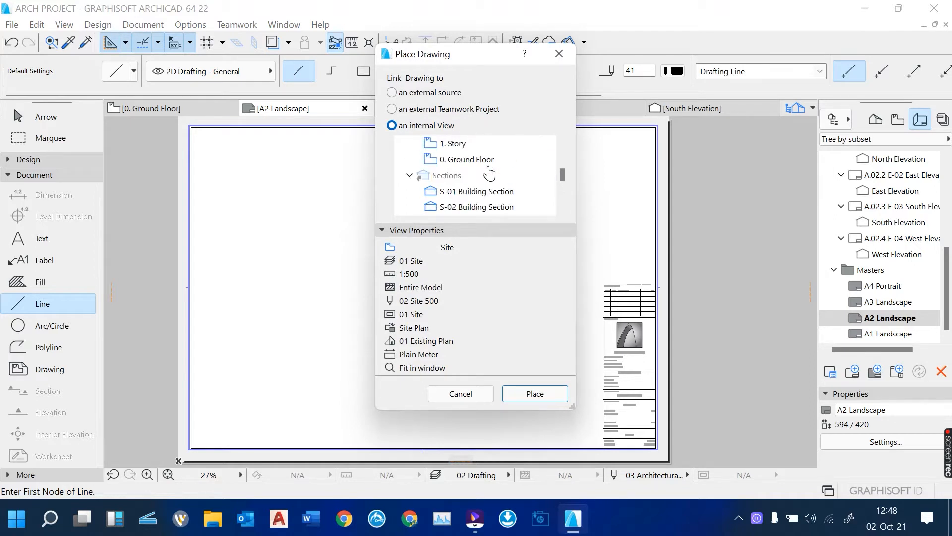
{"action": "scroll", "coordinate": [489, 173], "scroll_direction": "up", "scroll_amount": 5}
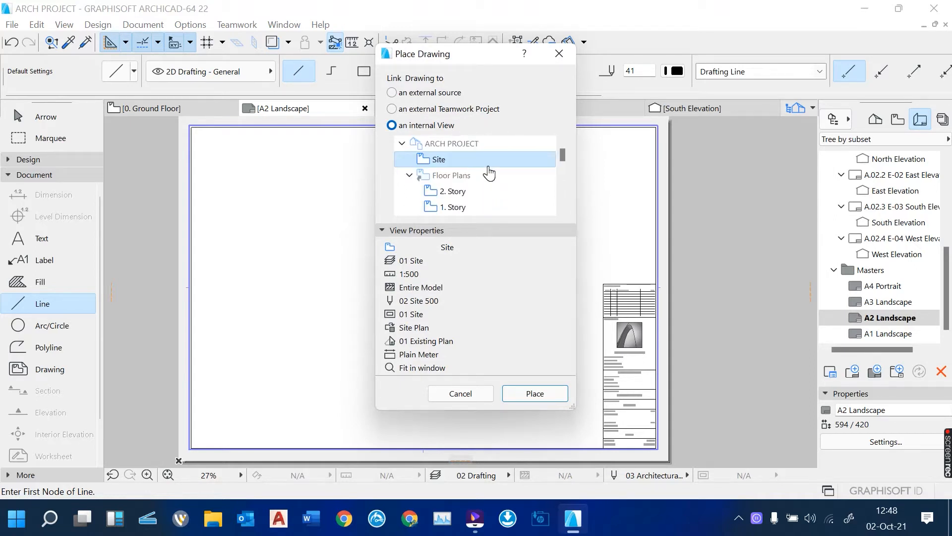
{"action": "scroll", "coordinate": [489, 173], "scroll_direction": "down", "scroll_amount": 5}
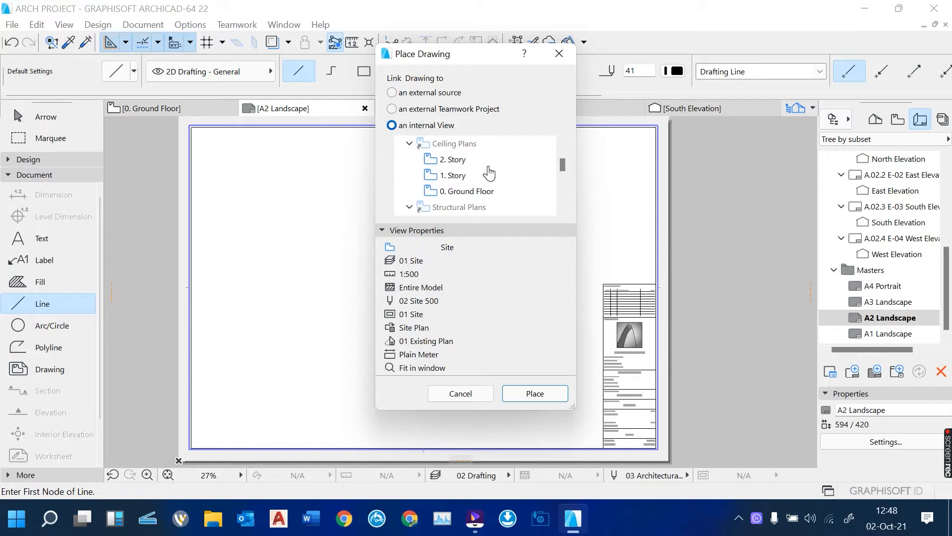
{"action": "scroll", "coordinate": [489, 174], "scroll_direction": "down", "scroll_amount": 5}
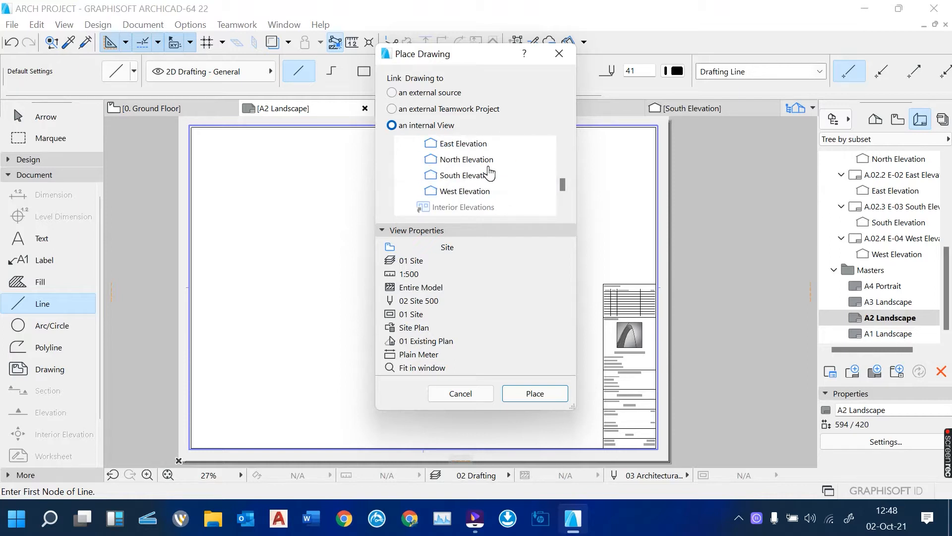
{"action": "scroll", "coordinate": [489, 173], "scroll_direction": "down", "scroll_amount": 3}
{"action": "scroll", "coordinate": [485, 186], "scroll_direction": "up", "scroll_amount": 8}
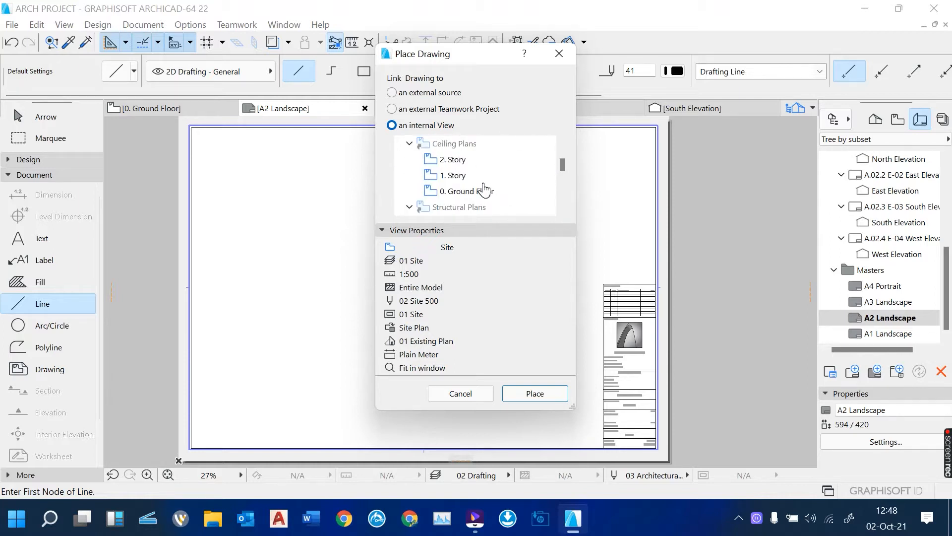
{"action": "scroll", "coordinate": [485, 201], "scroll_direction": "up", "scroll_amount": 1}
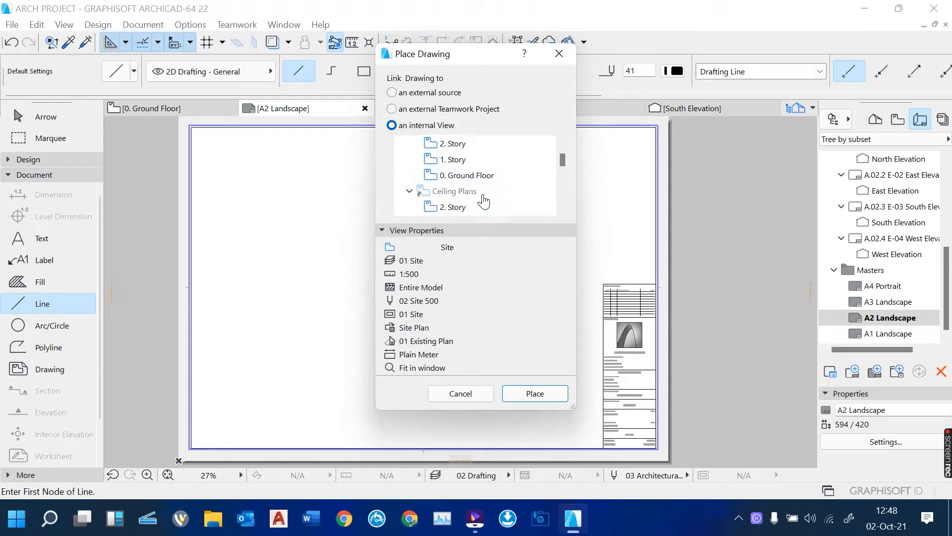
{"action": "scroll", "coordinate": [486, 199], "scroll_direction": "up", "scroll_amount": 1}
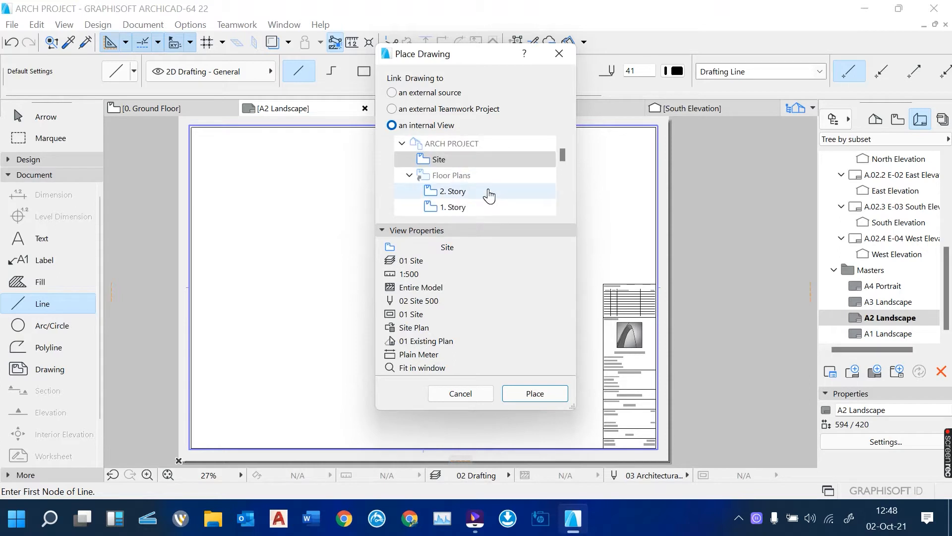
{"action": "scroll", "coordinate": [489, 195], "scroll_direction": "down", "scroll_amount": 1}
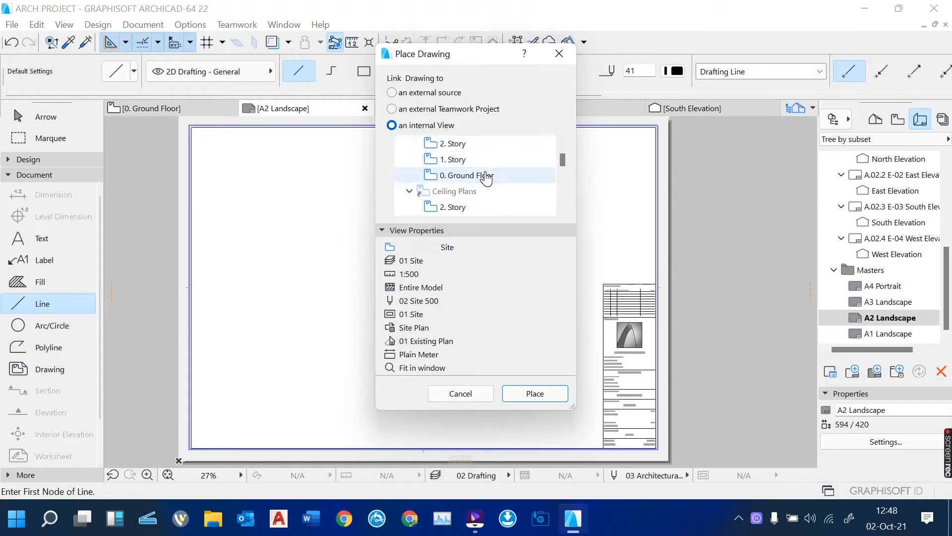
{"action": "left_click", "coordinate": [486, 177]}
{"action": "left_click", "coordinate": [537, 394]}
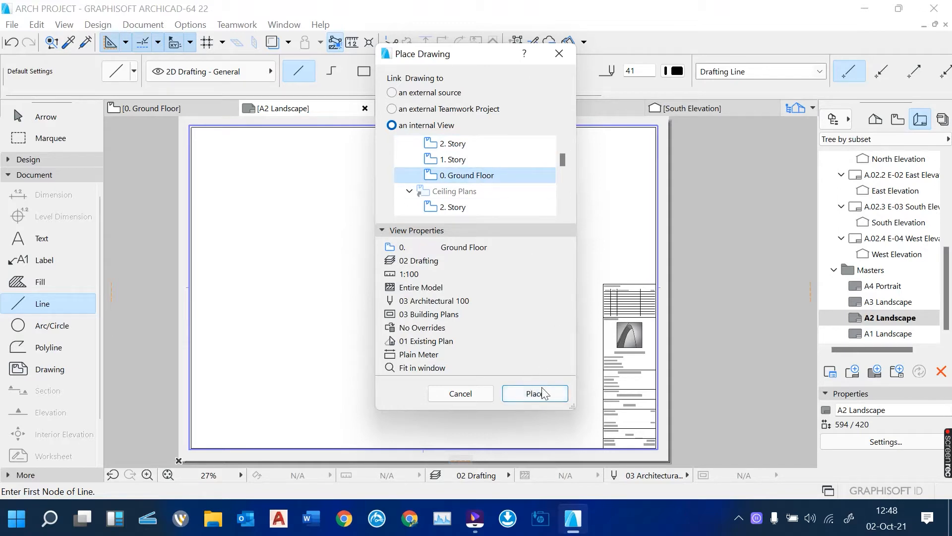
{"action": "left_click", "coordinate": [534, 395]}
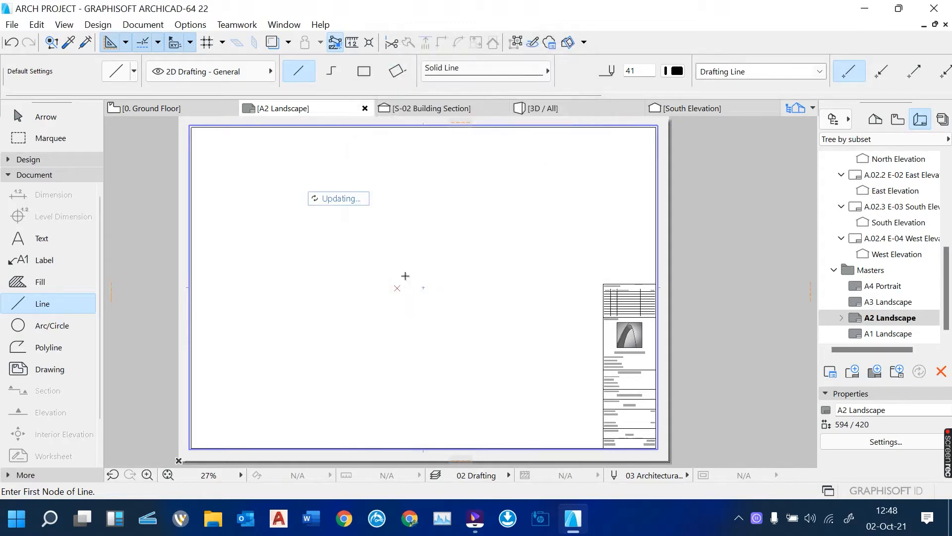
Step: Crop the Ground Floor drawing's frame from its upper-right corner to just outside the plan's upper and right-hand dimension lines
{"action": "scroll", "coordinate": [424, 287], "scroll_direction": "down", "scroll_amount": 3}
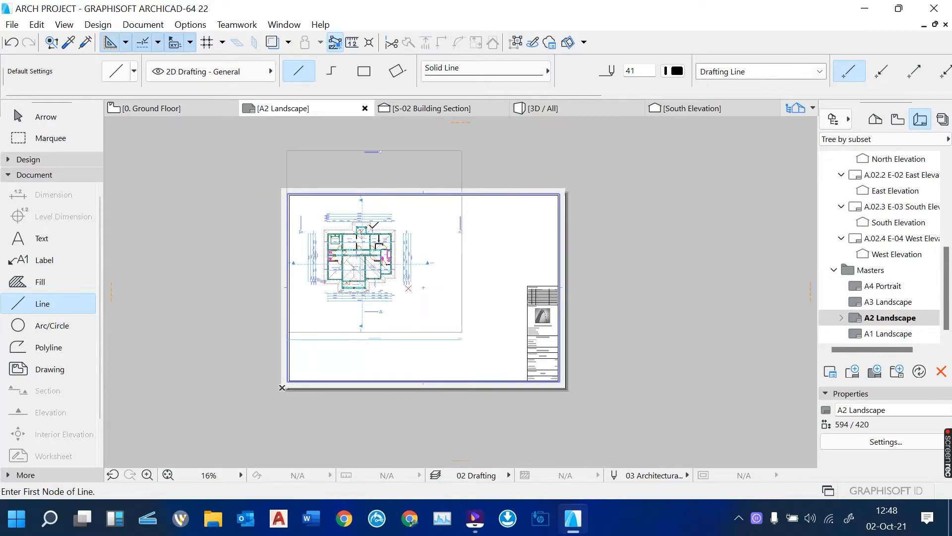
{"action": "scroll", "coordinate": [373, 225], "scroll_direction": "up", "scroll_amount": 7}
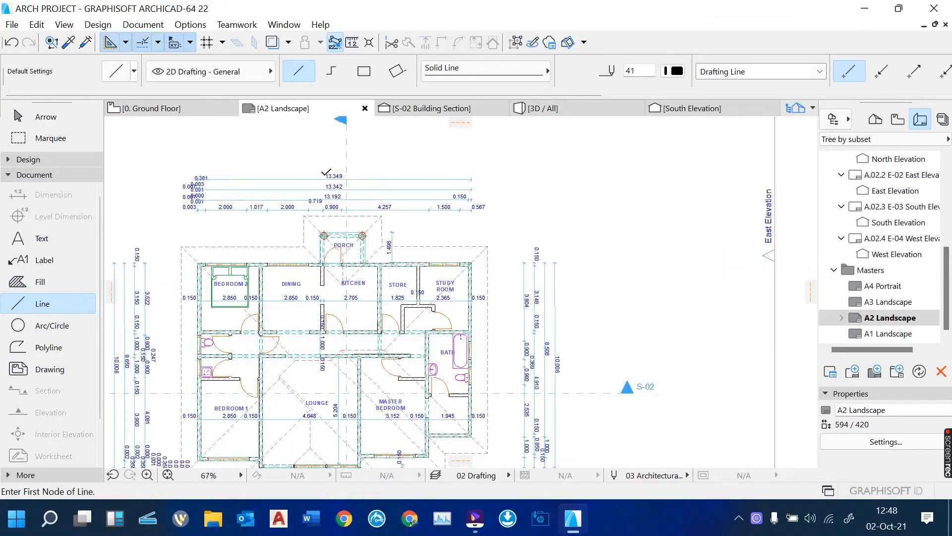
{"action": "scroll", "coordinate": [348, 190], "scroll_direction": "down", "scroll_amount": 6}
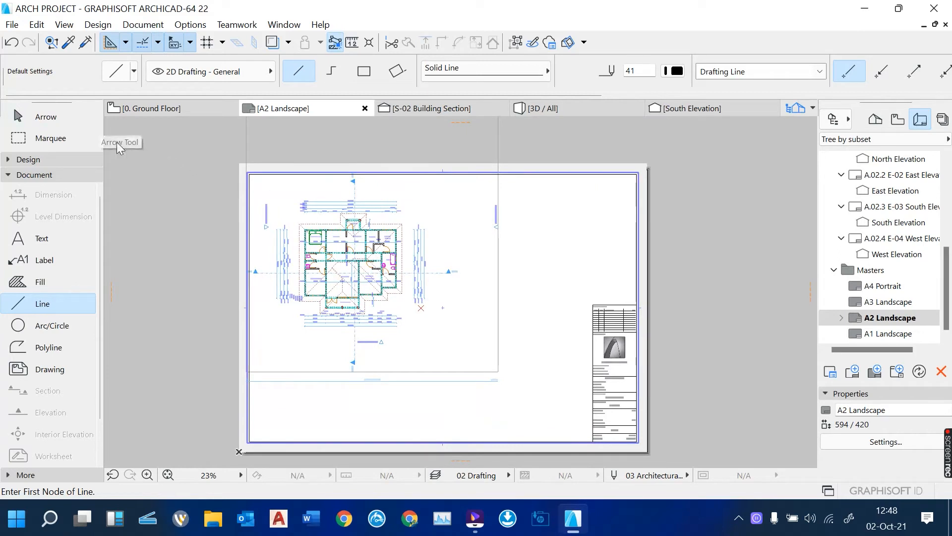
{"action": "left_click", "coordinate": [49, 119]}
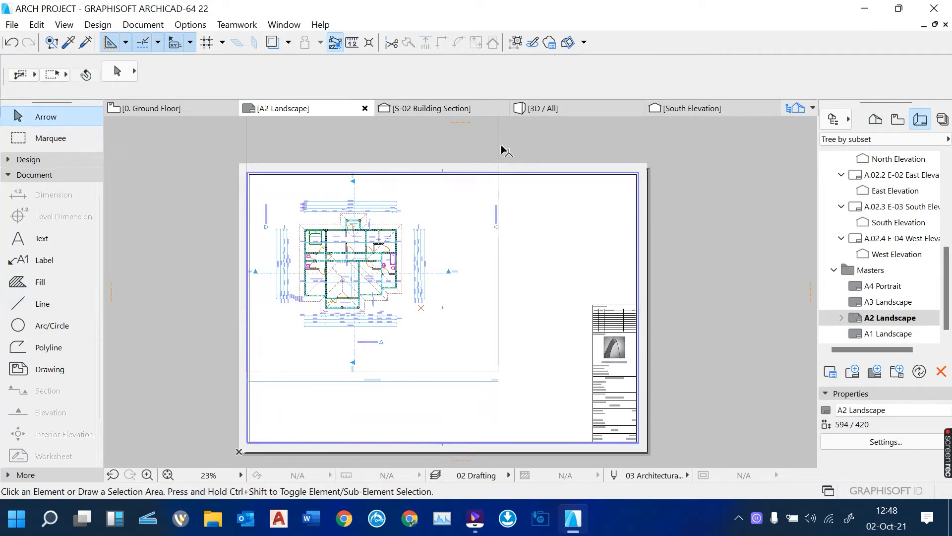
{"action": "left_click", "coordinate": [502, 148]}
{"action": "scroll", "coordinate": [480, 325], "scroll_direction": "down", "scroll_amount": 2}
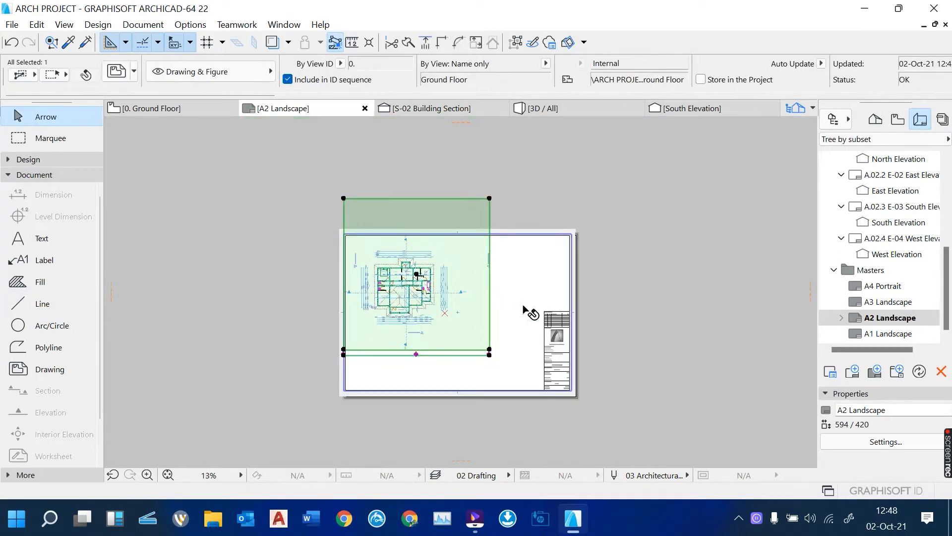
{"action": "scroll", "coordinate": [482, 307], "scroll_direction": "up", "scroll_amount": 1}
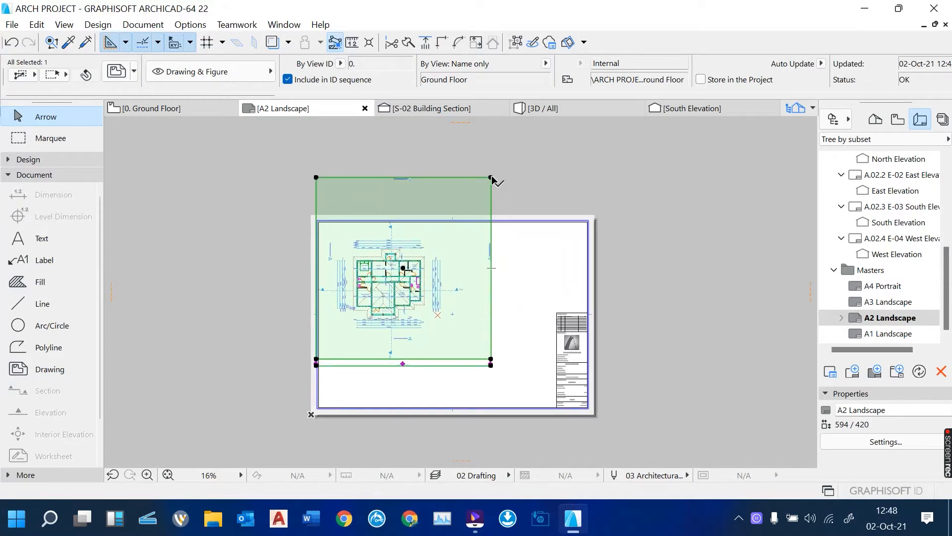
{"action": "left_click", "coordinate": [491, 177]}
{"action": "left_click", "coordinate": [575, 251]}
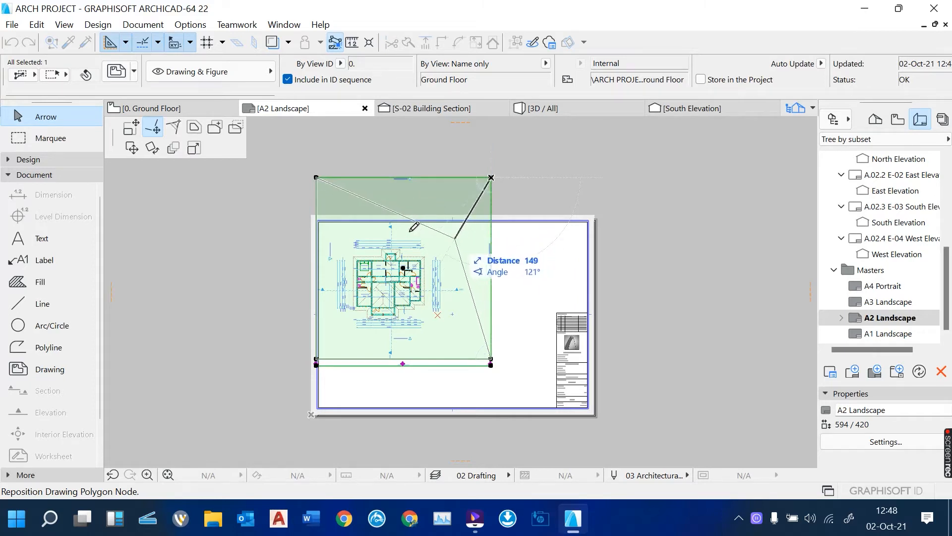
{"action": "left_click", "coordinate": [131, 128]}
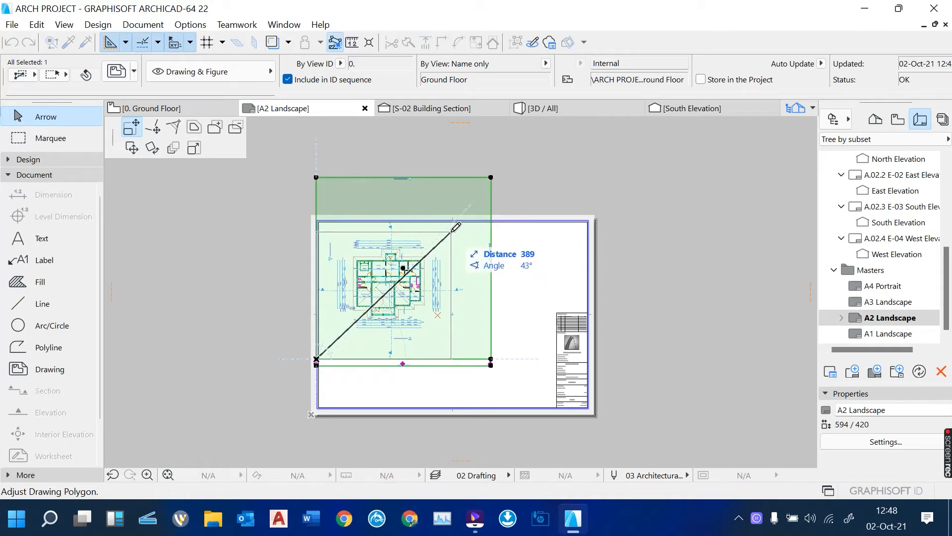
{"action": "scroll", "coordinate": [455, 227], "scroll_direction": "up", "scroll_amount": 2}
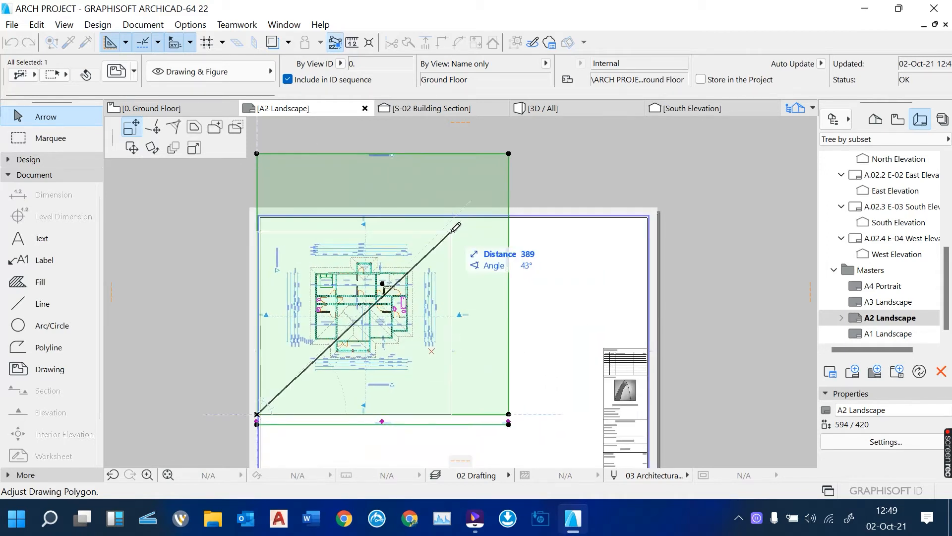
{"action": "scroll", "coordinate": [454, 226], "scroll_direction": "up", "scroll_amount": 2}
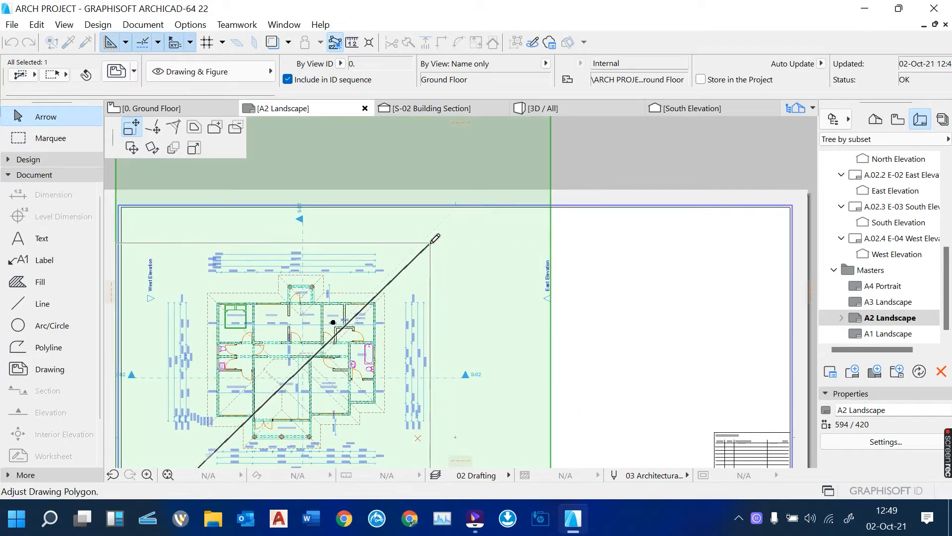
{"action": "left_click", "coordinate": [430, 242]}
Step: Raise the lower edge of the Ground Floor drawing's frame to just below the plan's lower dimension lines, keeping the frame width
{"action": "scroll", "coordinate": [462, 206], "scroll_direction": "down", "scroll_amount": 2}
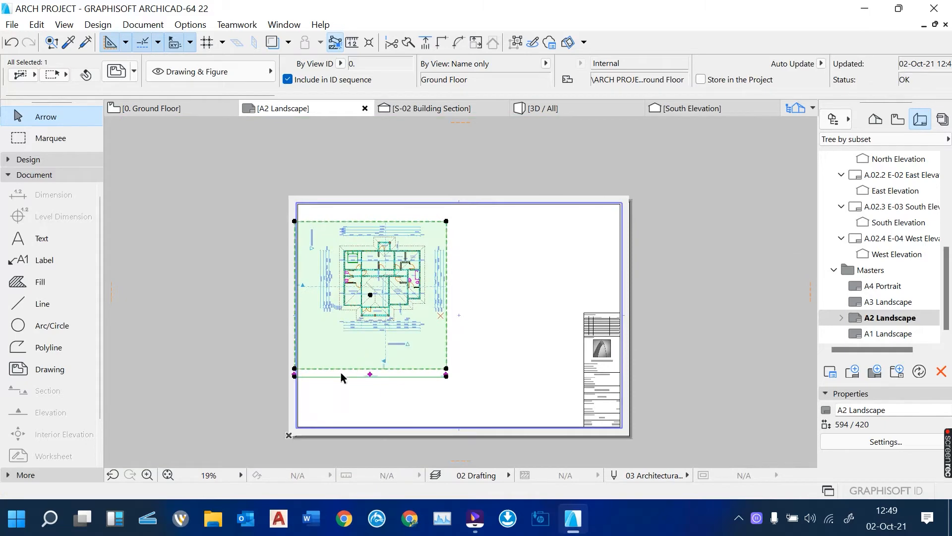
{"action": "scroll", "coordinate": [340, 372], "scroll_direction": "up", "scroll_amount": 1}
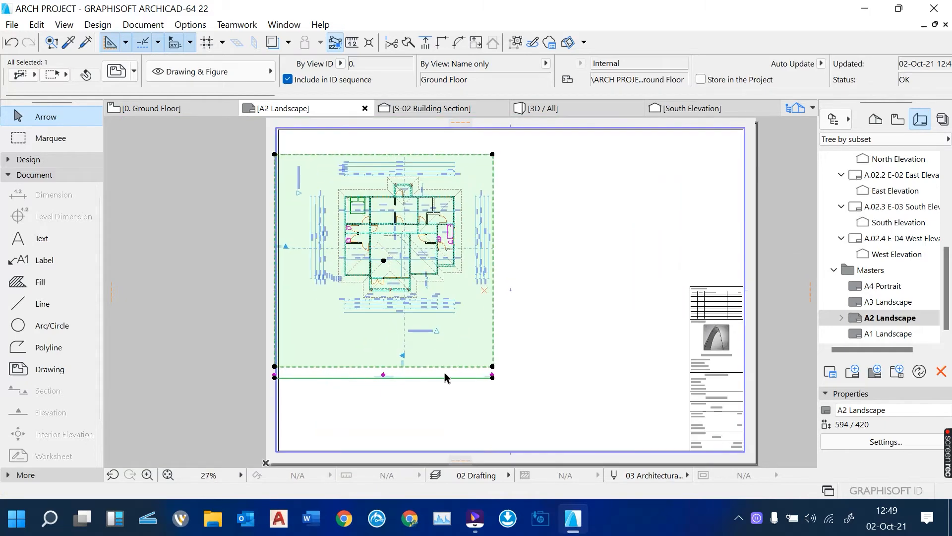
{"action": "left_click", "coordinate": [492, 367]}
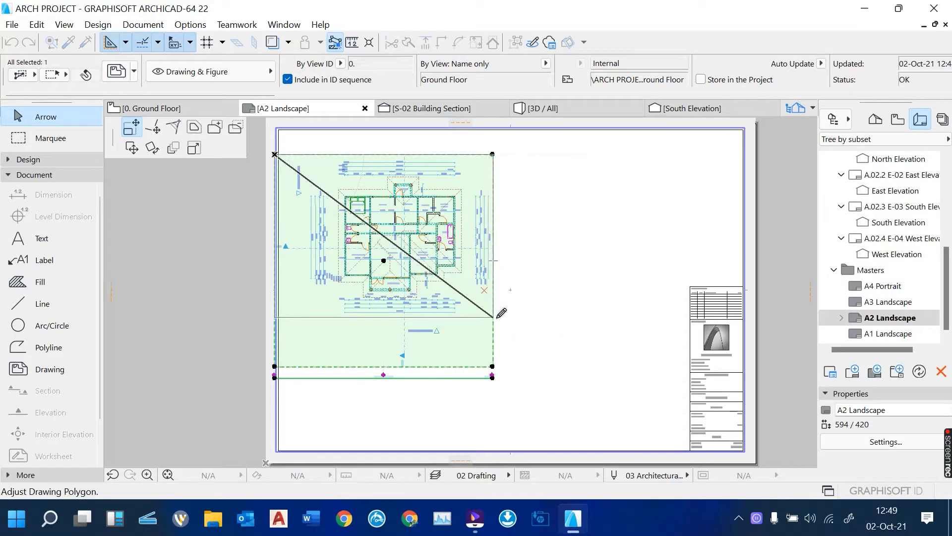
{"action": "left_click", "coordinate": [493, 317]}
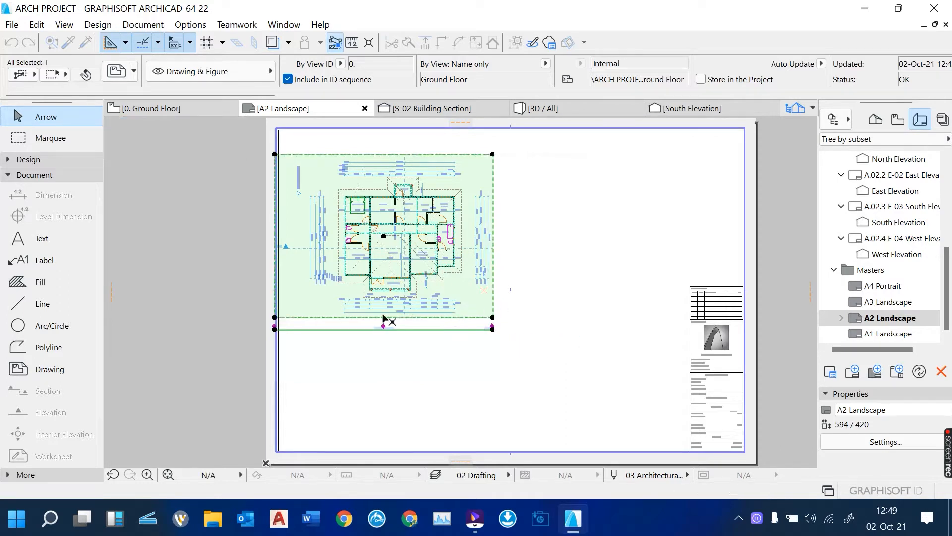
Step: Crop the left edge of the Ground Floor drawing's frame to just outside the plan's left-hand dimension lines, then deselect the drawing
{"action": "left_click", "coordinate": [275, 318]}
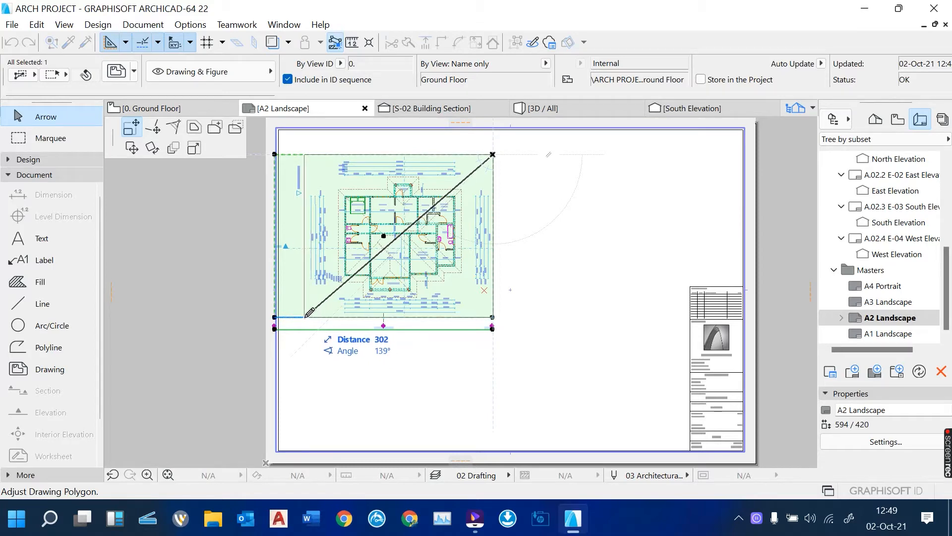
{"action": "left_click", "coordinate": [305, 317]}
{"action": "scroll", "coordinate": [377, 171], "scroll_direction": "up", "scroll_amount": 2}
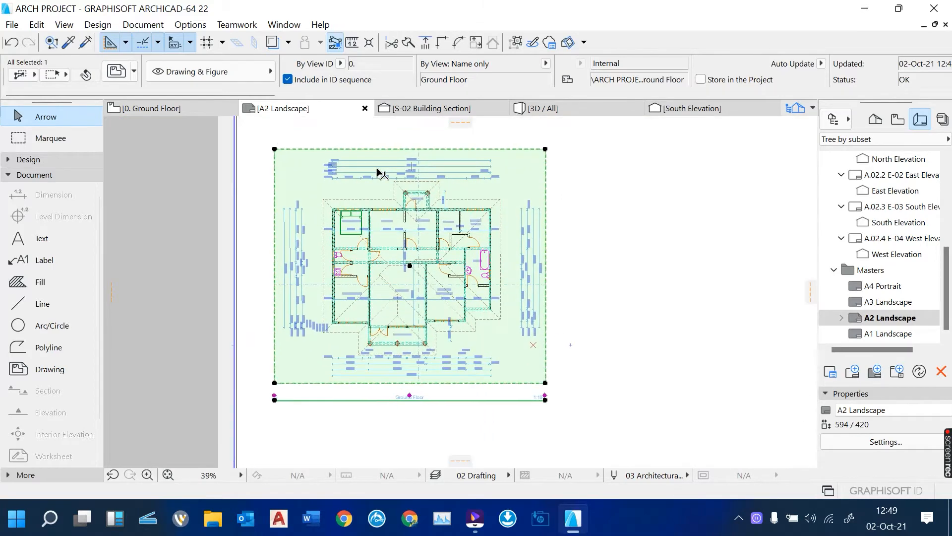
{"action": "scroll", "coordinate": [436, 354], "scroll_direction": "down", "scroll_amount": 2}
{"action": "scroll", "coordinate": [446, 330], "scroll_direction": "up", "scroll_amount": 2}
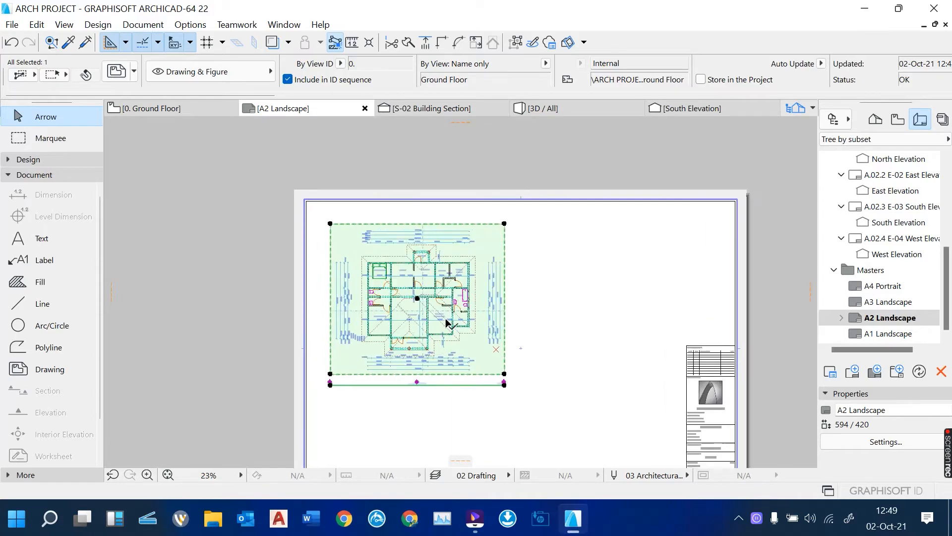
{"action": "scroll", "coordinate": [334, 223], "scroll_direction": "down", "scroll_amount": 1}
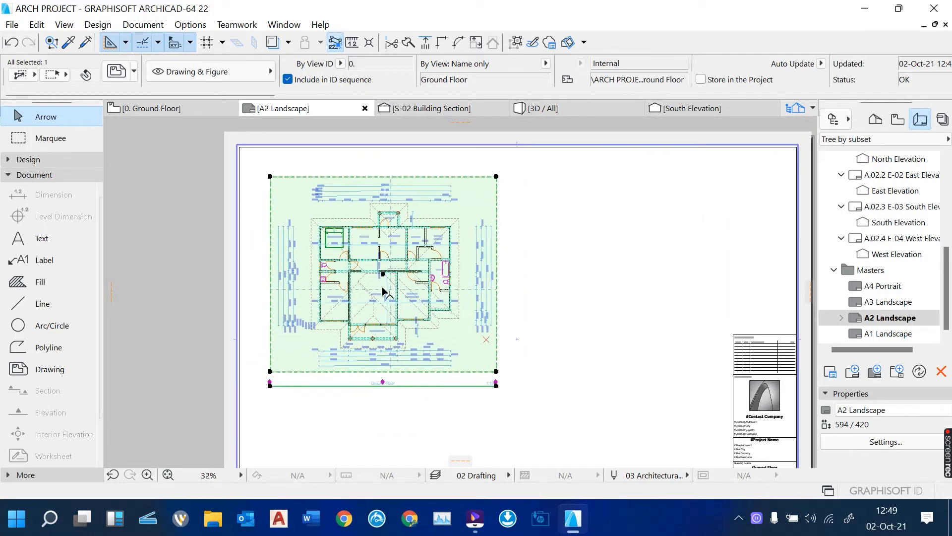
{"action": "scroll", "coordinate": [385, 271], "scroll_direction": "up", "scroll_amount": 2}
{"action": "scroll", "coordinate": [424, 341], "scroll_direction": "up", "scroll_amount": 2}
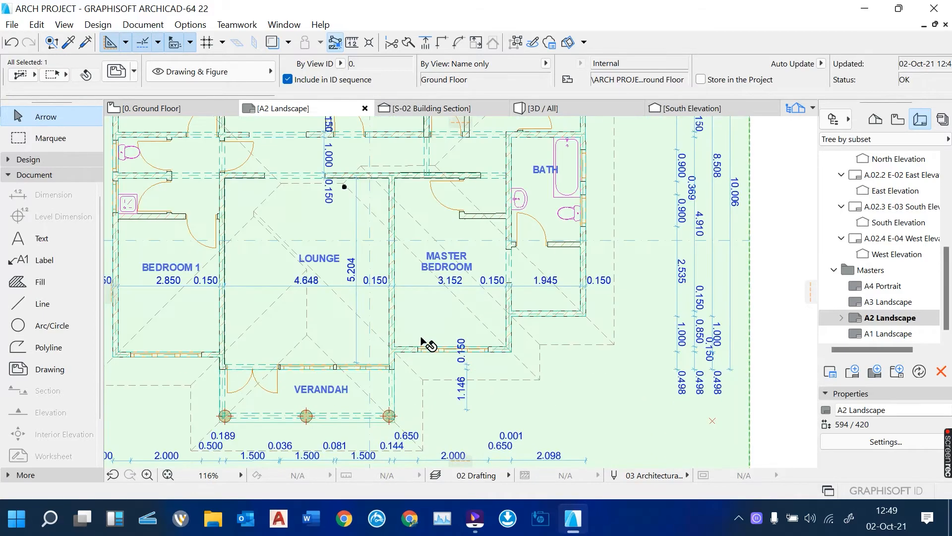
{"action": "scroll", "coordinate": [424, 342], "scroll_direction": "down", "scroll_amount": 2}
{"action": "left_click", "coordinate": [647, 253]}
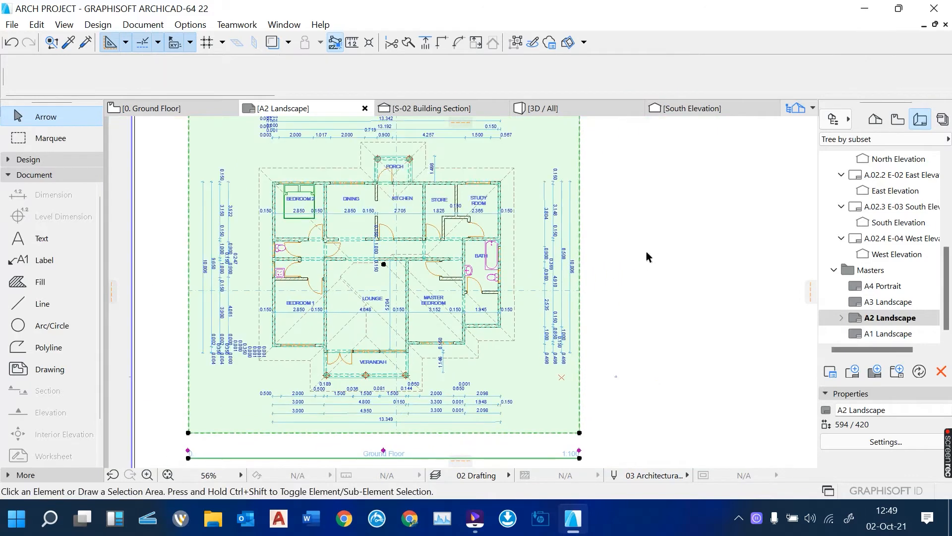
Step: Place the internal view East Elevation as a drawing on the A2 sheet, to the right of the Ground Floor plan's upper part
{"action": "scroll", "coordinate": [367, 253], "scroll_direction": "up", "scroll_amount": 2}
{"action": "scroll", "coordinate": [371, 256], "scroll_direction": "down", "scroll_amount": 7}
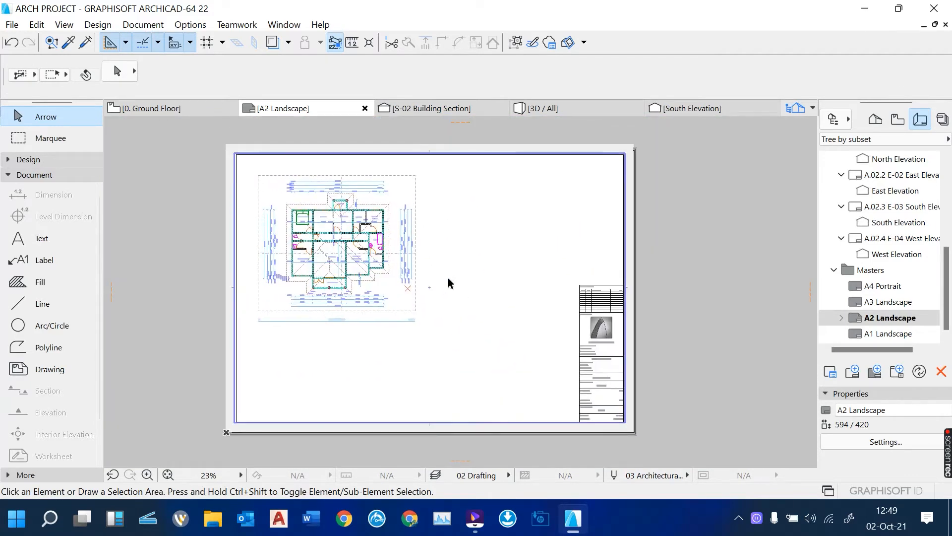
{"action": "right_click", "coordinate": [479, 215]}
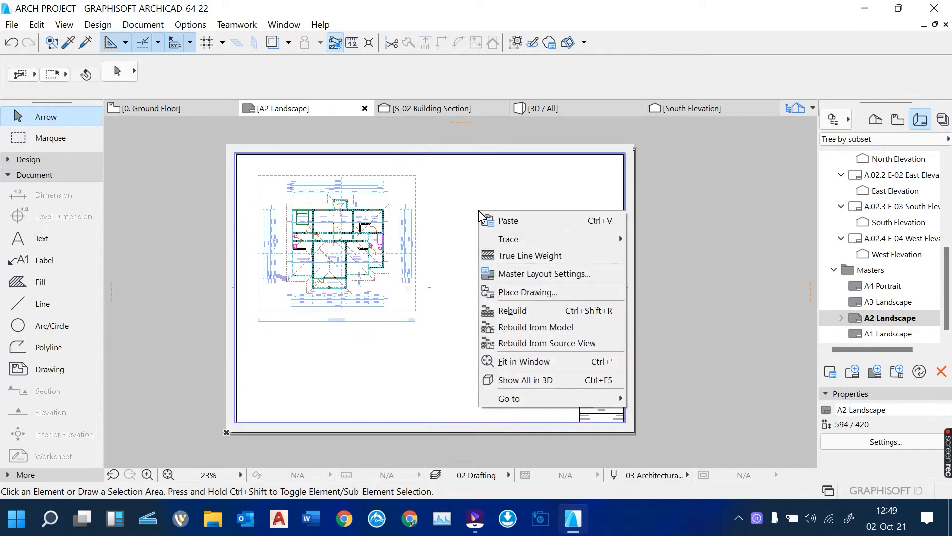
{"action": "left_click", "coordinate": [551, 292]}
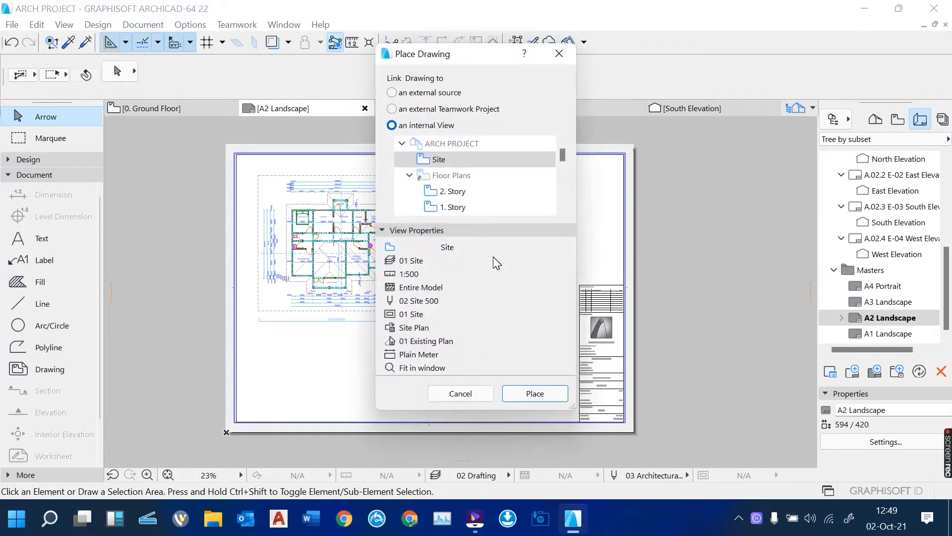
{"action": "scroll", "coordinate": [489, 206], "scroll_direction": "down", "scroll_amount": 2}
{"action": "scroll", "coordinate": [503, 185], "scroll_direction": "down", "scroll_amount": 3}
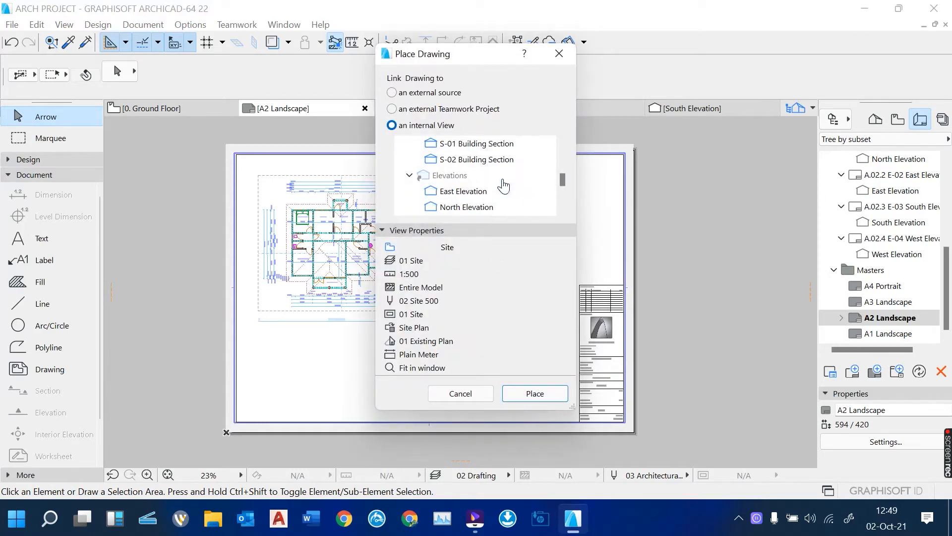
{"action": "left_click", "coordinate": [477, 192]}
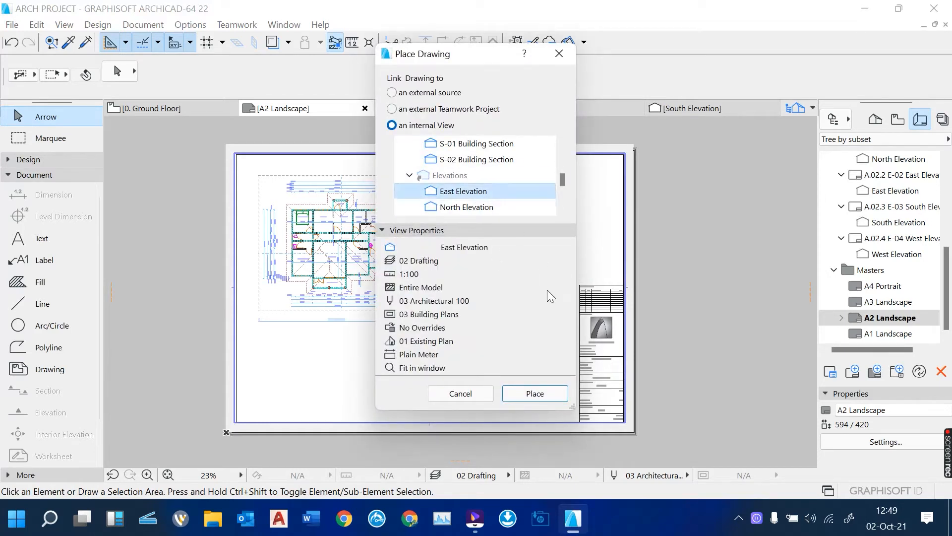
{"action": "left_click", "coordinate": [533, 393]}
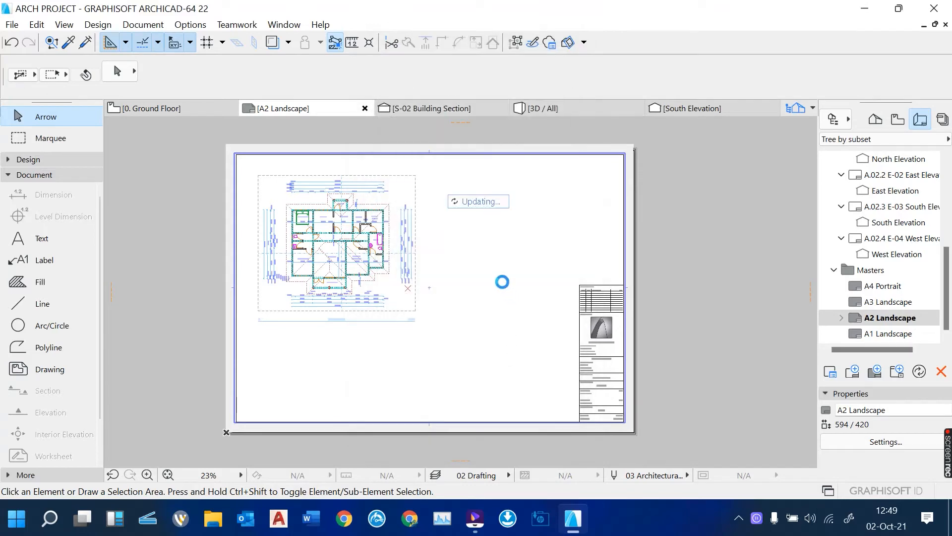
{"action": "scroll", "coordinate": [485, 210], "scroll_direction": "up", "scroll_amount": 2}
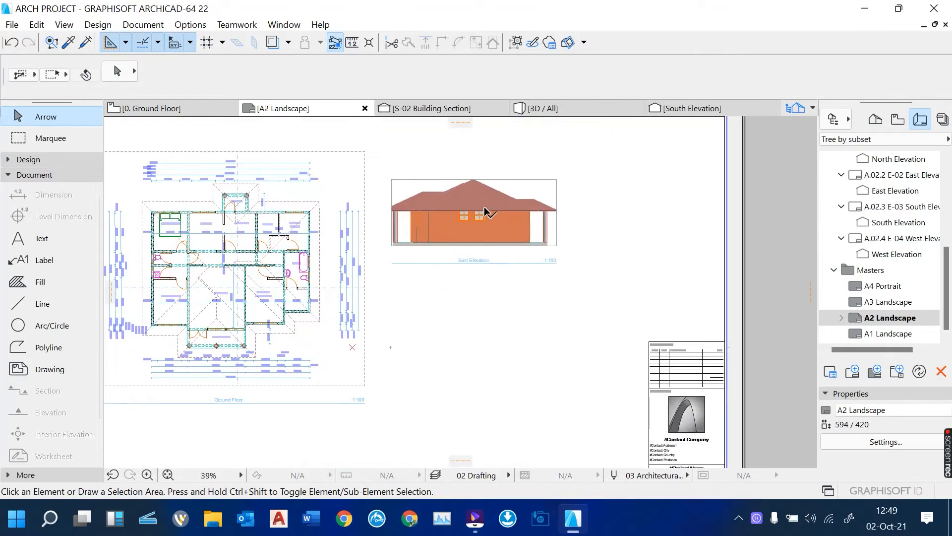
{"action": "left_click", "coordinate": [485, 212]}
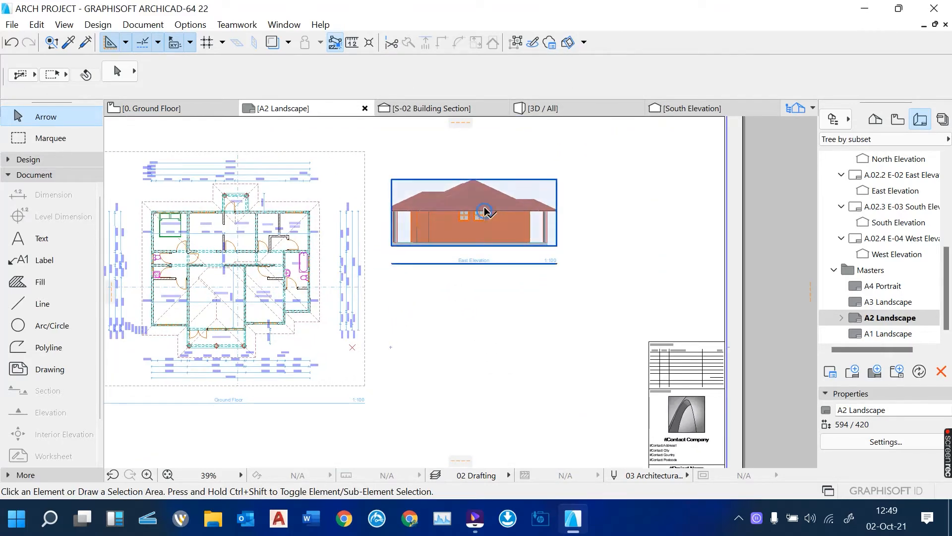
{"action": "left_click", "coordinate": [501, 169]}
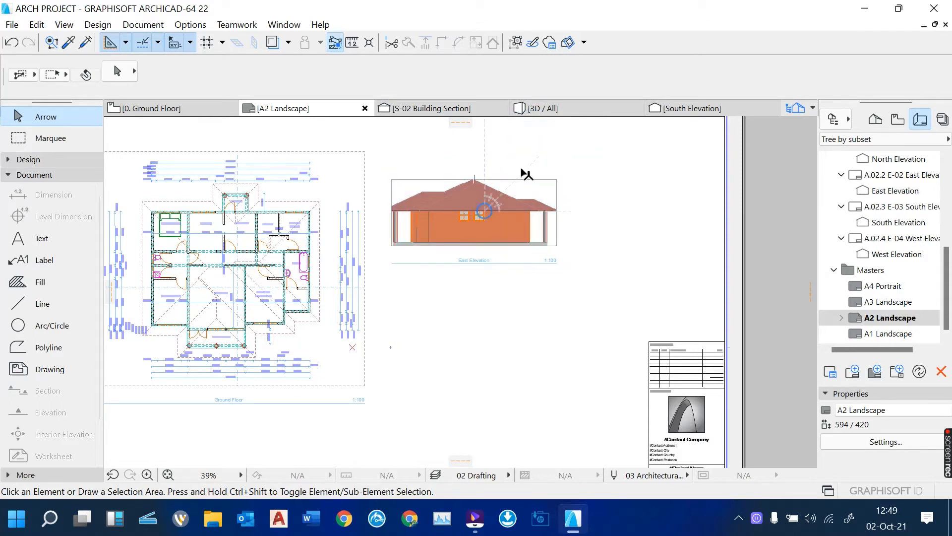
Step: Place the internal view North Elevation as a drawing directly below the East Elevation on the sheet
{"action": "right_click", "coordinate": [479, 340]}
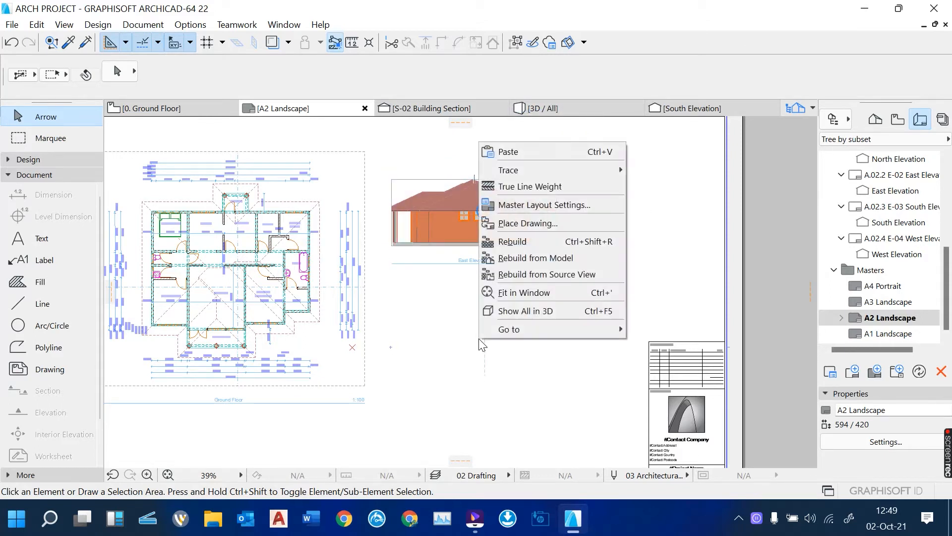
{"action": "left_click", "coordinate": [585, 223]}
{"action": "scroll", "coordinate": [472, 197], "scroll_direction": "down", "scroll_amount": 3}
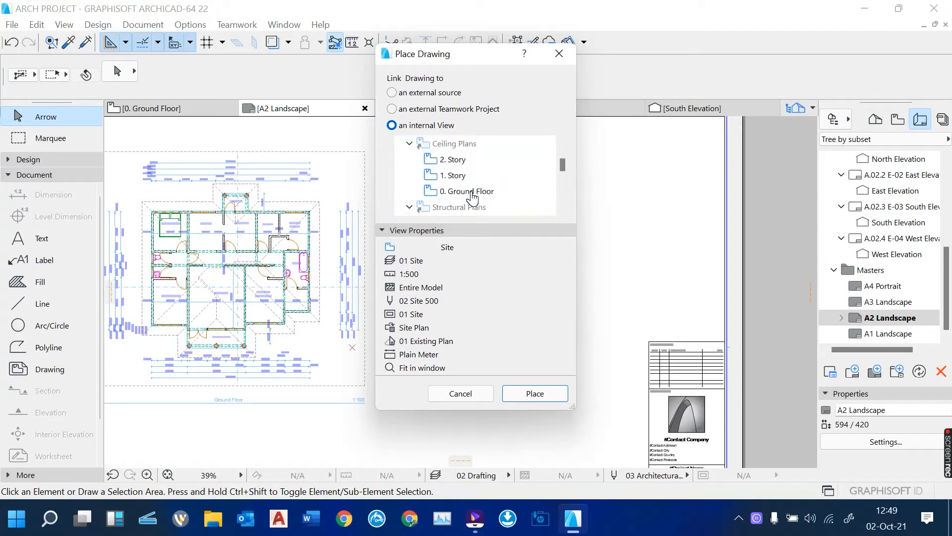
{"action": "scroll", "coordinate": [472, 197], "scroll_direction": "down", "scroll_amount": 2}
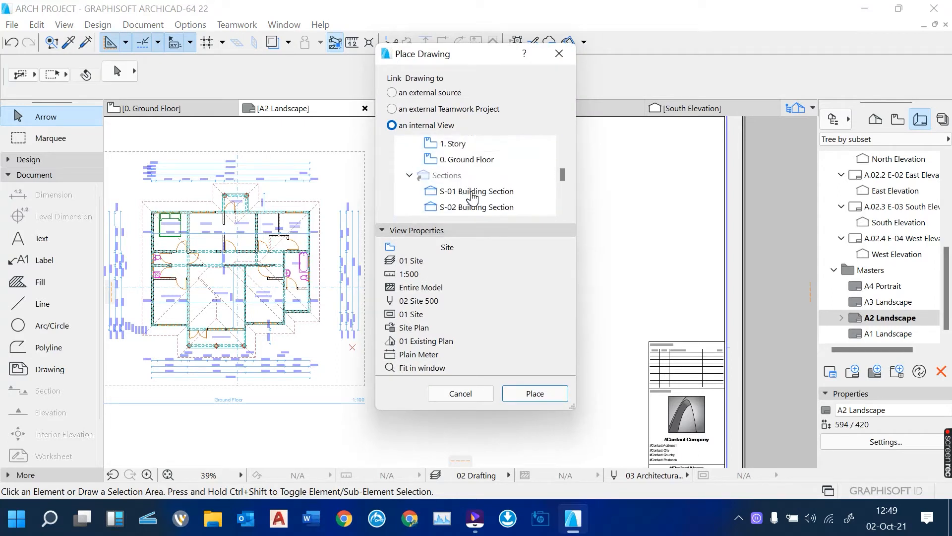
{"action": "scroll", "coordinate": [472, 197], "scroll_direction": "down", "scroll_amount": 1}
{"action": "left_click", "coordinate": [468, 208]}
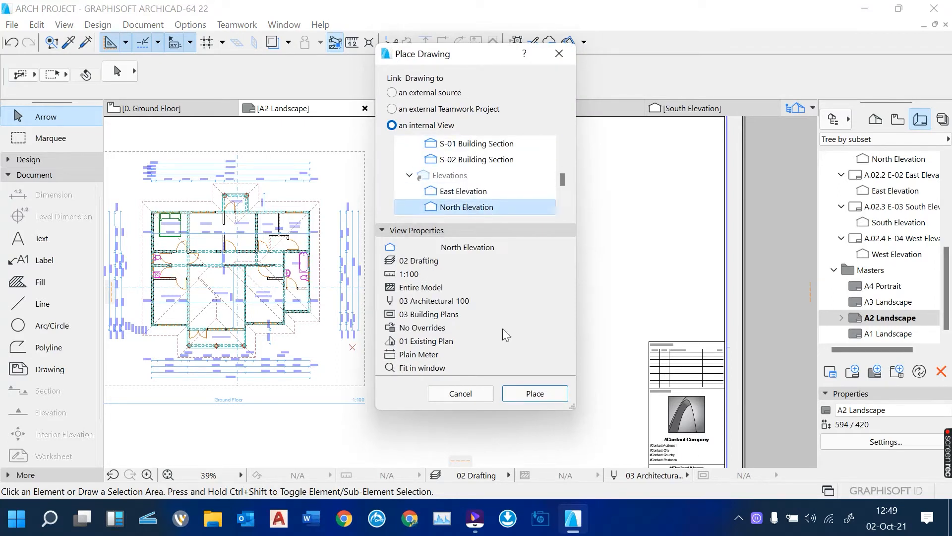
{"action": "left_click", "coordinate": [527, 393]}
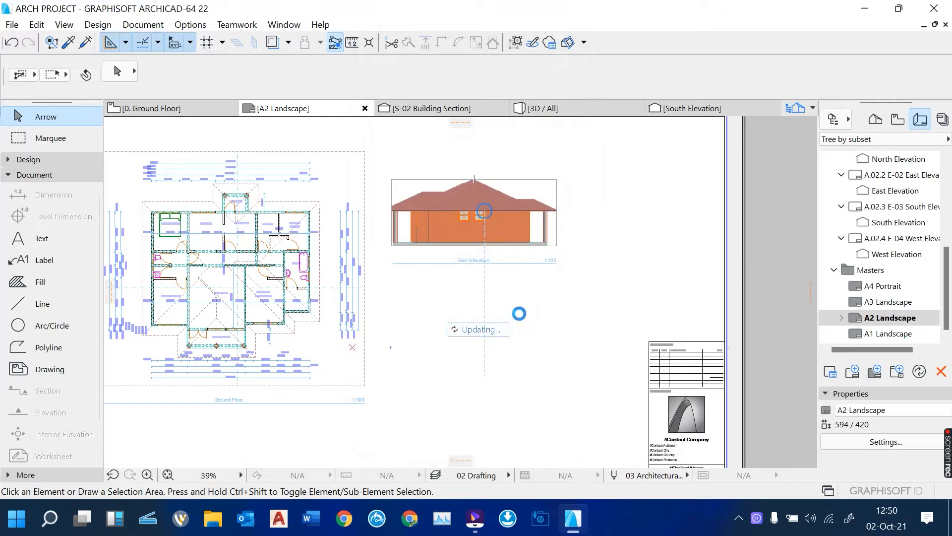
Step: Place the internal view South Elevation as a drawing to the right of the East and North Elevations
{"action": "right_click", "coordinate": [600, 249]}
{"action": "left_click", "coordinate": [647, 331]}
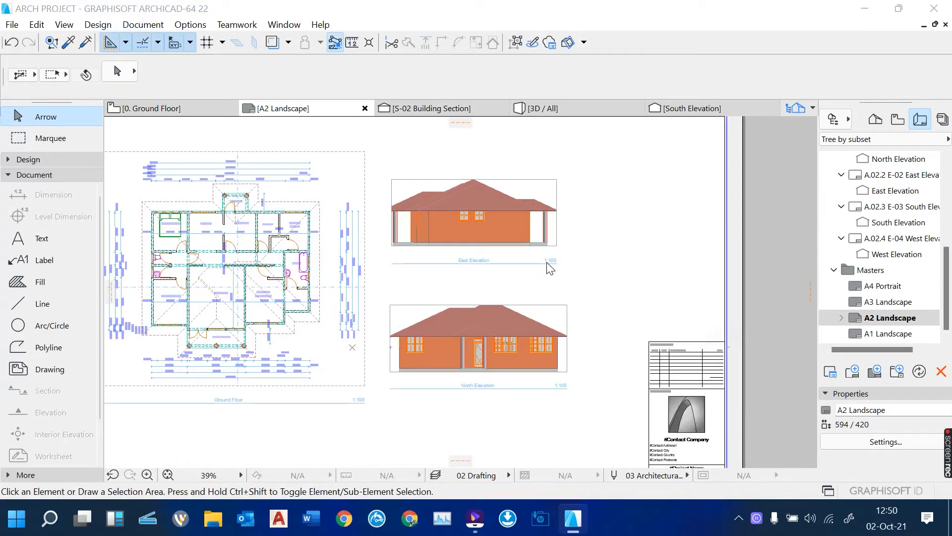
{"action": "scroll", "coordinate": [469, 196], "scroll_direction": "down", "scroll_amount": 2}
{"action": "scroll", "coordinate": [468, 195], "scroll_direction": "down", "scroll_amount": 1}
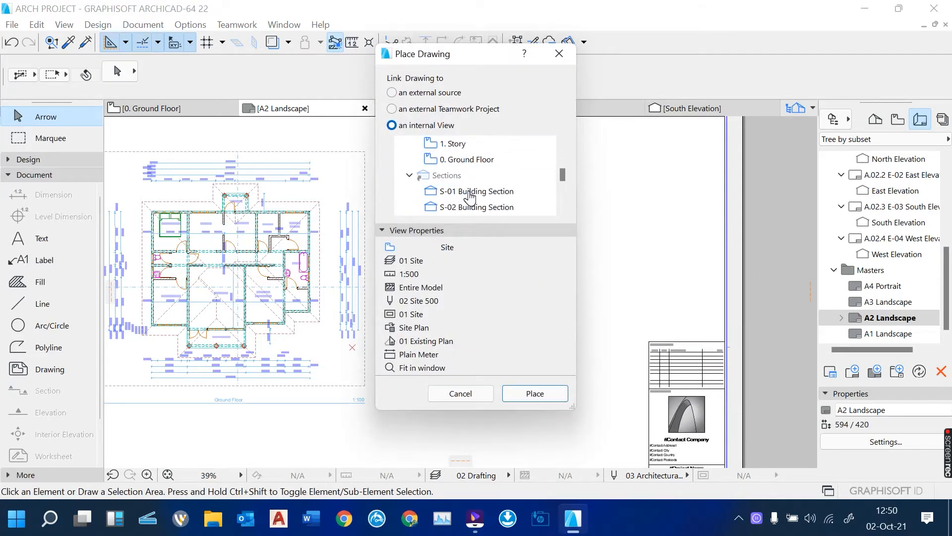
{"action": "scroll", "coordinate": [470, 197], "scroll_direction": "down", "scroll_amount": 2}
{"action": "left_click", "coordinate": [469, 176]}
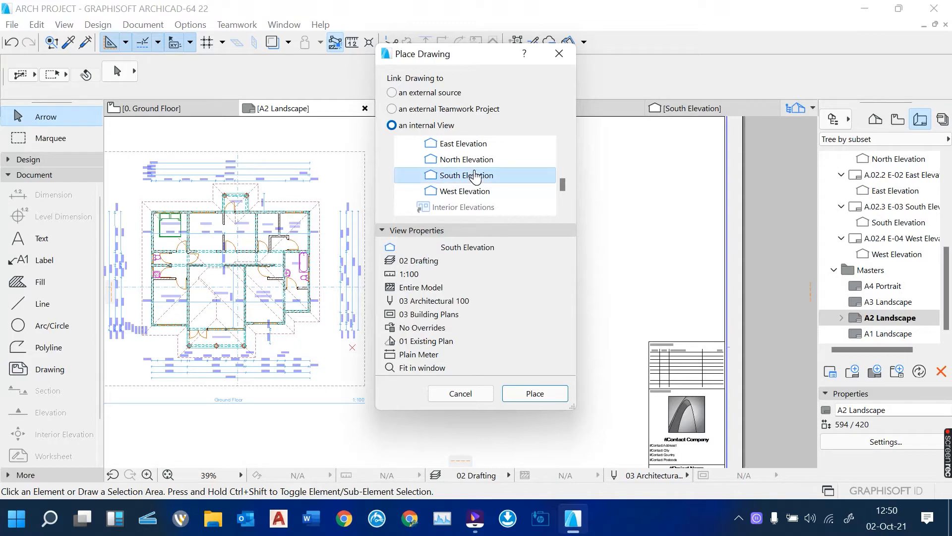
{"action": "left_click", "coordinate": [536, 392]}
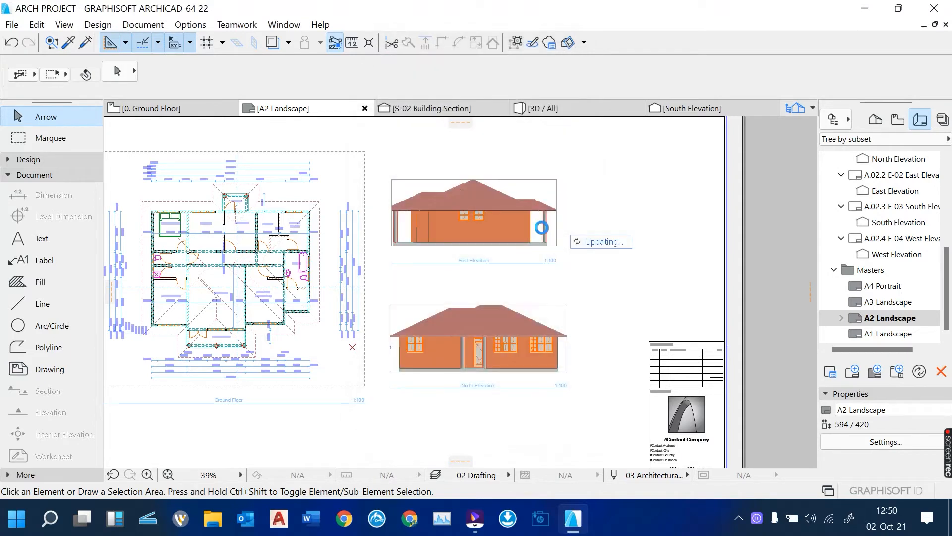
Step: Move the South Elevation drawing to the empty area below the Ground Floor plan and deselect it
{"action": "left_click", "coordinate": [543, 230]}
{"action": "left_click", "coordinate": [601, 255]}
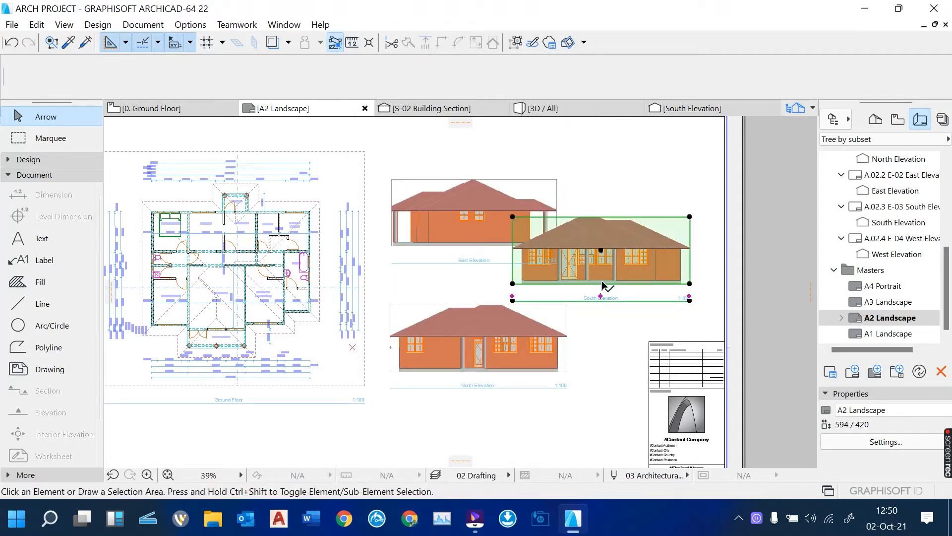
{"action": "left_click", "coordinate": [602, 255]}
{"action": "scroll", "coordinate": [577, 206], "scroll_direction": "down", "scroll_amount": 2}
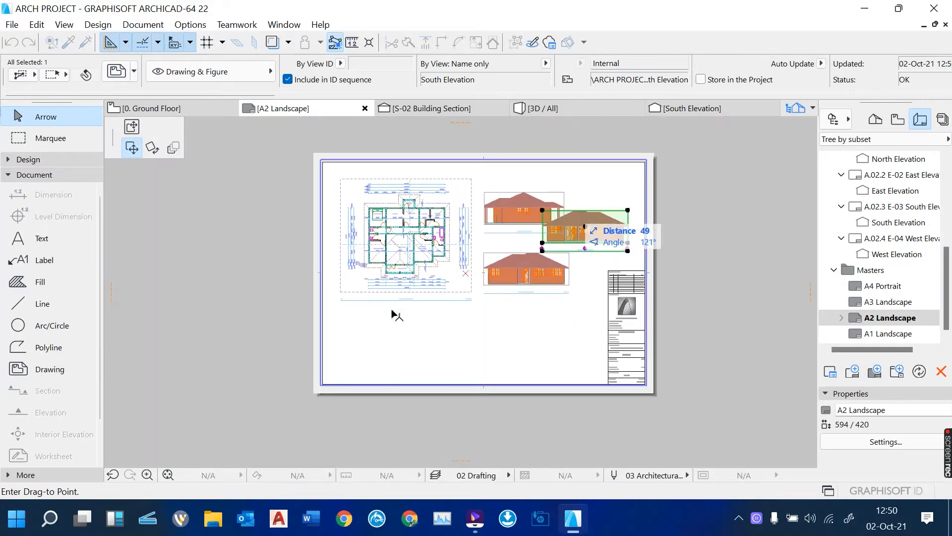
{"action": "scroll", "coordinate": [380, 332], "scroll_direction": "up", "scroll_amount": 2}
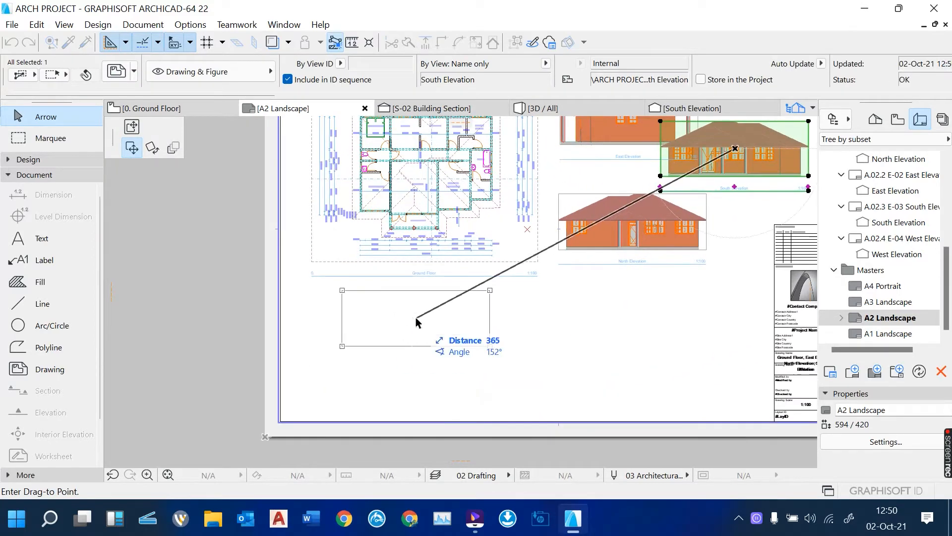
{"action": "left_click", "coordinate": [416, 317]}
{"action": "left_click", "coordinate": [452, 378]}
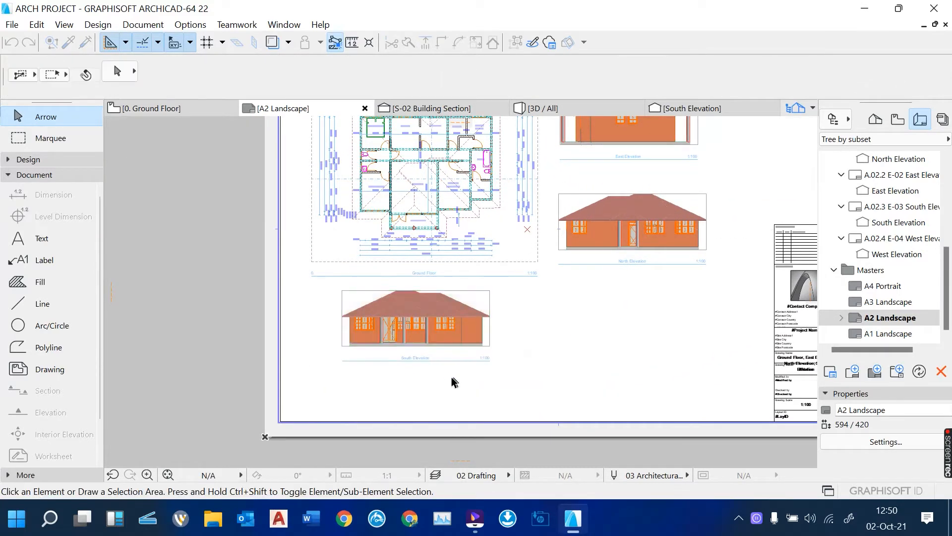
{"action": "scroll", "coordinate": [419, 343], "scroll_direction": "up", "scroll_amount": 4}
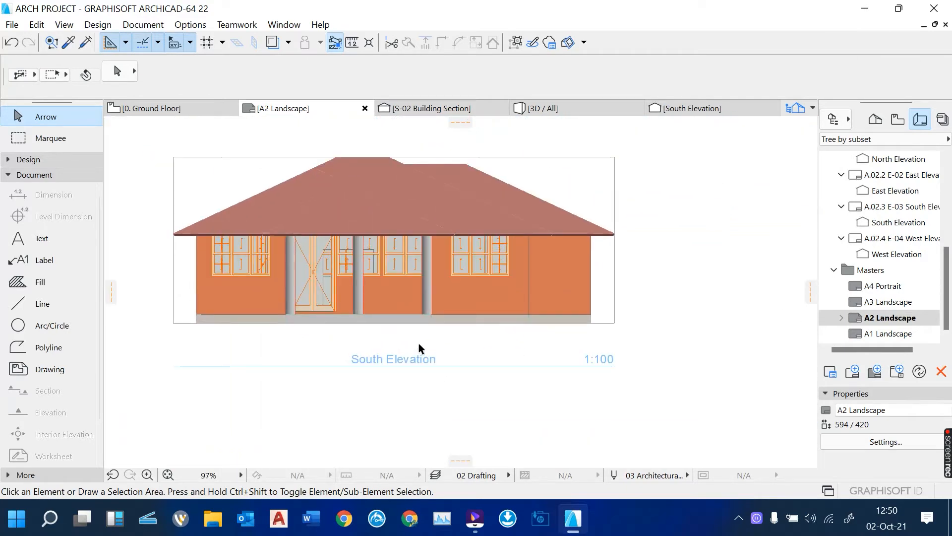
{"action": "scroll", "coordinate": [356, 373], "scroll_direction": "down", "scroll_amount": 5}
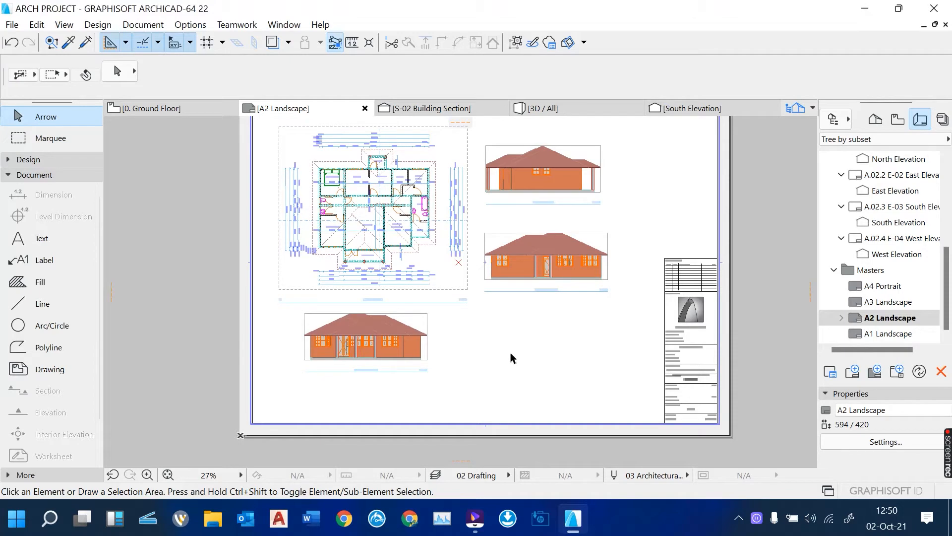
Step: Place the internal view West Elevation as a drawing below the North Elevation, beside the South Elevation
{"action": "right_click", "coordinate": [533, 144]}
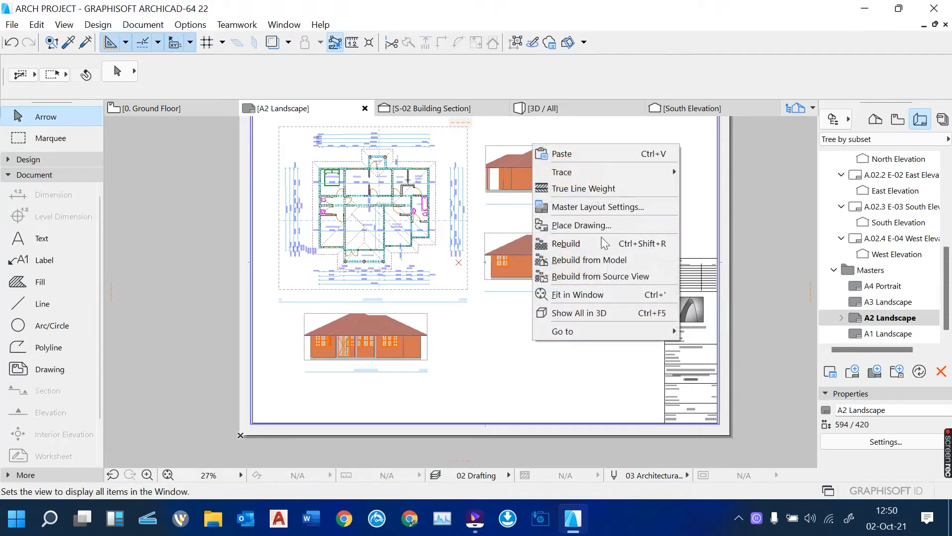
{"action": "left_click", "coordinate": [608, 225]}
{"action": "scroll", "coordinate": [450, 193], "scroll_direction": "down", "scroll_amount": 3}
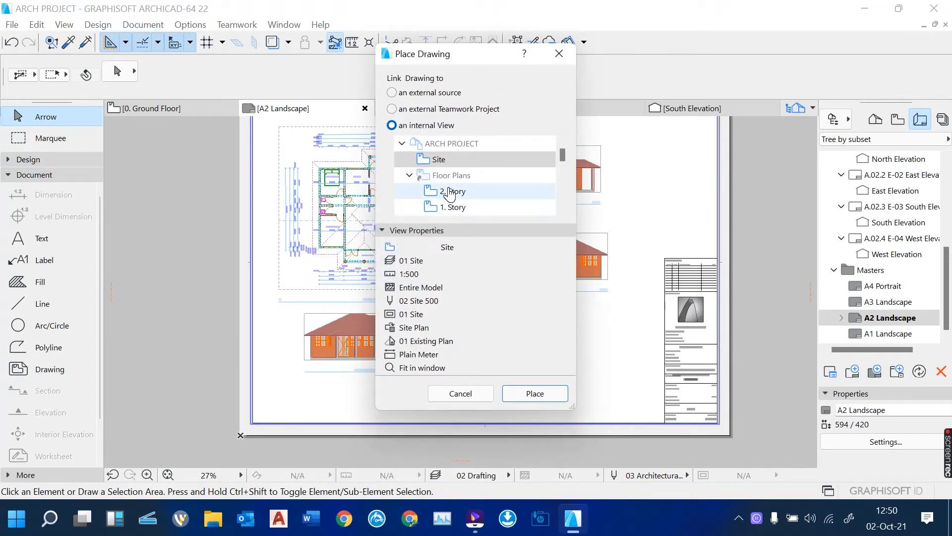
{"action": "scroll", "coordinate": [450, 194], "scroll_direction": "down", "scroll_amount": 3}
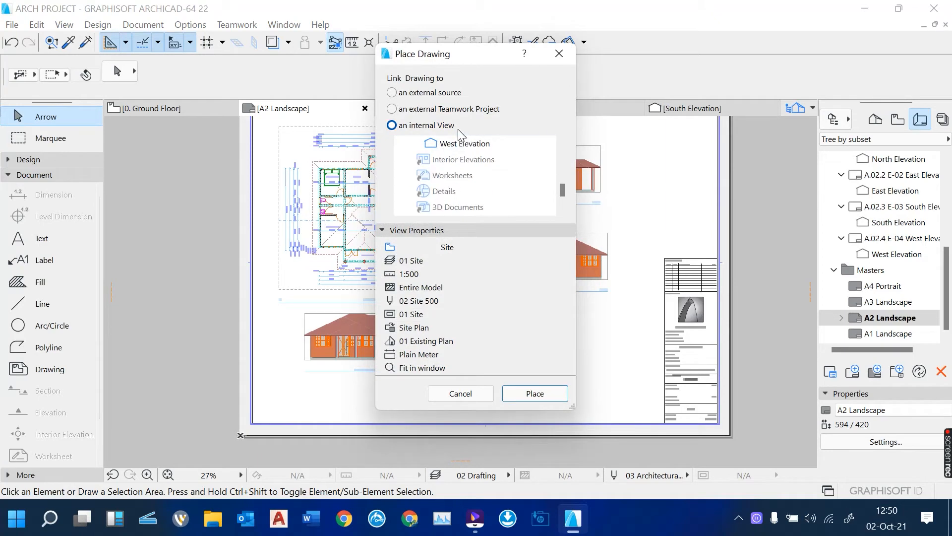
{"action": "left_click", "coordinate": [461, 143]}
{"action": "left_click", "coordinate": [534, 393]}
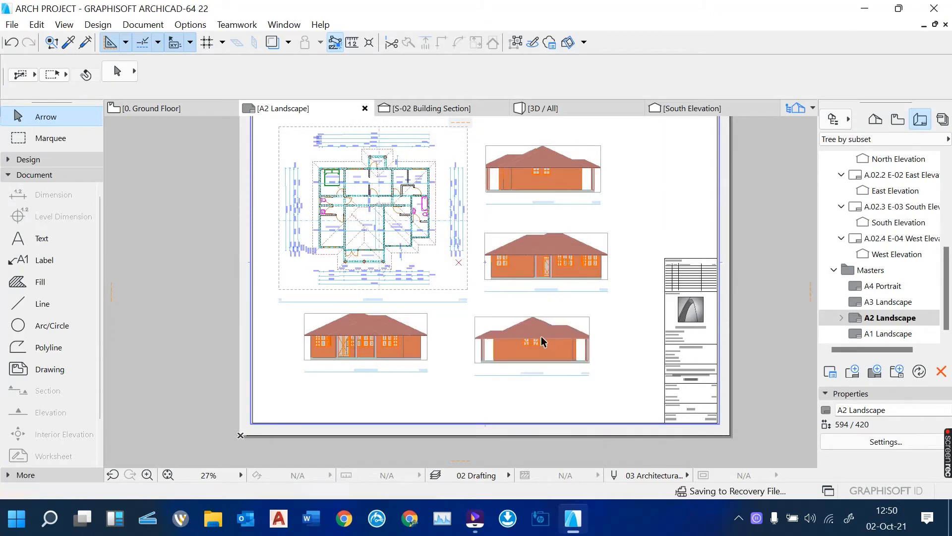
{"action": "scroll", "coordinate": [542, 340], "scroll_direction": "up", "scroll_amount": 2}
{"action": "scroll", "coordinate": [484, 390], "scroll_direction": "down", "scroll_amount": 2}
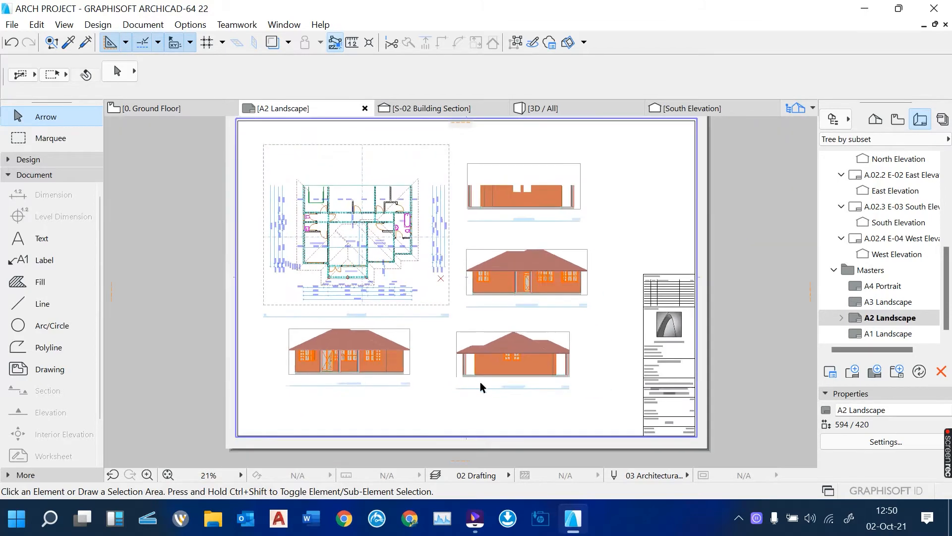
Step: Move the East Elevation drawing about 27 mm diagonally up and left toward the Ground Floor plan, and deselect it
{"action": "left_click", "coordinate": [542, 236]}
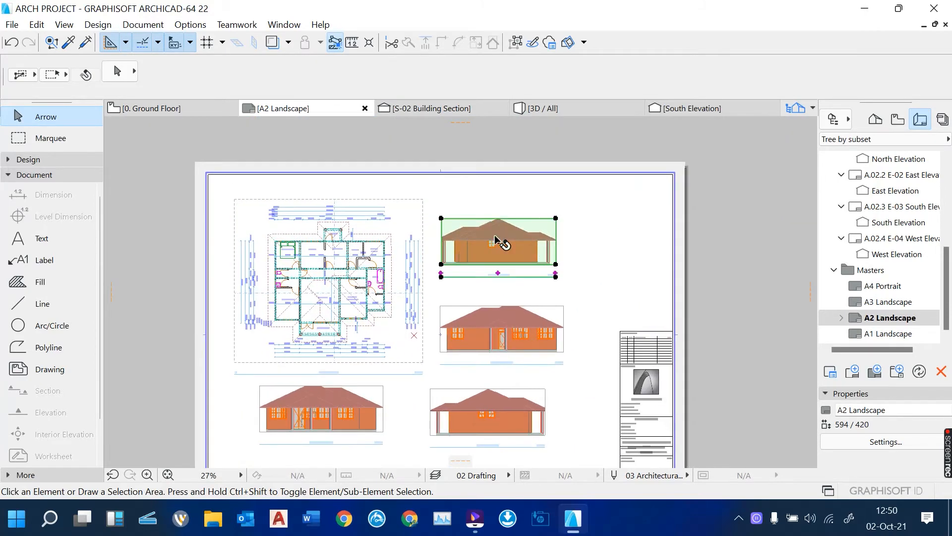
{"action": "scroll", "coordinate": [505, 195], "scroll_direction": "up", "scroll_amount": 3}
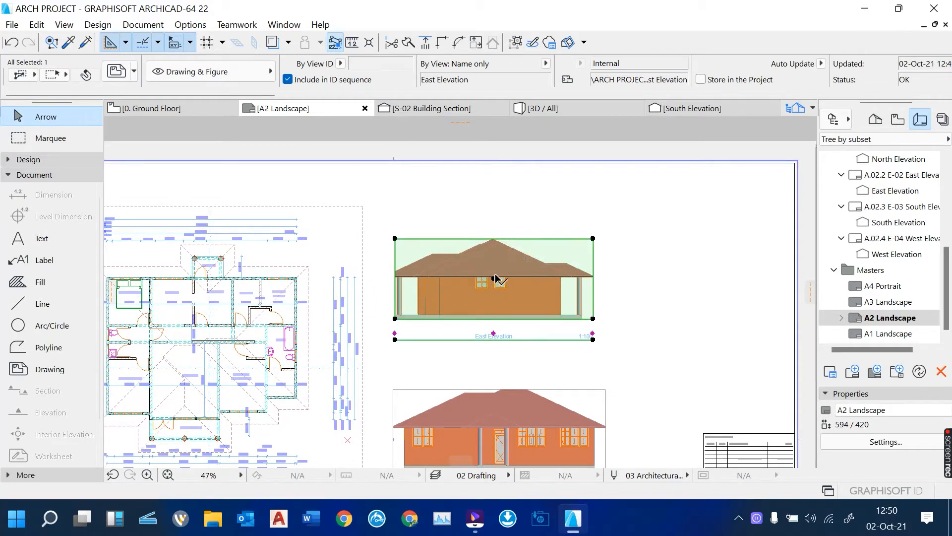
{"action": "left_click", "coordinate": [494, 279]}
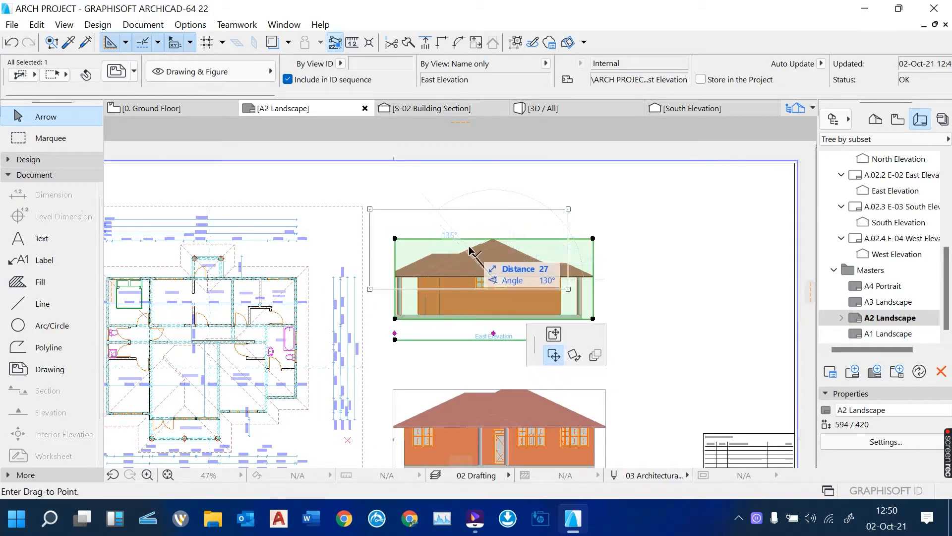
{"action": "left_click", "coordinate": [471, 248]}
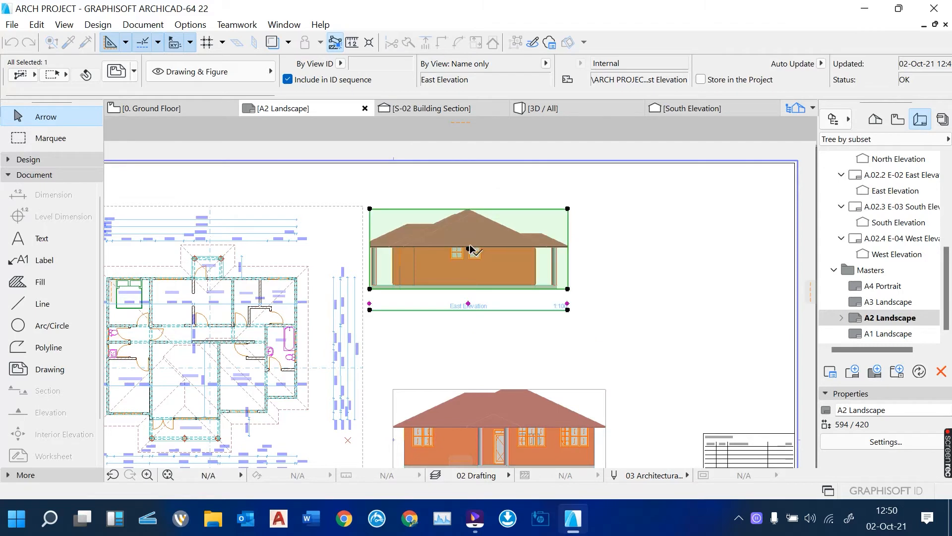
{"action": "left_click", "coordinate": [504, 180]}
Step: Move the North Elevation drawing about 178 mm to sit directly right of the East Elevation, and deselect it
{"action": "left_click", "coordinate": [531, 414]}
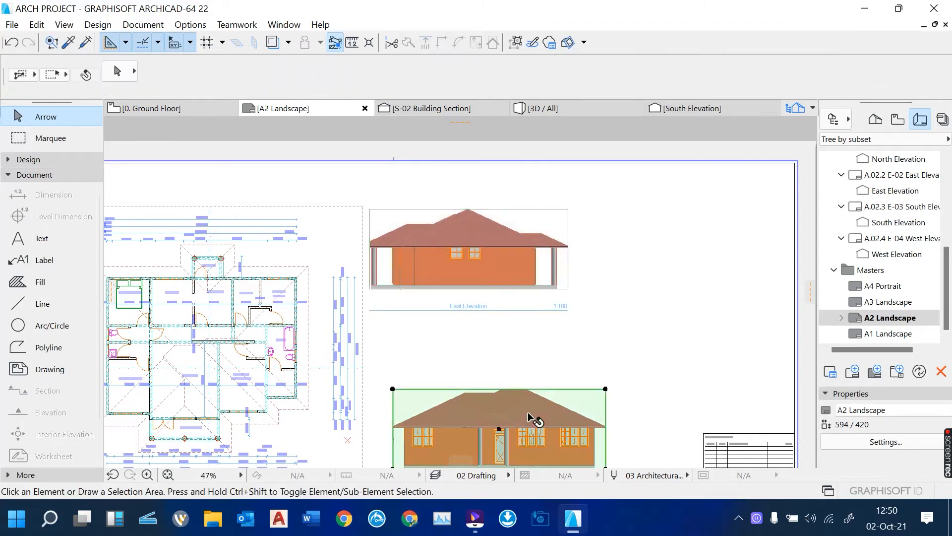
{"action": "left_click", "coordinate": [499, 429]}
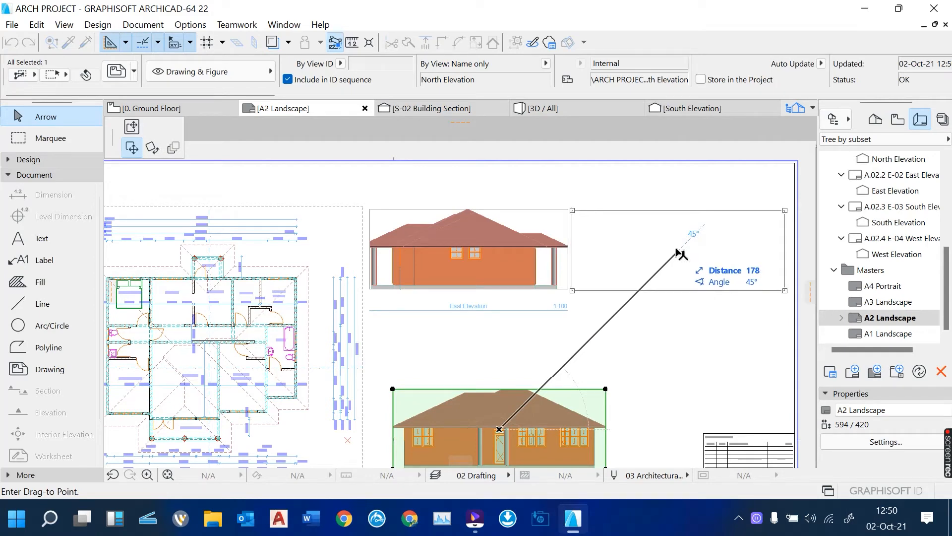
{"action": "left_click", "coordinate": [680, 254]}
{"action": "key", "text": "ctrl+apostrophe"}
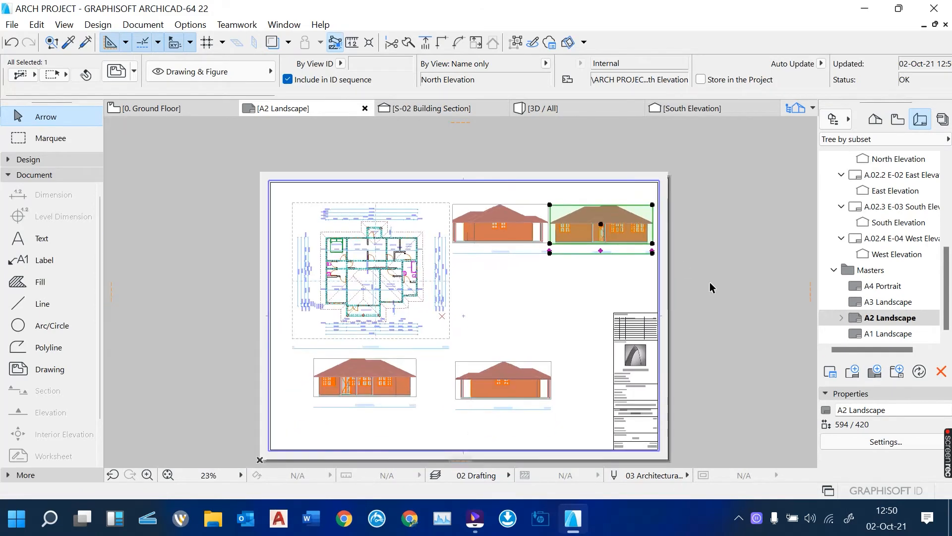
{"action": "left_click", "coordinate": [701, 306]}
Step: Move the South Elevation drawing from below the Ground Floor plan to directly below the East Elevation, and deselect it
{"action": "scroll", "coordinate": [495, 399], "scroll_direction": "up", "scroll_amount": 2}
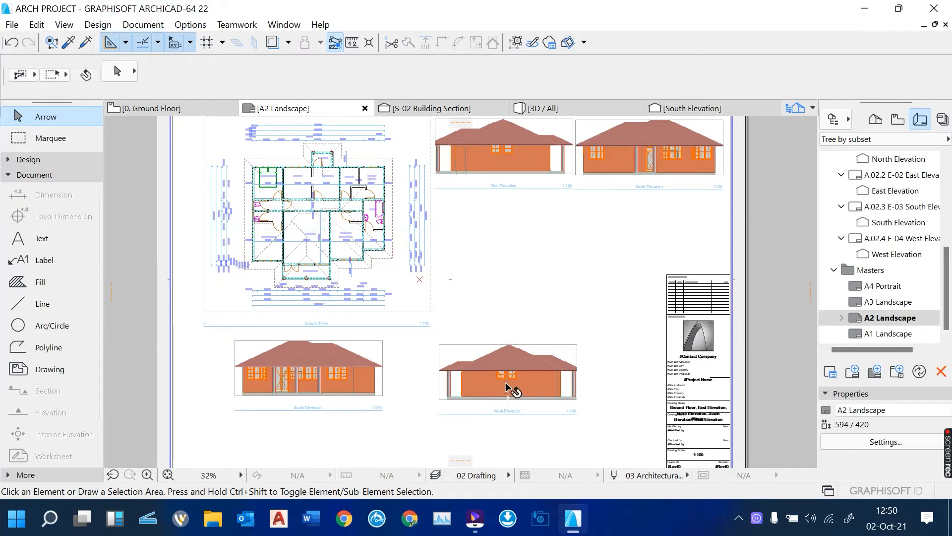
{"action": "left_click", "coordinate": [327, 382]}
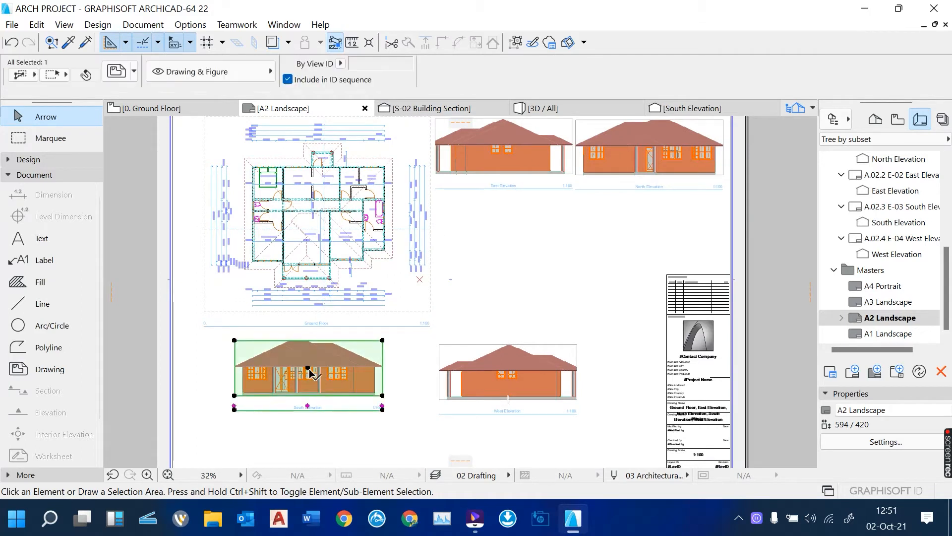
{"action": "left_click", "coordinate": [308, 368]}
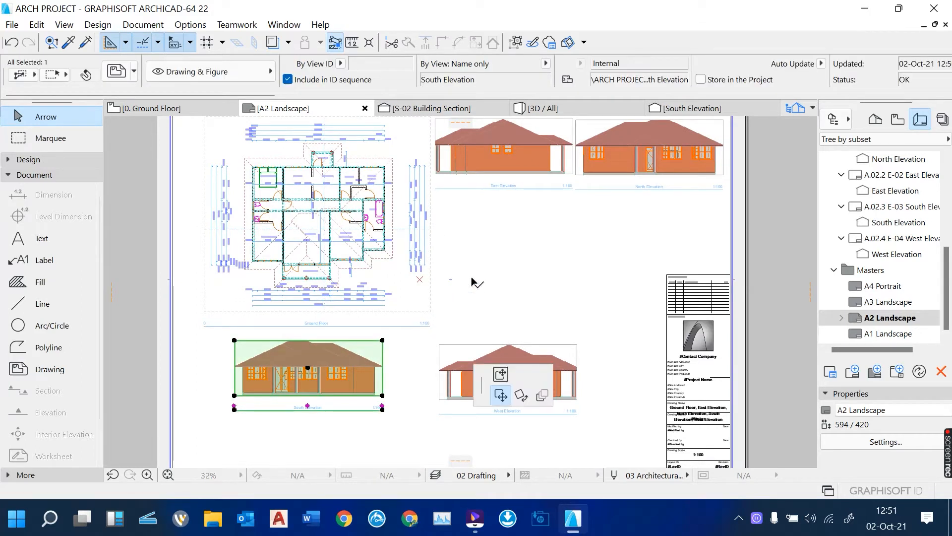
{"action": "left_click", "coordinate": [518, 242]}
{"action": "left_click", "coordinate": [671, 242]}
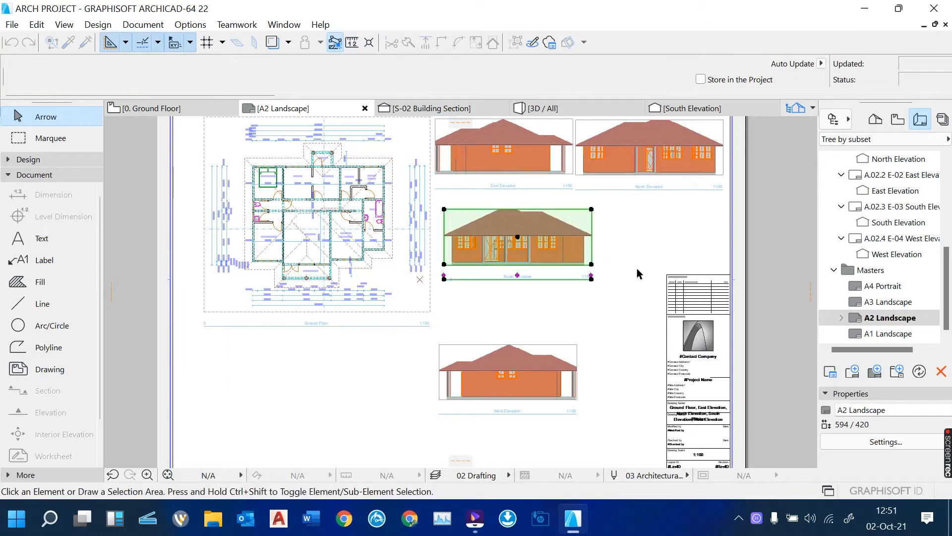
Step: Move the West Elevation drawing up close beneath the South Elevation and deselect it
{"action": "scroll", "coordinate": [560, 397], "scroll_direction": "up", "scroll_amount": 2}
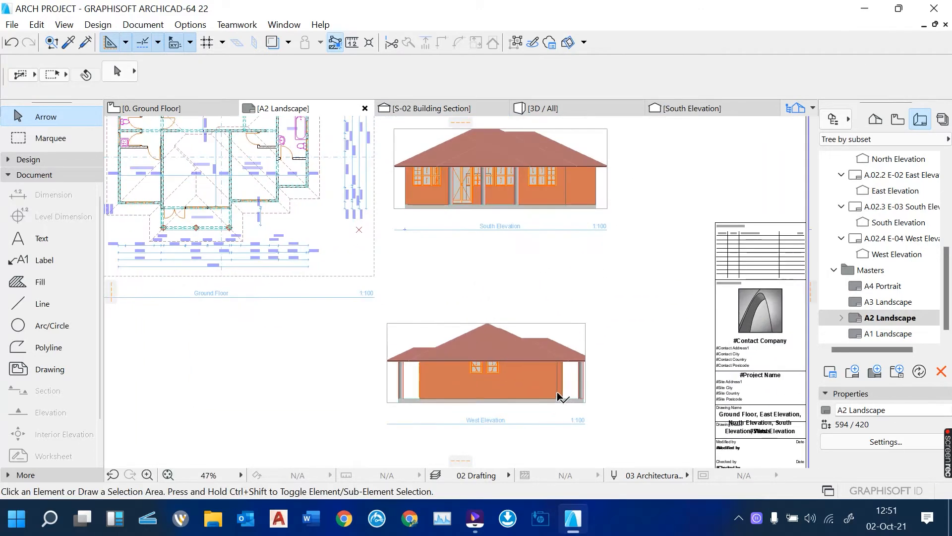
{"action": "left_click", "coordinate": [521, 379]}
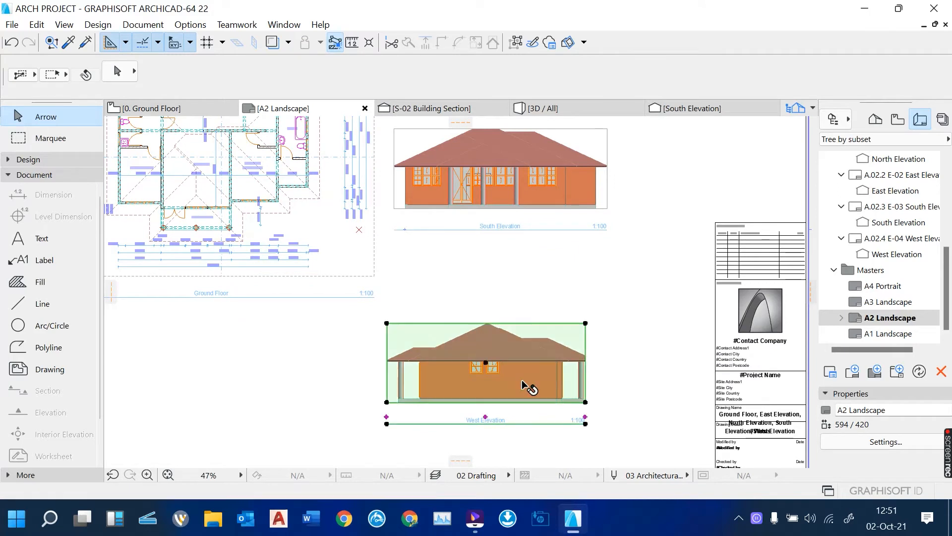
{"action": "left_click", "coordinate": [486, 363]}
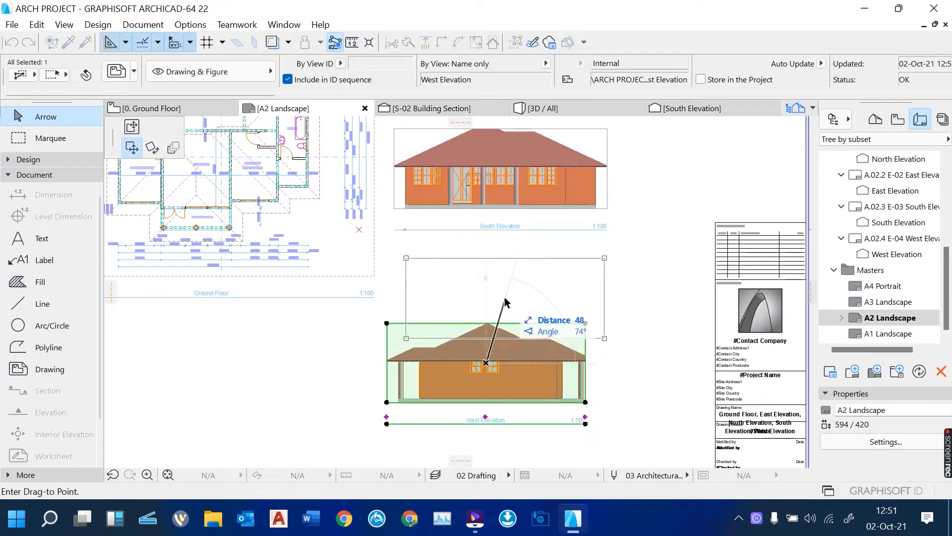
{"action": "left_click", "coordinate": [503, 288]}
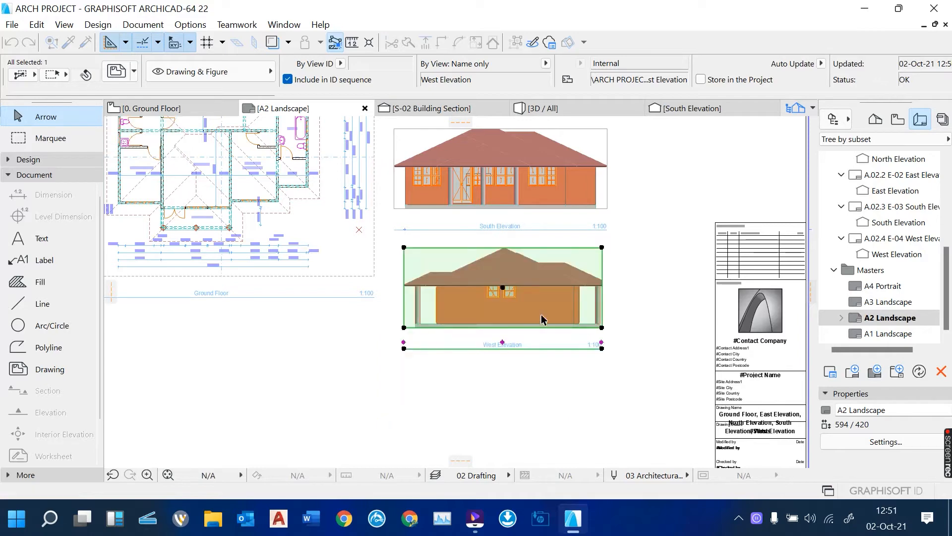
{"action": "left_click", "coordinate": [518, 405]}
{"action": "scroll", "coordinate": [518, 405], "scroll_direction": "down", "scroll_amount": 3}
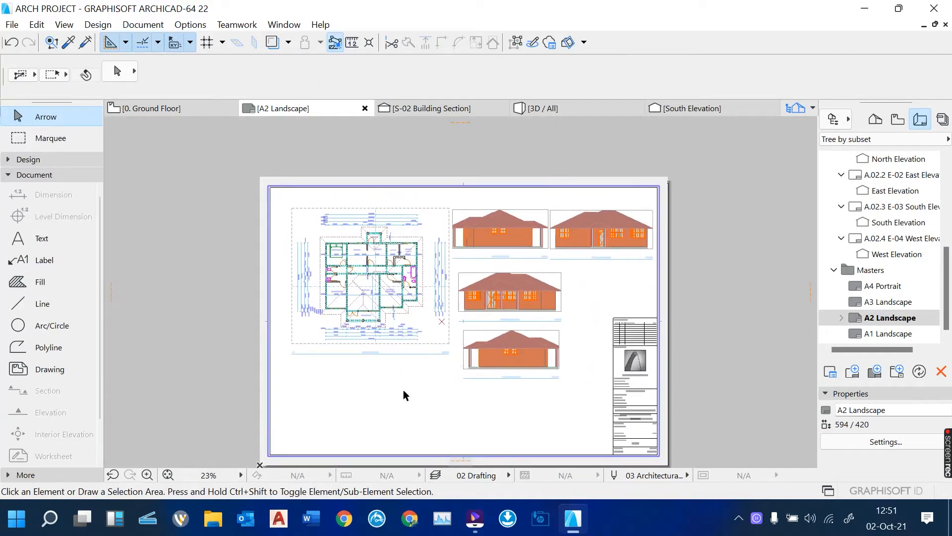
Step: Place the internal view S-01 Building Section as a drawing in the empty area below the Ground Floor plan
{"action": "right_click", "coordinate": [373, 400]}
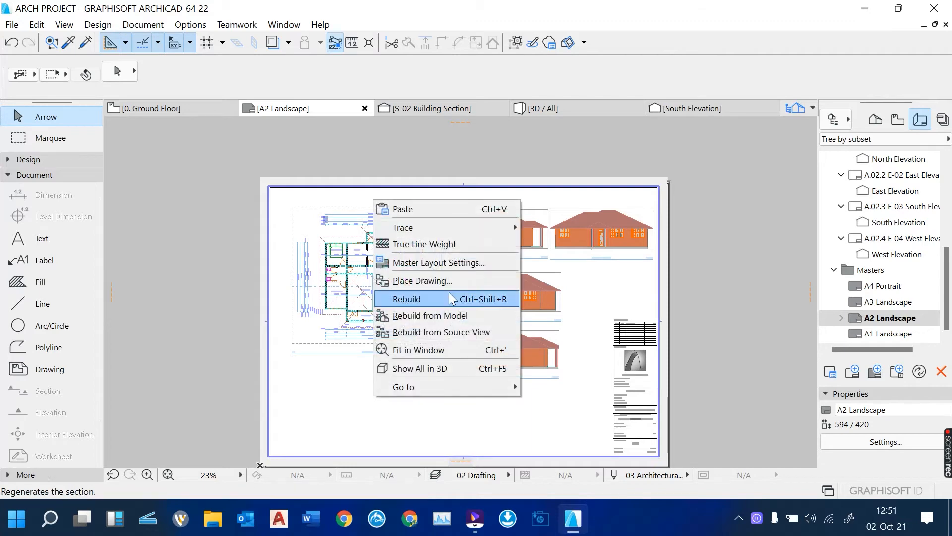
{"action": "left_click", "coordinate": [457, 283]}
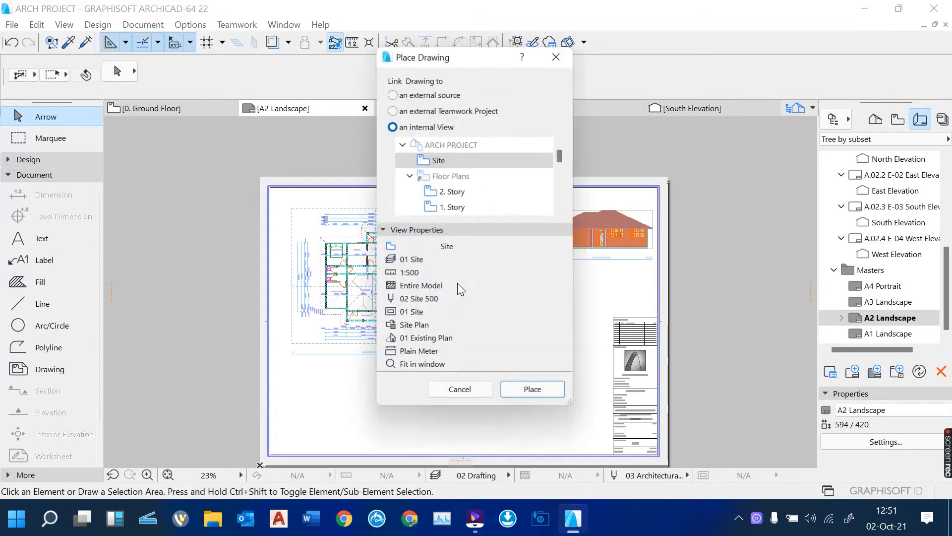
{"action": "scroll", "coordinate": [480, 186], "scroll_direction": "down", "scroll_amount": 3}
{"action": "scroll", "coordinate": [479, 186], "scroll_direction": "down", "scroll_amount": 2}
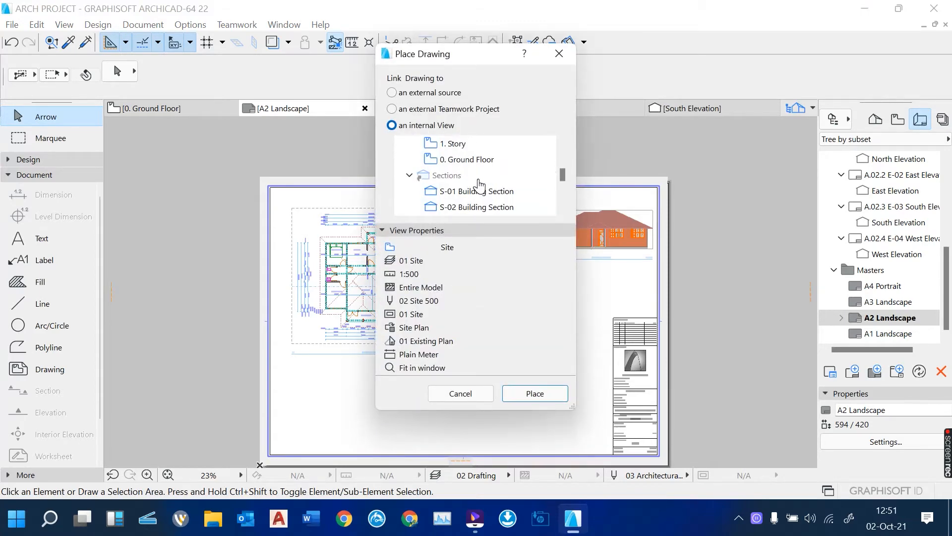
{"action": "left_click", "coordinate": [476, 194]}
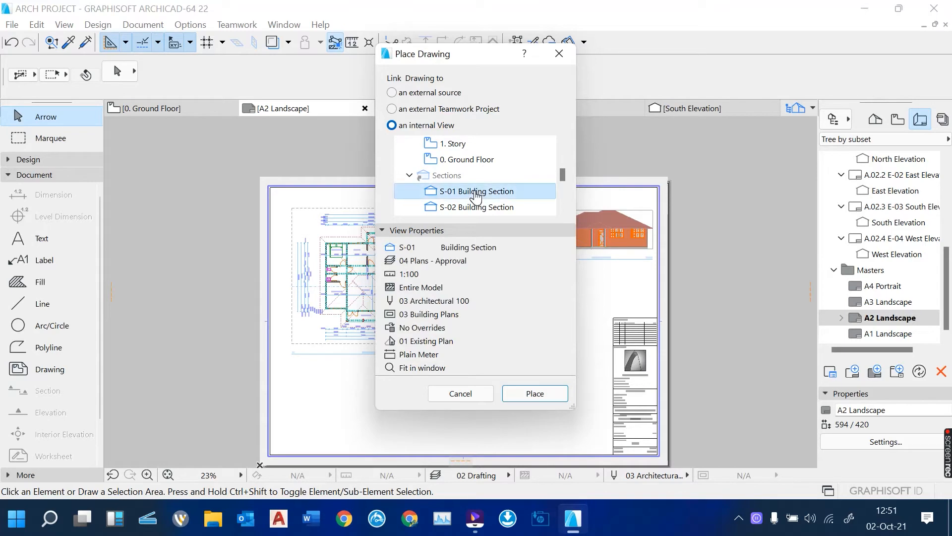
{"action": "left_click", "coordinate": [540, 396]}
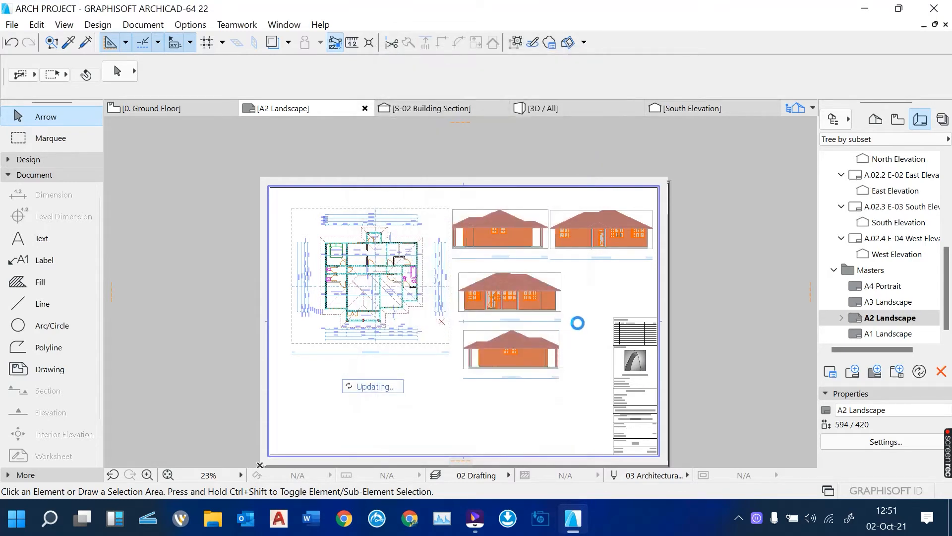
Step: Move the S-01 Building Section drawing up and left, close beneath the Ground Floor plan near the sheet's left border, and deselect it
{"action": "scroll", "coordinate": [349, 418], "scroll_direction": "up", "scroll_amount": 3}
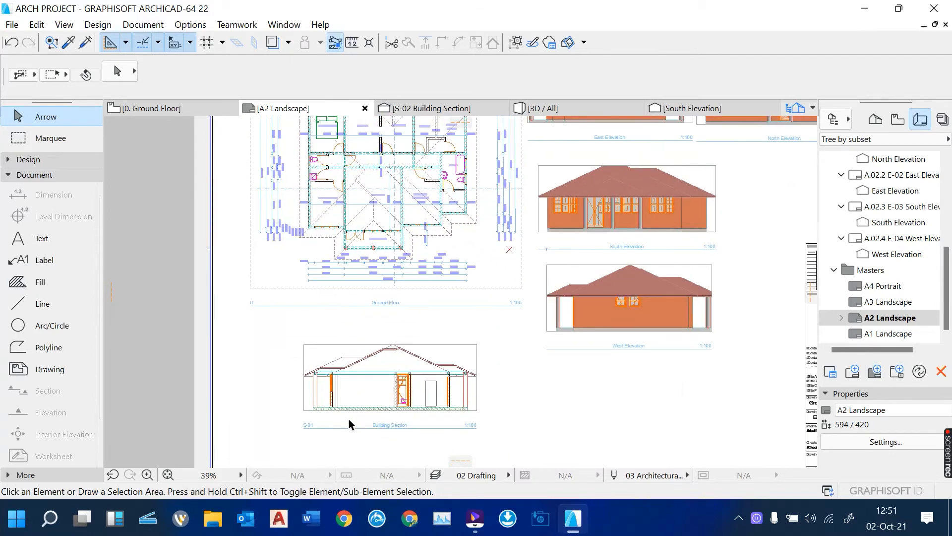
{"action": "left_click", "coordinate": [373, 394]}
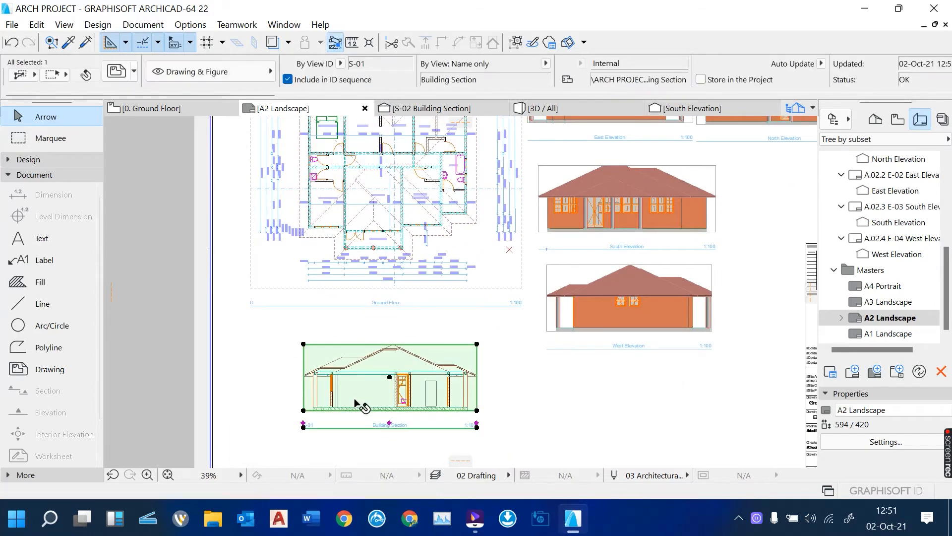
{"action": "scroll", "coordinate": [373, 393], "scroll_direction": "up", "scroll_amount": 2}
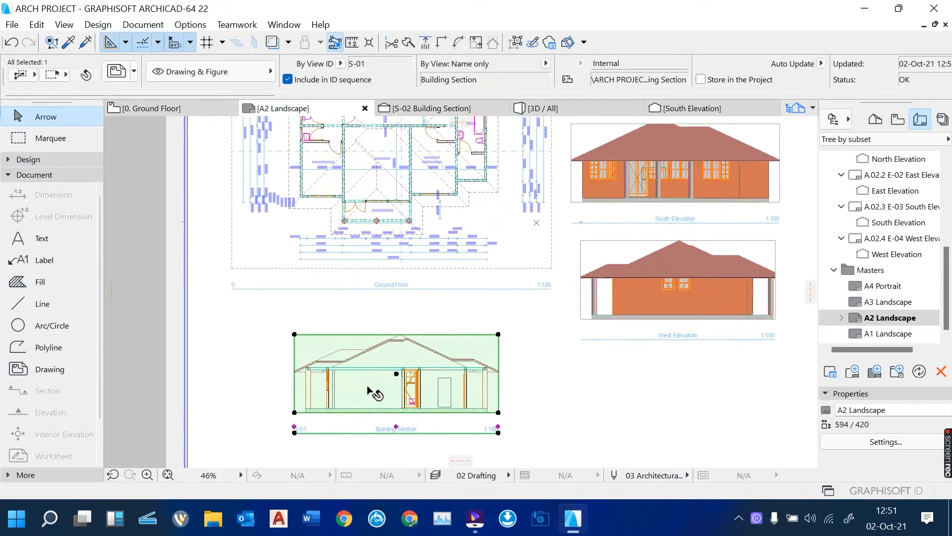
{"action": "left_click", "coordinate": [397, 373]}
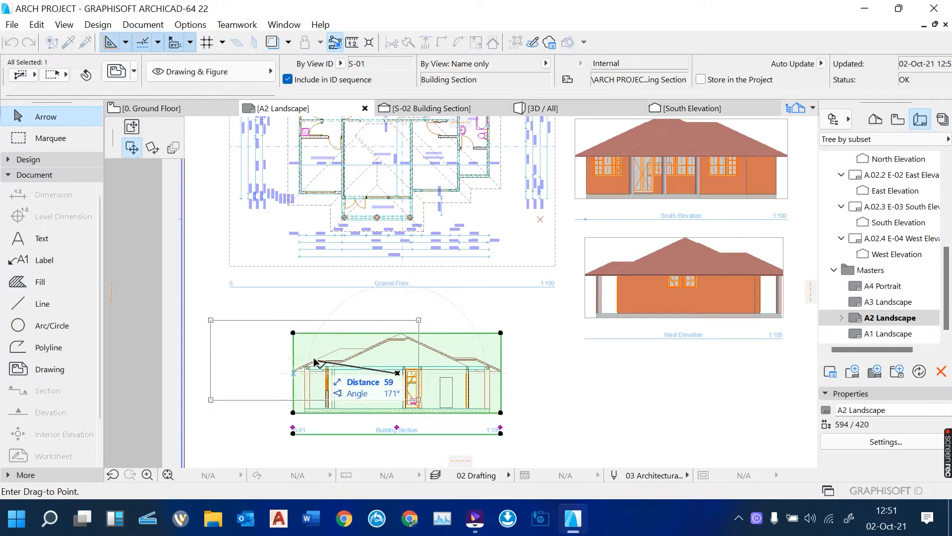
{"action": "left_click", "coordinate": [313, 343]}
{"action": "scroll", "coordinate": [347, 374], "scroll_direction": "down", "scroll_amount": 5}
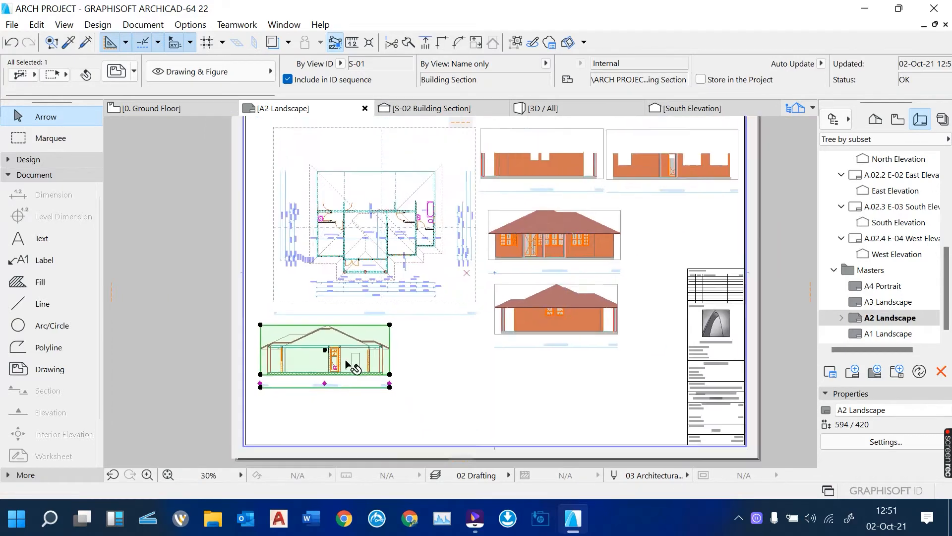
{"action": "left_click", "coordinate": [249, 347]}
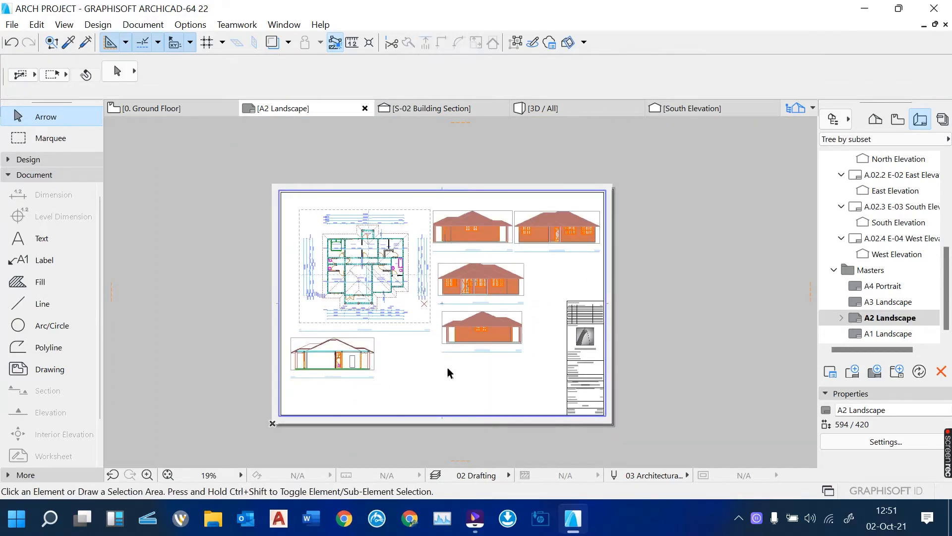
Step: Place the IES-03 Door Schedule from the project's element schedules across the lower part of the sheet and inspect its rows
{"action": "scroll", "coordinate": [493, 259], "scroll_direction": "up", "scroll_amount": 3}
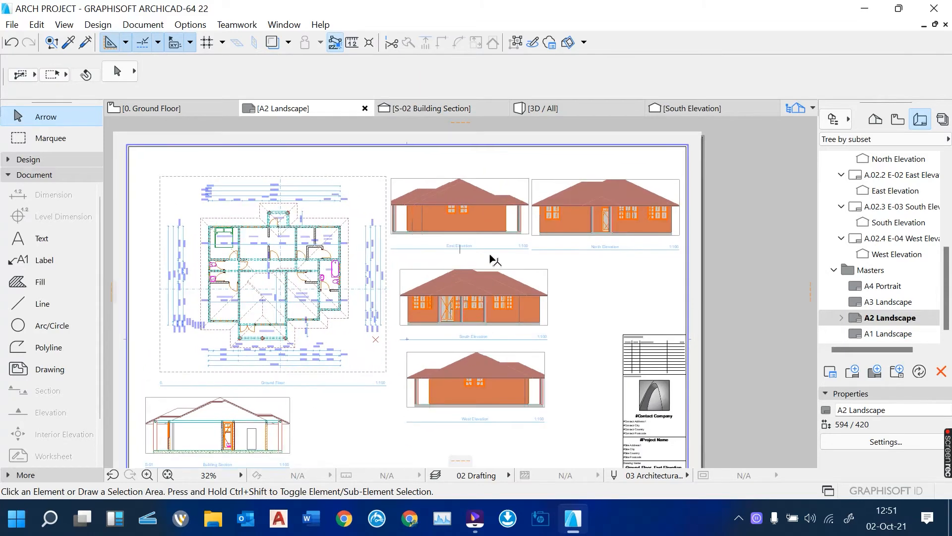
{"action": "scroll", "coordinate": [498, 248], "scroll_direction": "down", "scroll_amount": 2}
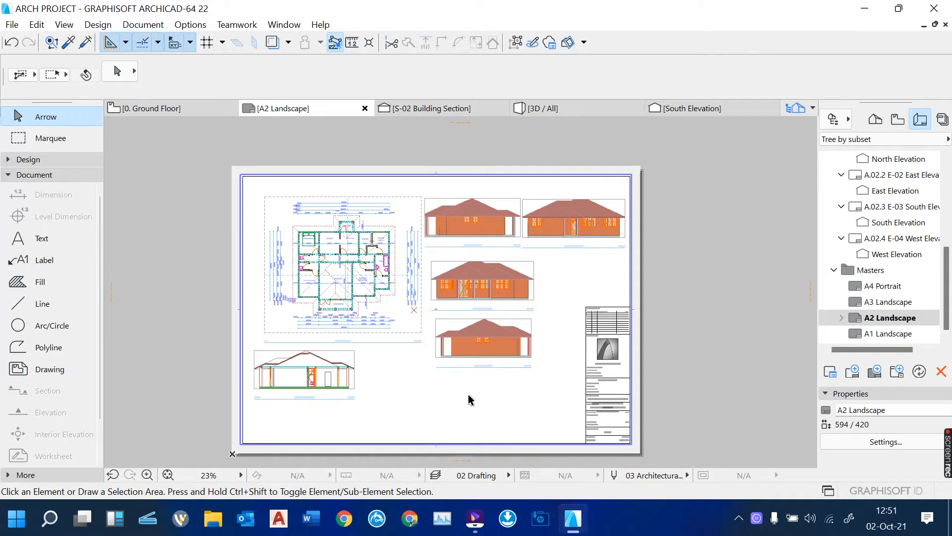
{"action": "left_click", "coordinate": [875, 121]}
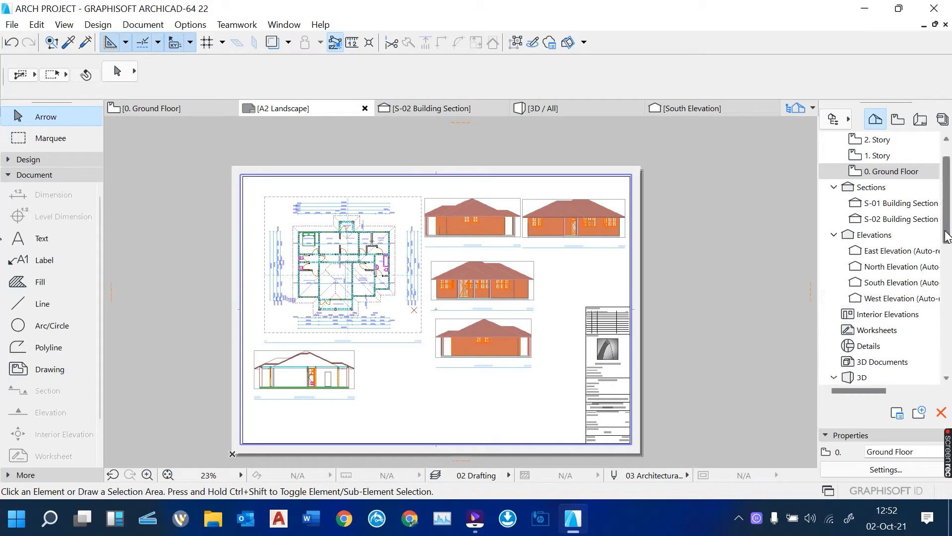
{"action": "left_click_drag", "start_coordinate": [946, 204], "coordinate": [947, 291]}
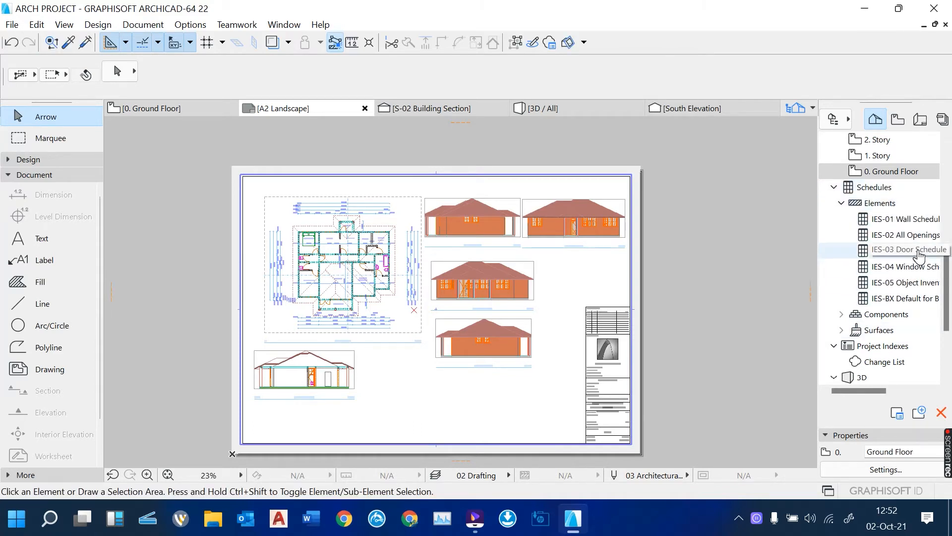
{"action": "left_click", "coordinate": [918, 252]}
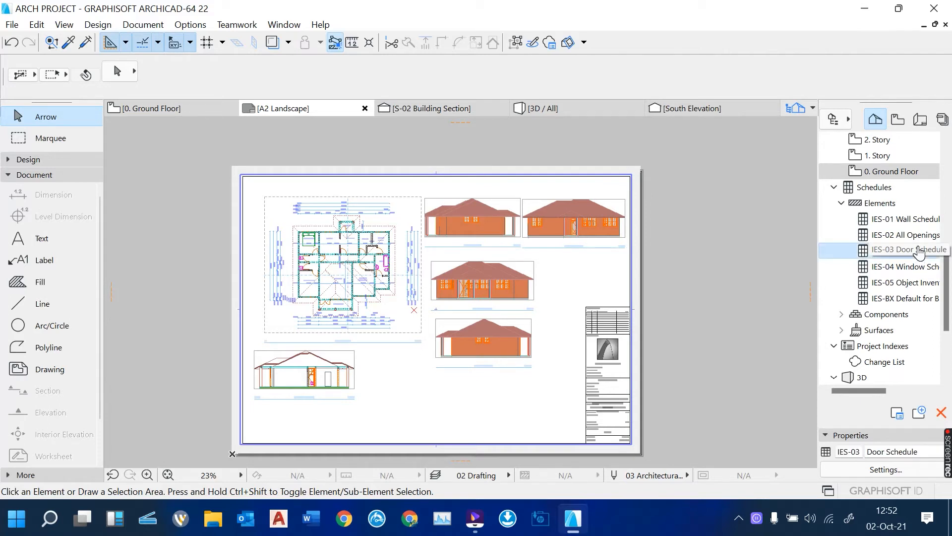
{"action": "left_click_drag", "start_coordinate": [918, 252], "coordinate": [418, 392]}
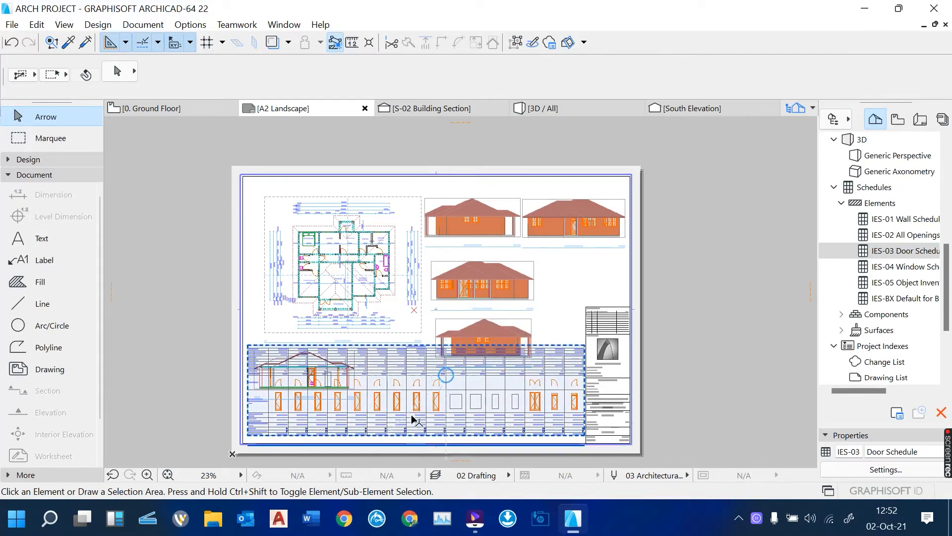
{"action": "scroll", "coordinate": [420, 416], "scroll_direction": "up", "scroll_amount": 3}
{"action": "scroll", "coordinate": [496, 334], "scroll_direction": "down", "scroll_amount": 3}
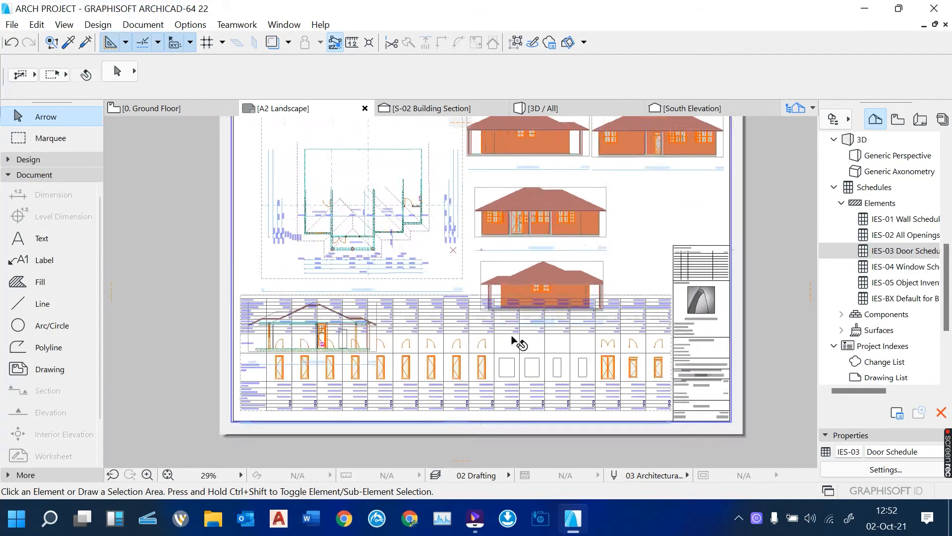
{"action": "scroll", "coordinate": [274, 422], "scroll_direction": "up", "scroll_amount": 5}
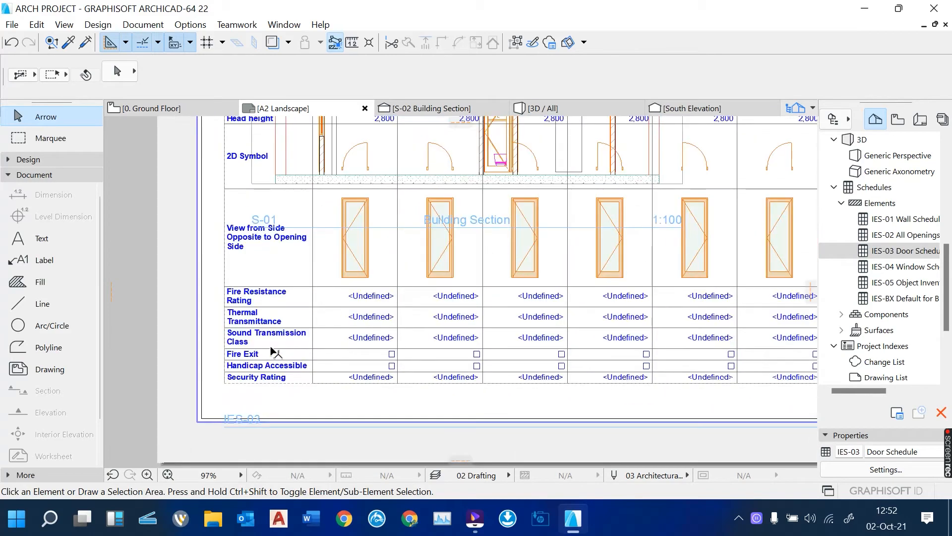
Step: Crop the Door Schedule drawing's frame from below so it ends just under the Head height row, and deselect it
{"action": "scroll", "coordinate": [298, 367], "scroll_direction": "down", "scroll_amount": 2}
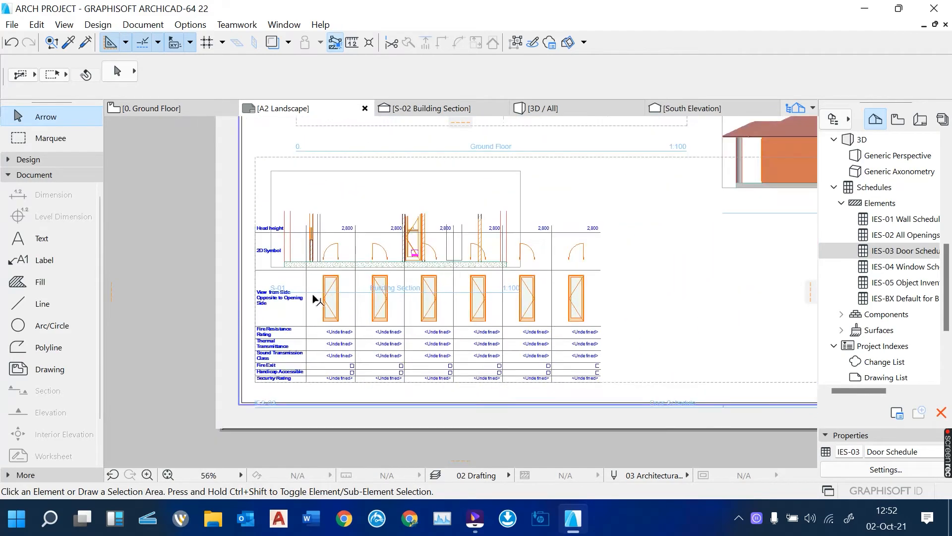
{"action": "scroll", "coordinate": [326, 183], "scroll_direction": "up", "scroll_amount": 3}
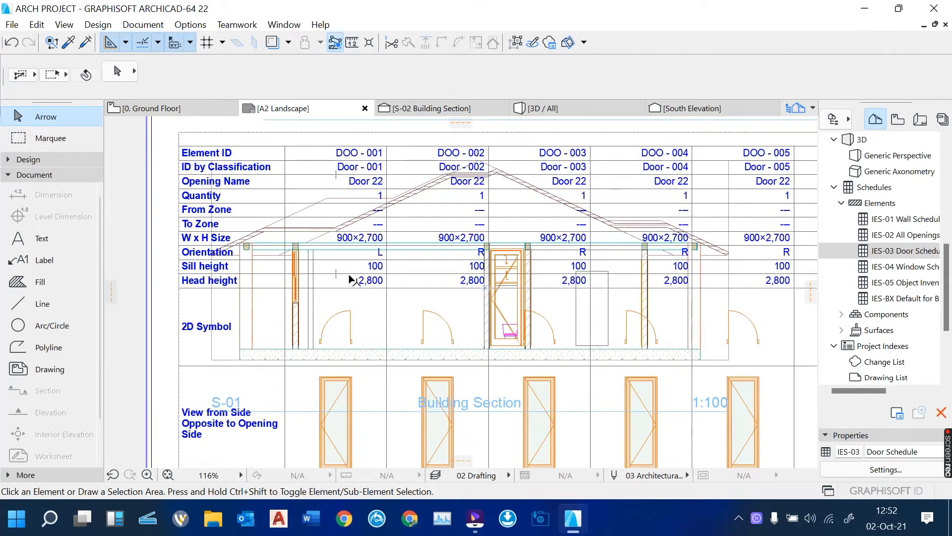
{"action": "scroll", "coordinate": [353, 281], "scroll_direction": "down", "scroll_amount": 2}
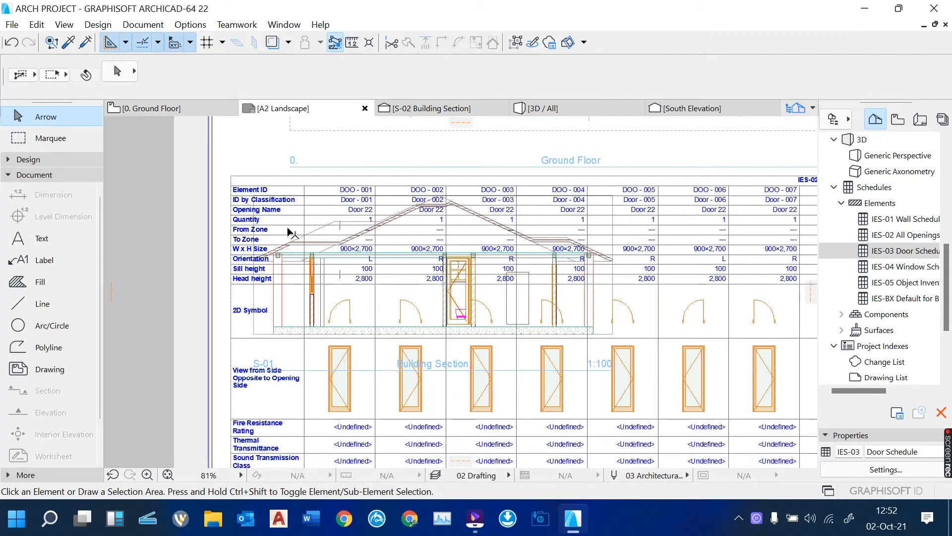
{"action": "scroll", "coordinate": [292, 232], "scroll_direction": "down", "scroll_amount": 2}
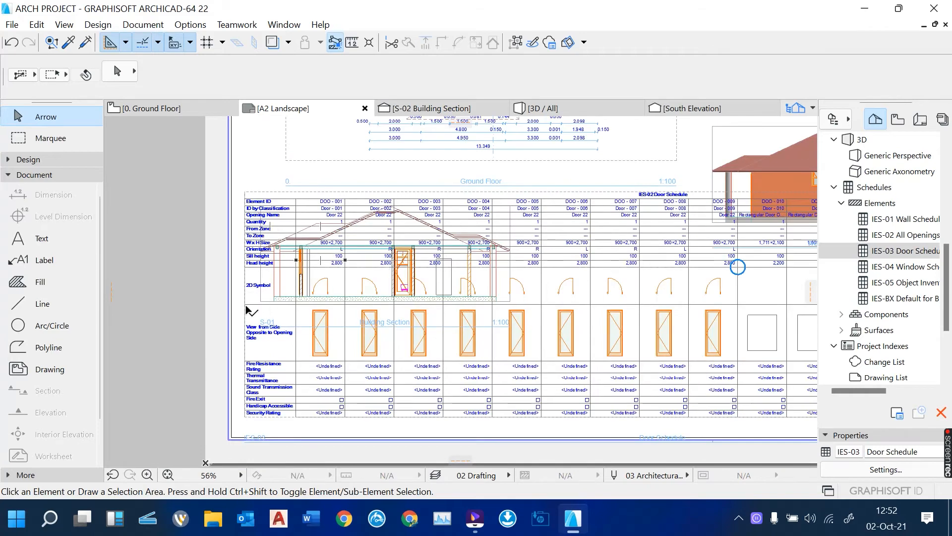
{"action": "left_click", "coordinate": [246, 307]}
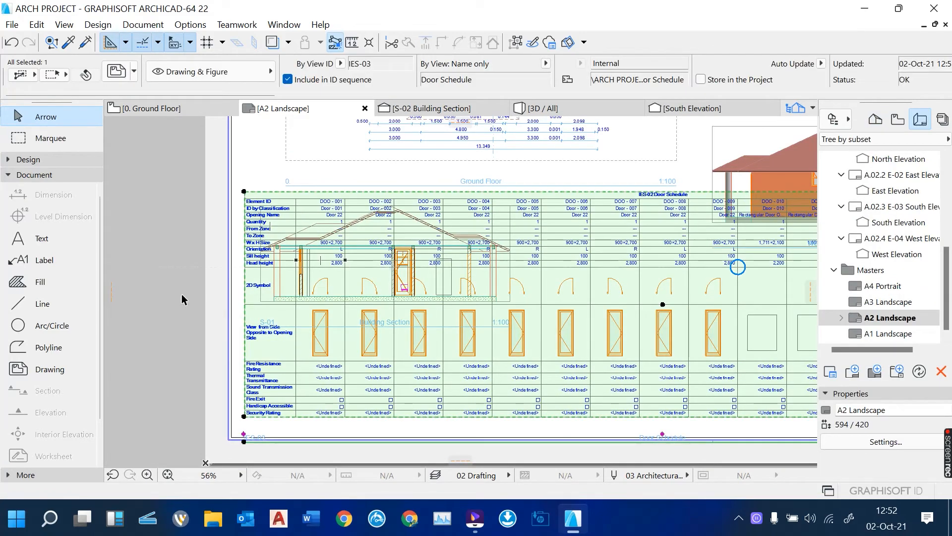
{"action": "scroll", "coordinate": [182, 298], "scroll_direction": "down", "scroll_amount": 4}
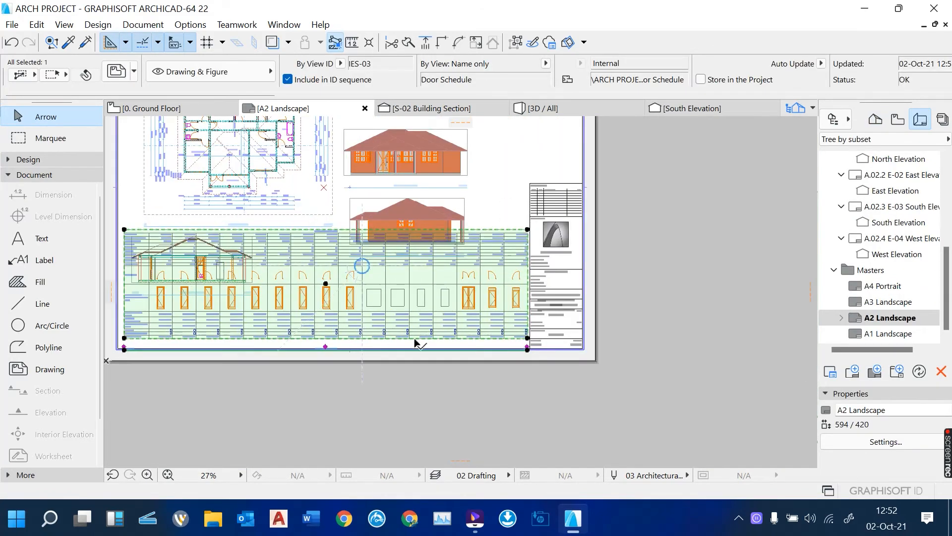
{"action": "left_click", "coordinate": [528, 338]}
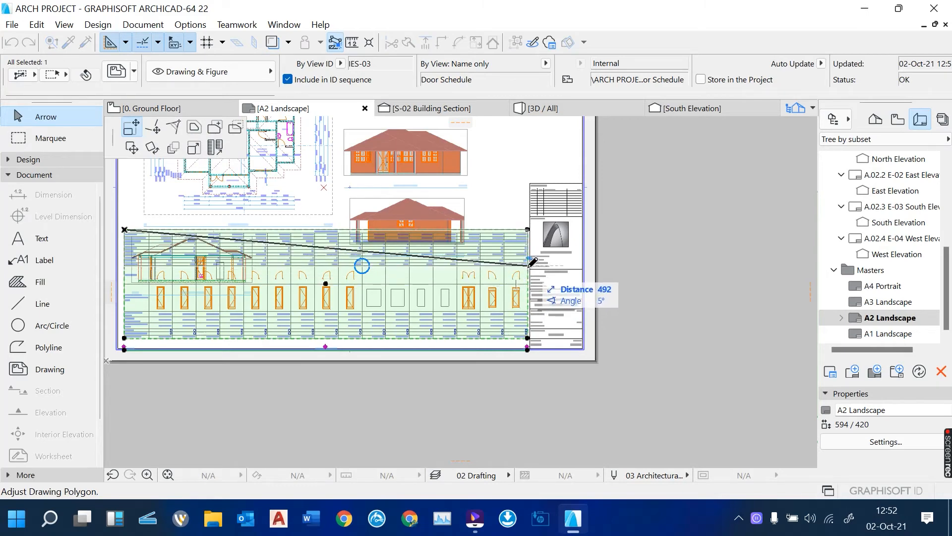
{"action": "left_click", "coordinate": [528, 266]}
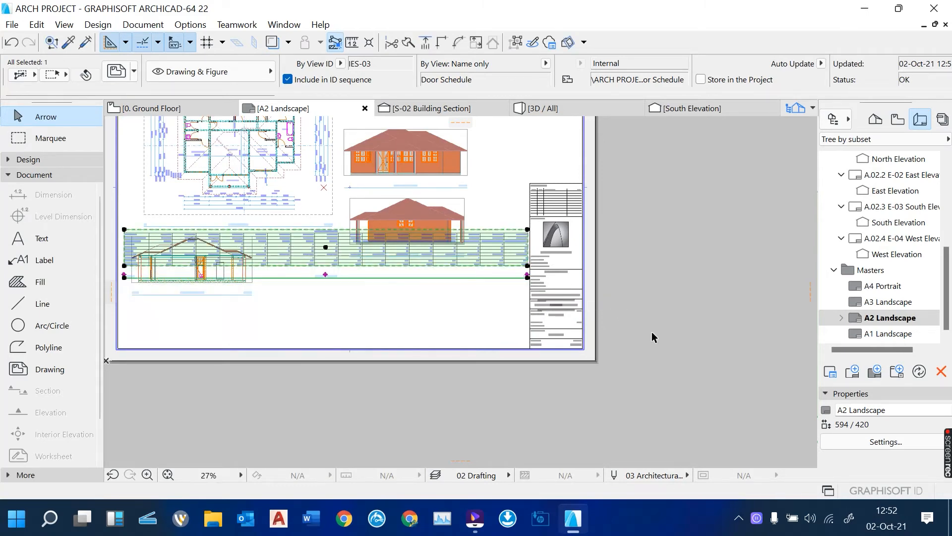
{"action": "left_click", "coordinate": [489, 330]}
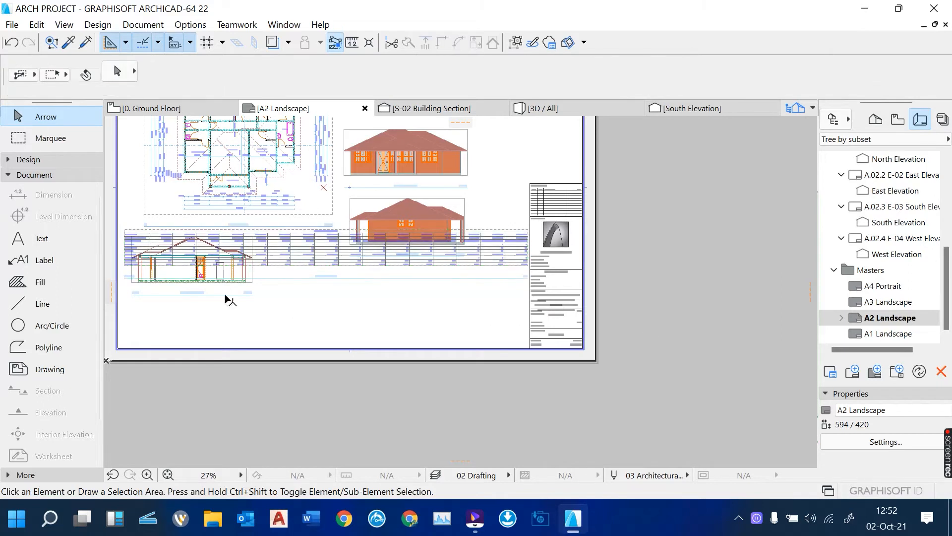
Step: Move the cropped Door Schedule straight down beneath the Building Section, close above the sheet's lower border, deselect it and inspect its rows
{"action": "left_click", "coordinate": [305, 251]}
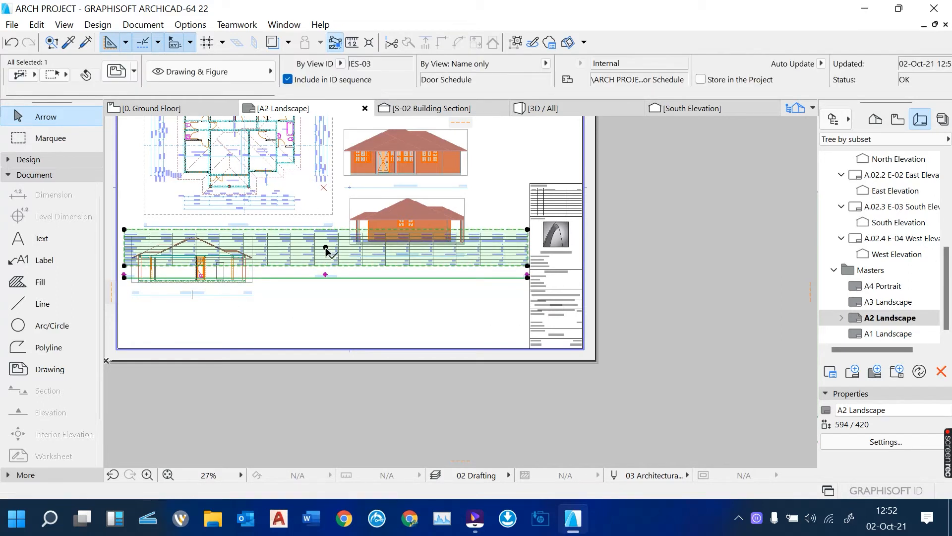
{"action": "left_click", "coordinate": [325, 248]}
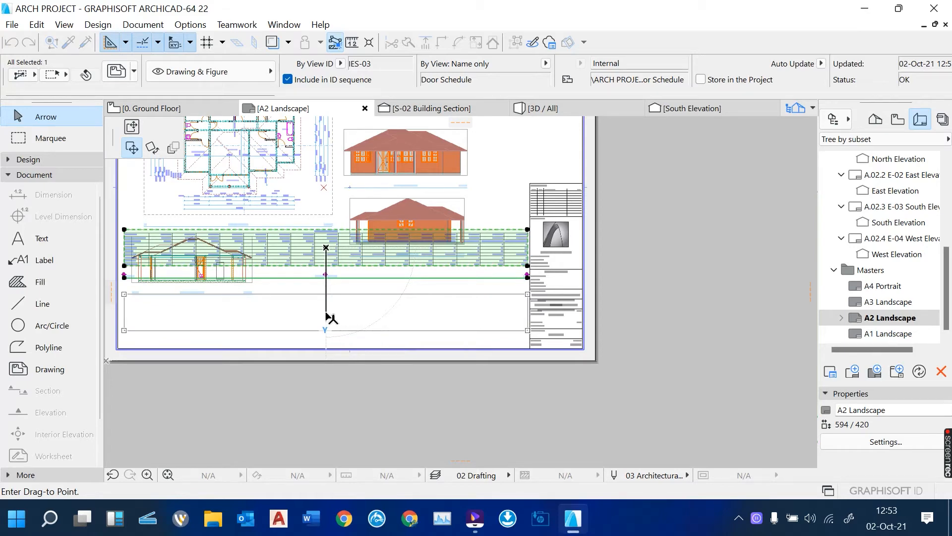
{"action": "left_click", "coordinate": [326, 313]}
{"action": "left_click", "coordinate": [369, 375]}
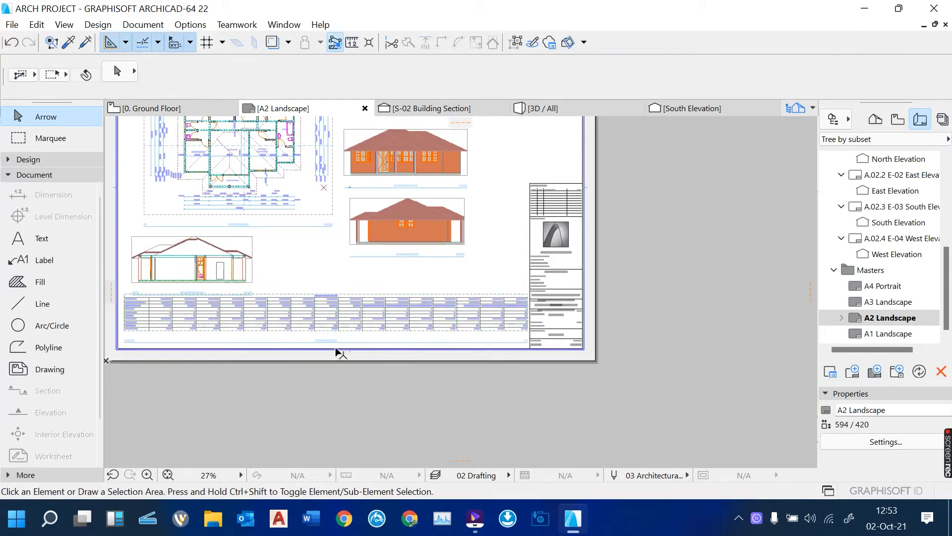
{"action": "scroll", "coordinate": [373, 296], "scroll_direction": "up", "scroll_amount": 3}
{"action": "scroll", "coordinate": [372, 293], "scroll_direction": "up", "scroll_amount": 3}
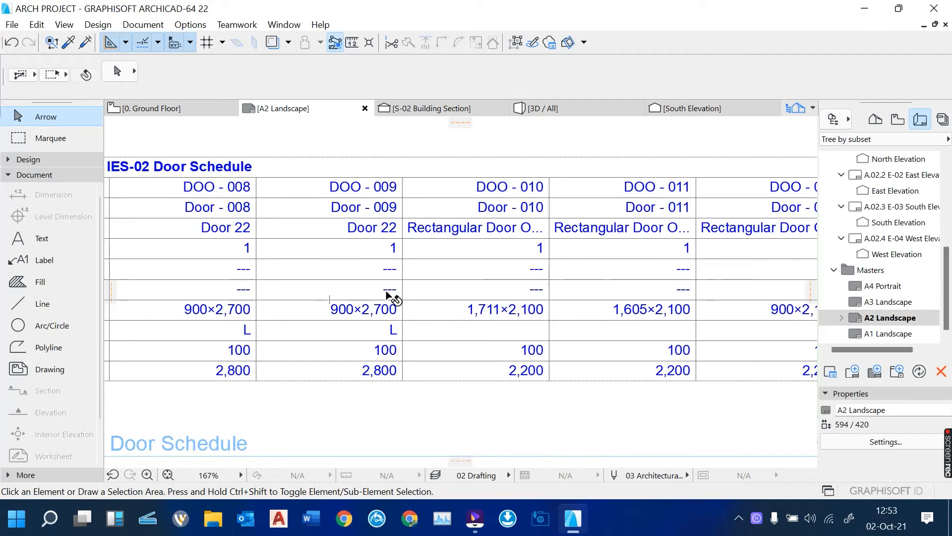
{"action": "scroll", "coordinate": [391, 297], "scroll_direction": "down", "scroll_amount": 6}
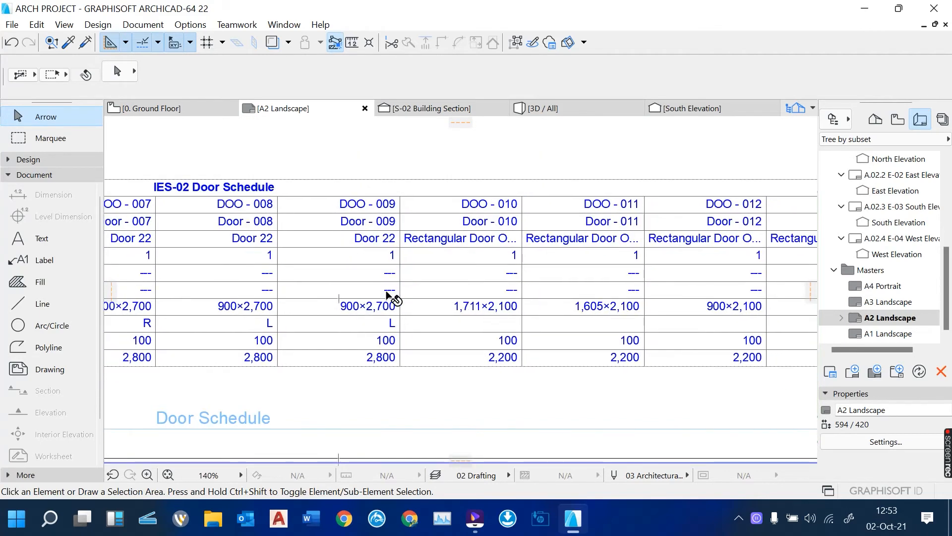
{"action": "scroll", "coordinate": [332, 356], "scroll_direction": "down", "scroll_amount": 3}
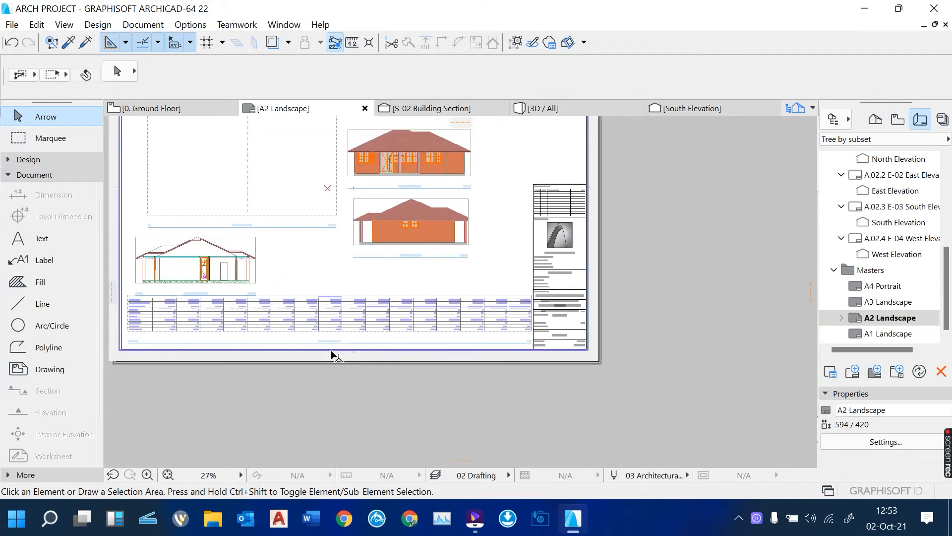
Step: Place the IES-04 Window Schedule from the project's element schedules as a drawing over the title block, extending past the sheet's edge
{"action": "left_click", "coordinate": [875, 120]}
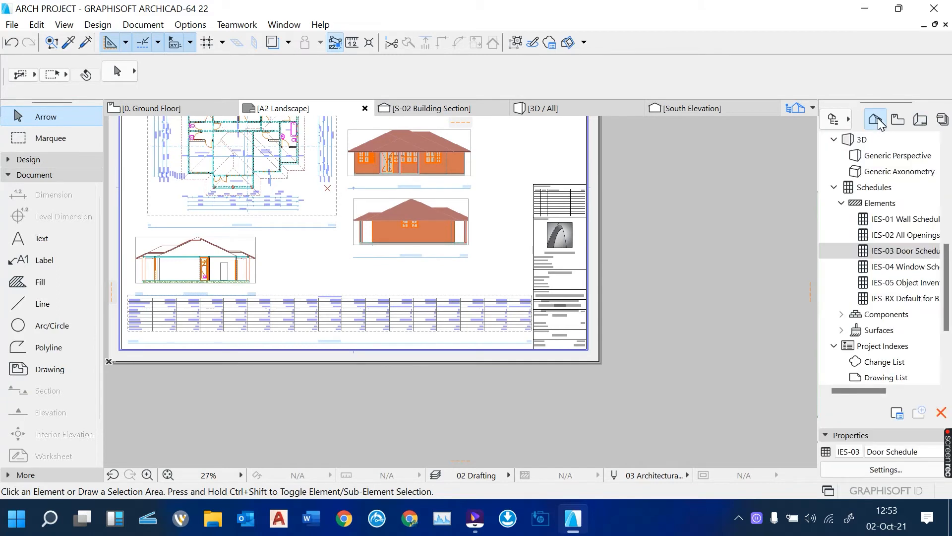
{"action": "left_click", "coordinate": [922, 268]}
{"action": "left_click_drag", "start_coordinate": [923, 272], "coordinate": [672, 304]}
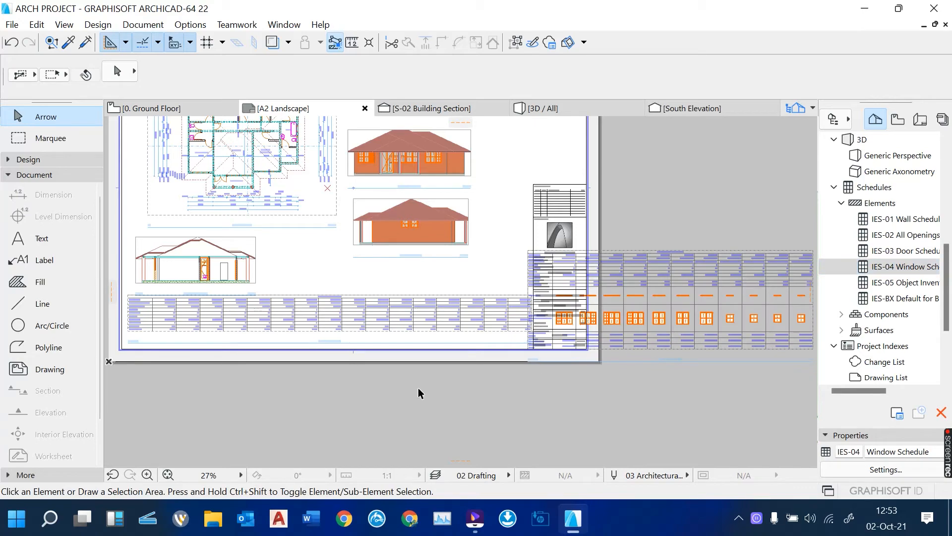
{"action": "scroll", "coordinate": [379, 391], "scroll_direction": "down", "scroll_amount": 3}
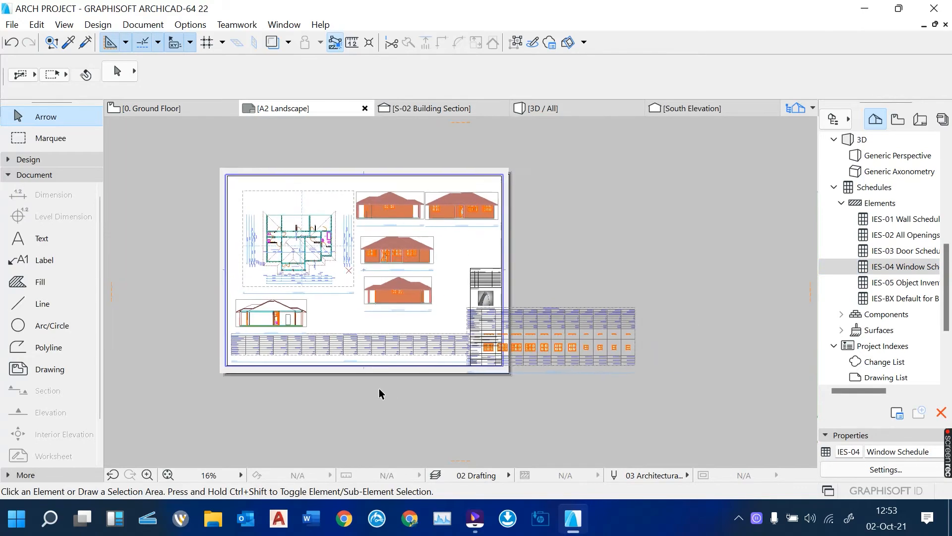
Step: Crop the Window Schedule drawing's frame from below so it ends just under the Head height row
{"action": "left_click", "coordinate": [574, 350]}
{"action": "scroll", "coordinate": [574, 350], "scroll_direction": "up", "scroll_amount": 7}
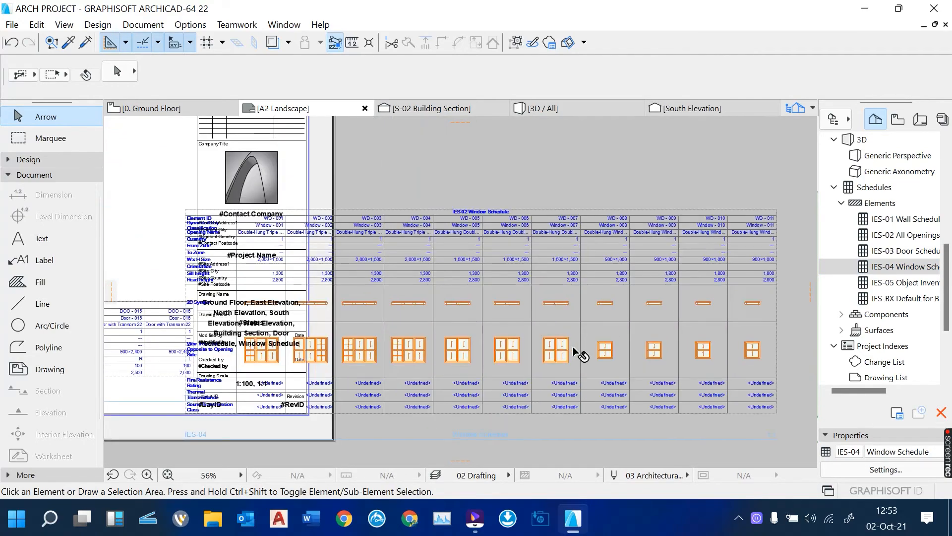
{"action": "left_click_drag", "start_coordinate": [605, 207], "coordinate": [587, 229]}
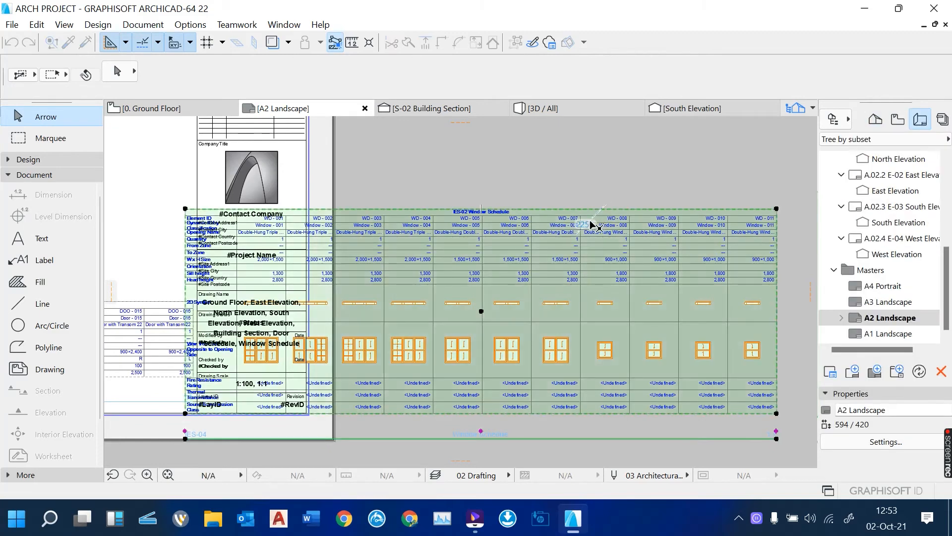
{"action": "left_click", "coordinate": [776, 413]}
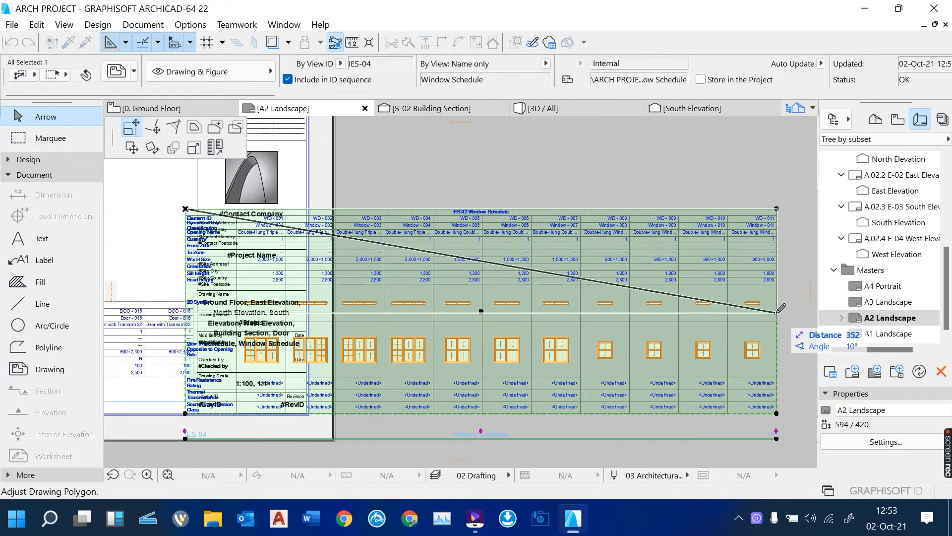
{"action": "left_click", "coordinate": [783, 283]}
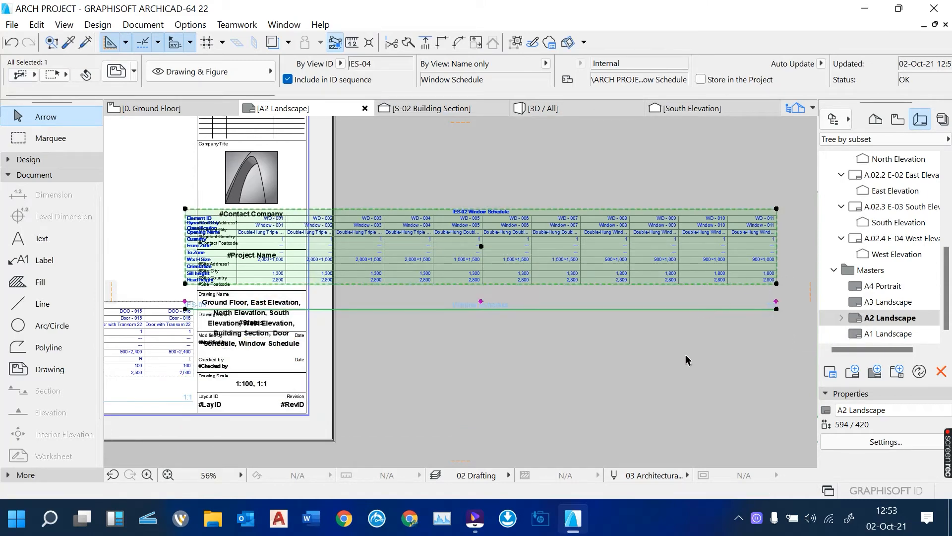
Step: Remove the Window Schedule drawing from the A2 Landscape master
{"action": "scroll", "coordinate": [686, 355], "scroll_direction": "down", "scroll_amount": 3}
{"action": "scroll", "coordinate": [686, 354], "scroll_direction": "down", "scroll_amount": 2}
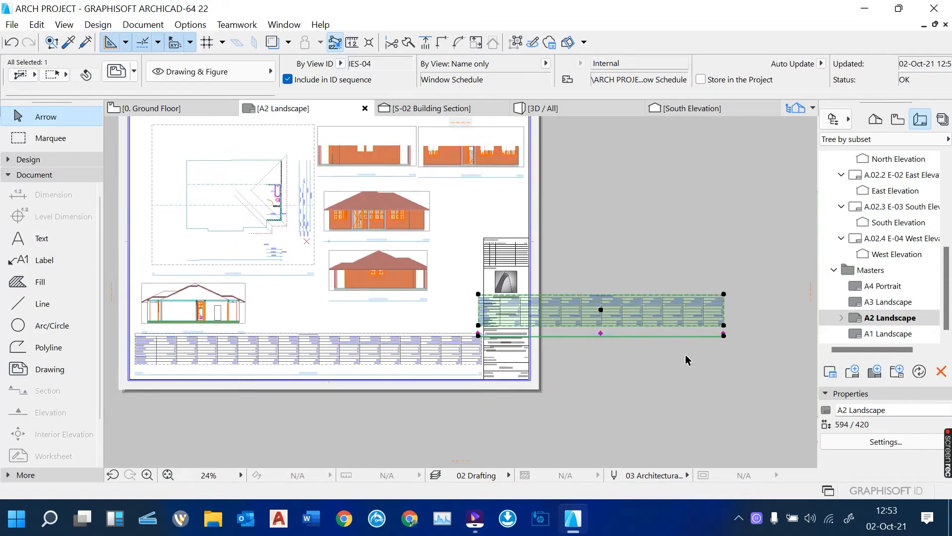
{"action": "left_click", "coordinate": [606, 357]}
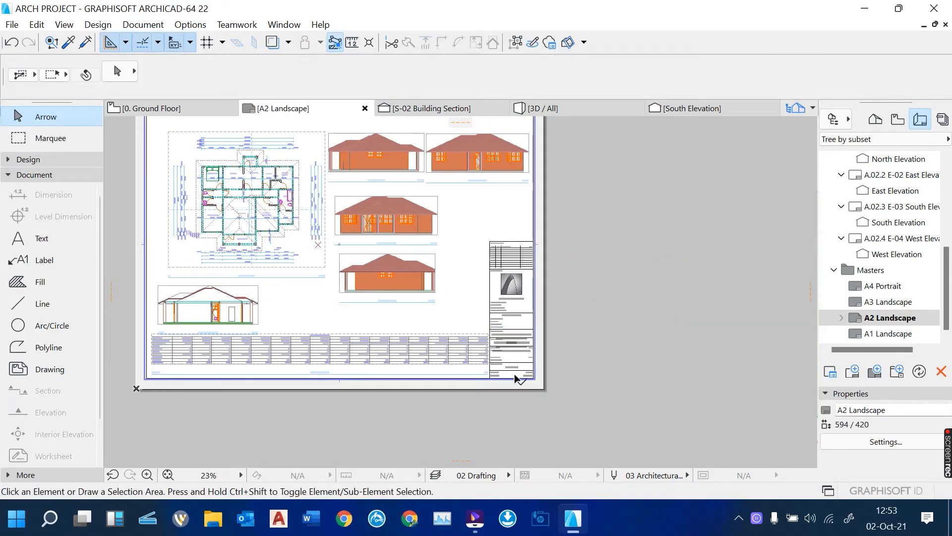
Step: Review the sheet arrangement, open the title block's company contact text for editing and leave it without changes
{"action": "scroll", "coordinate": [624, 407], "scroll_direction": "down", "scroll_amount": 1}
{"action": "scroll", "coordinate": [623, 408], "scroll_direction": "down", "scroll_amount": 2}
{"action": "scroll", "coordinate": [523, 323], "scroll_direction": "up", "scroll_amount": 2}
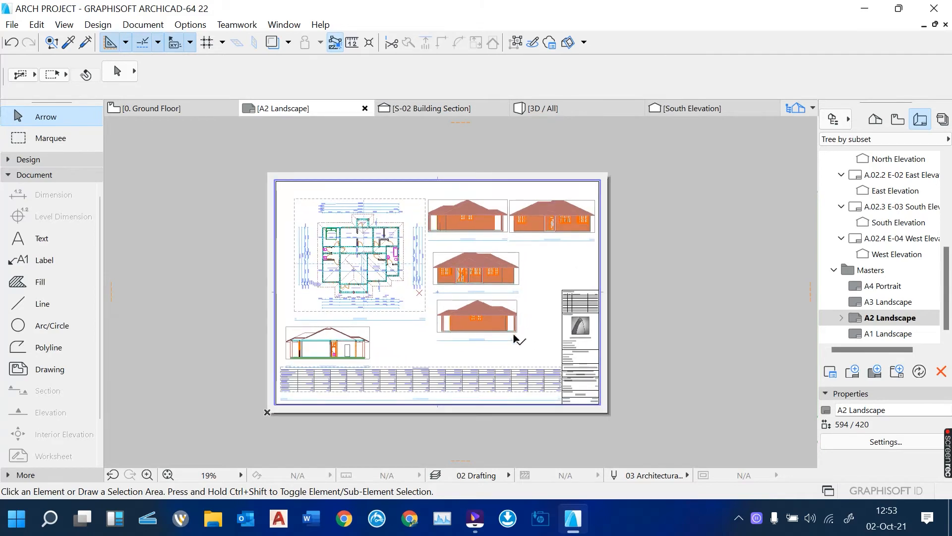
{"action": "scroll", "coordinate": [527, 314], "scroll_direction": "up", "scroll_amount": 2}
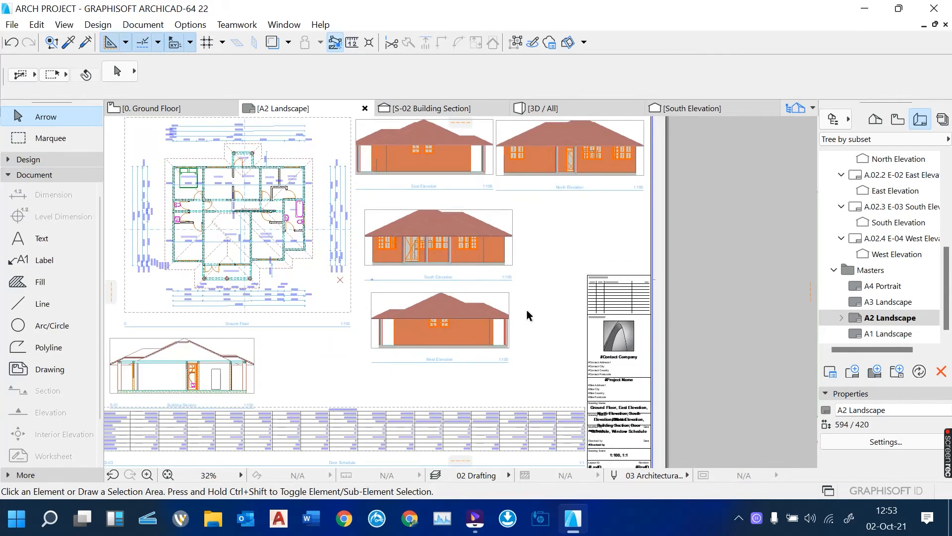
{"action": "scroll", "coordinate": [527, 314], "scroll_direction": "down", "scroll_amount": 1}
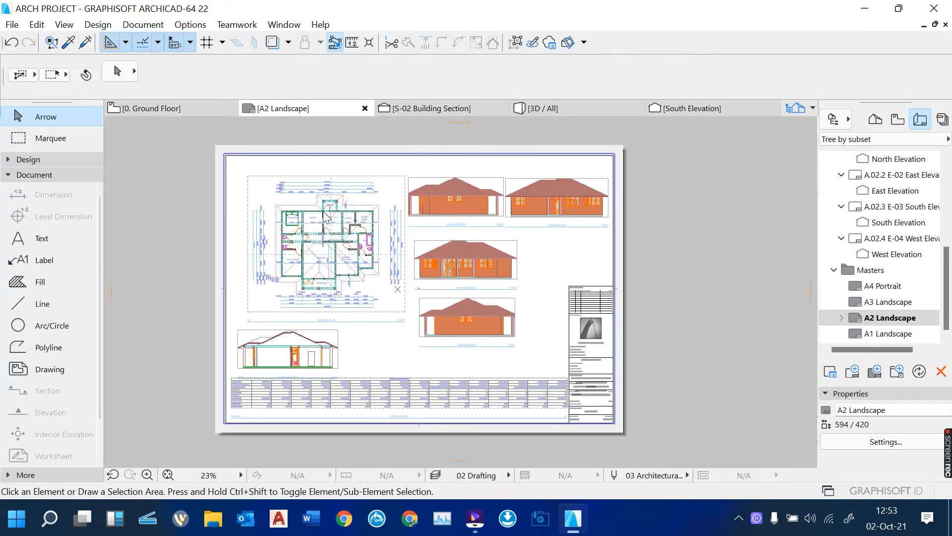
{"action": "scroll", "coordinate": [612, 404], "scroll_direction": "up", "scroll_amount": 3}
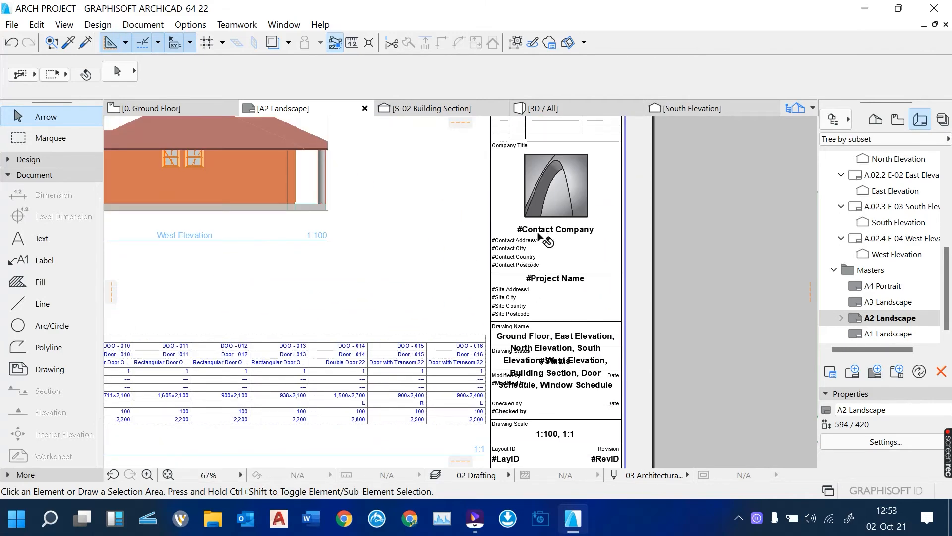
{"action": "left_click", "coordinate": [545, 240]}
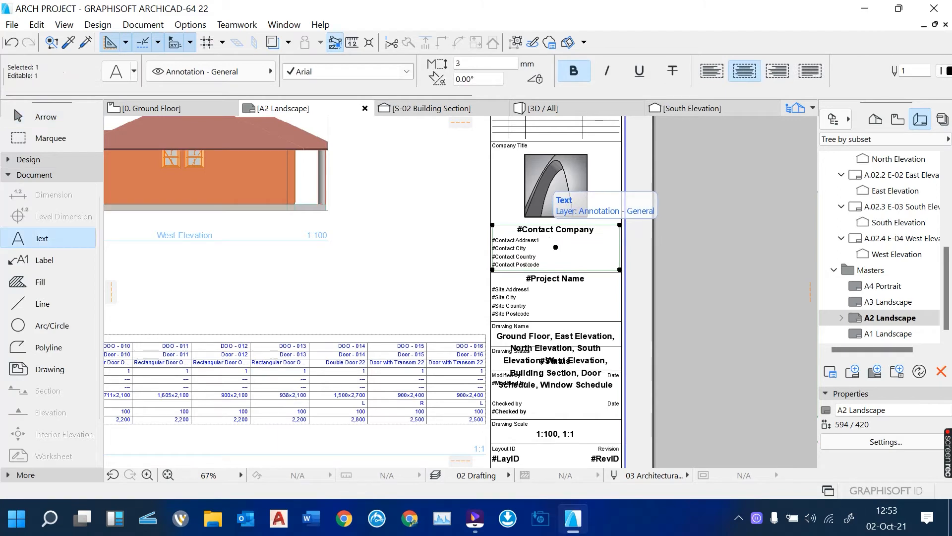
{"action": "double_click", "coordinate": [556, 229]}
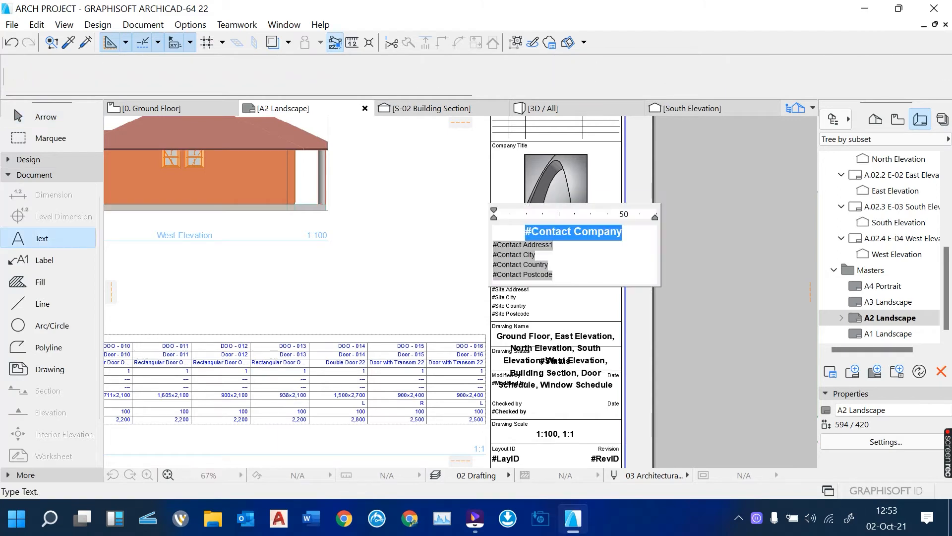
{"action": "left_click", "coordinate": [728, 275]}
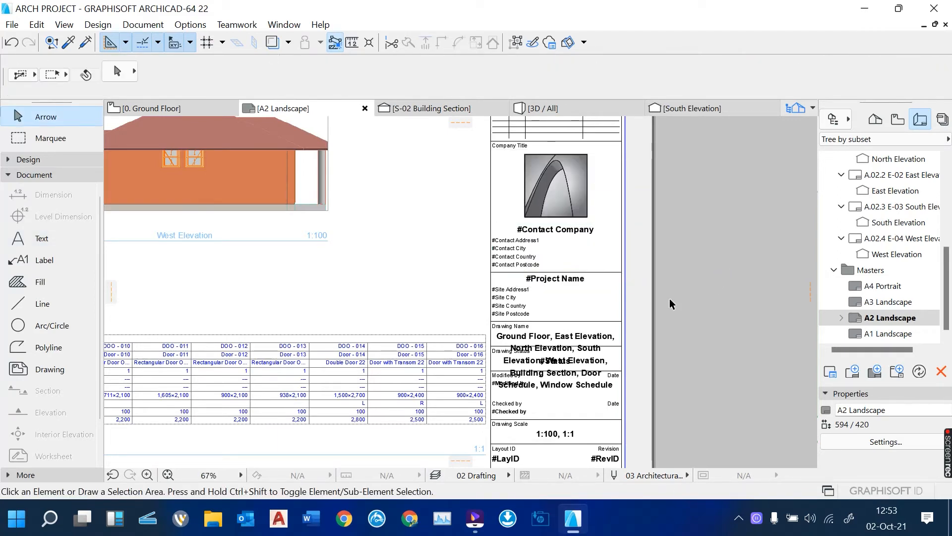
Step: Start printing the A2 Landscape layout and choose Microsoft Print to PDF as the printer in the page setup
{"action": "scroll", "coordinate": [670, 299], "scroll_direction": "down", "scroll_amount": 5}
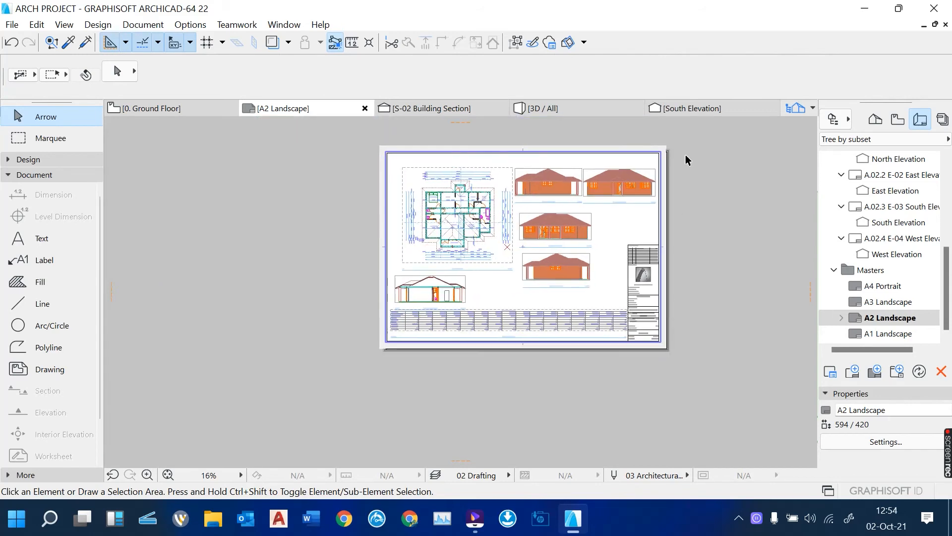
{"action": "scroll", "coordinate": [686, 155], "scroll_direction": "up", "scroll_amount": 1}
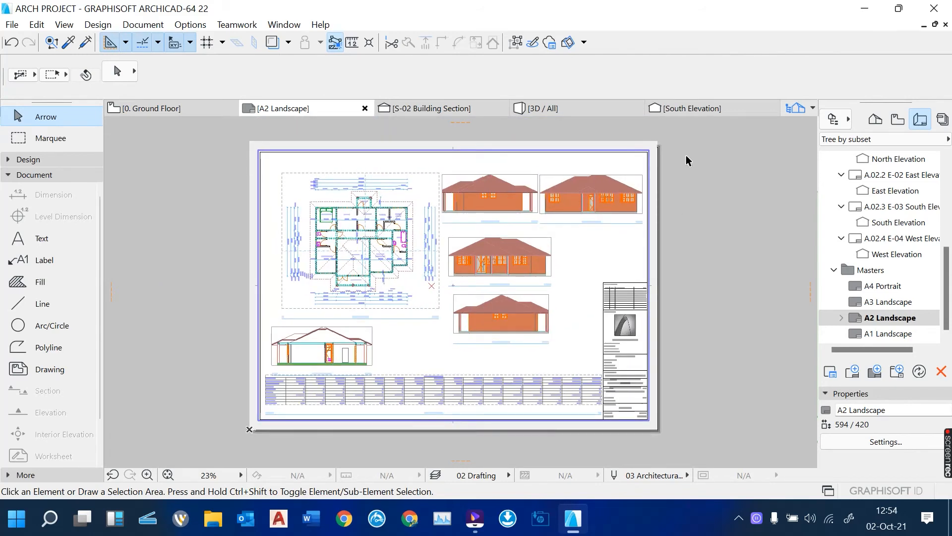
{"action": "left_click", "coordinate": [11, 25]}
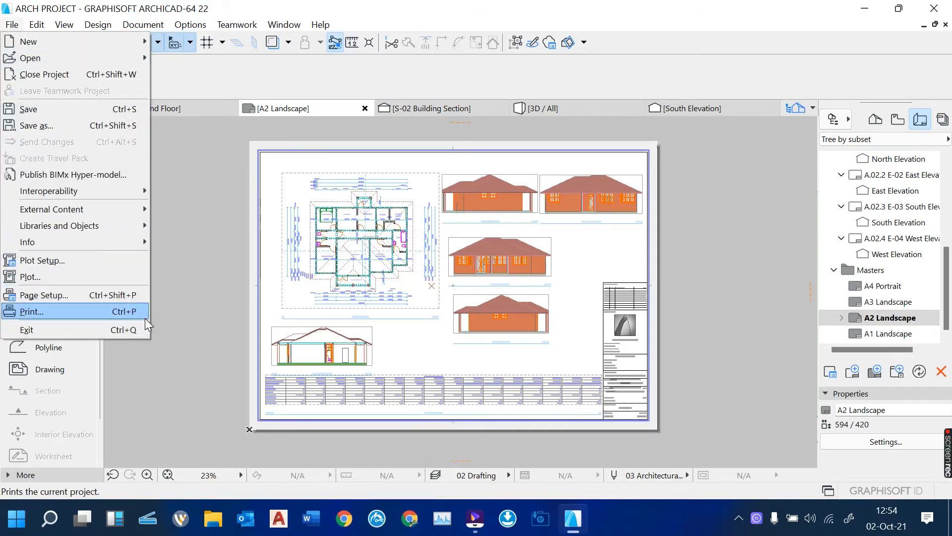
{"action": "left_click", "coordinate": [133, 310]}
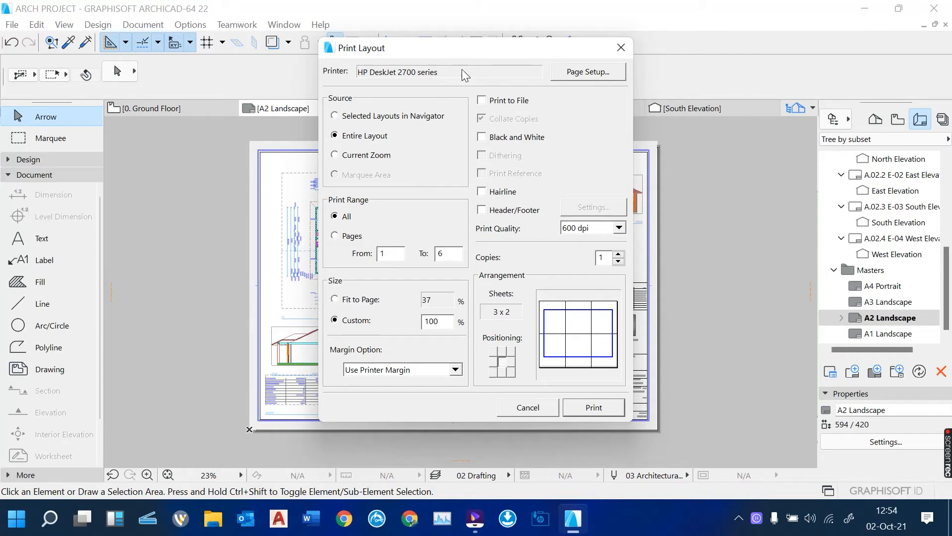
{"action": "left_click", "coordinate": [576, 73]}
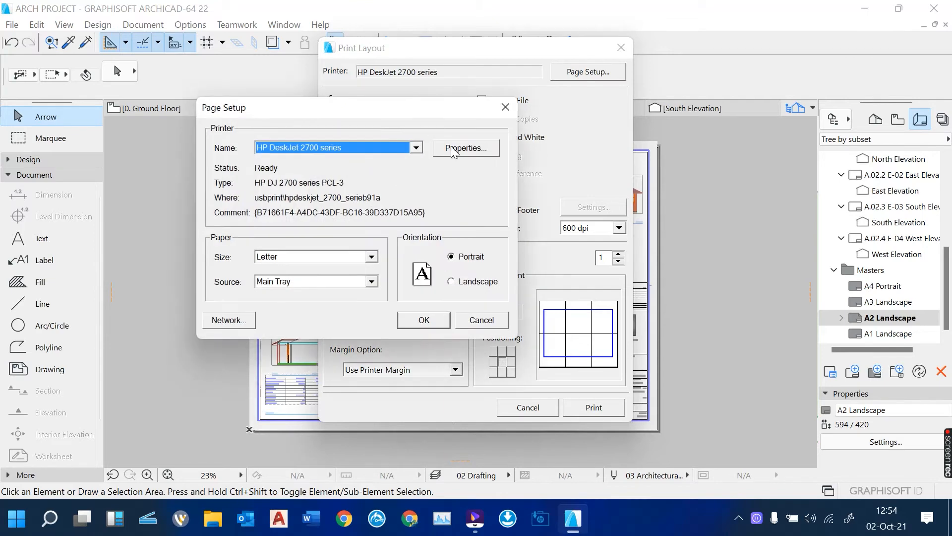
{"action": "left_click", "coordinate": [416, 148]}
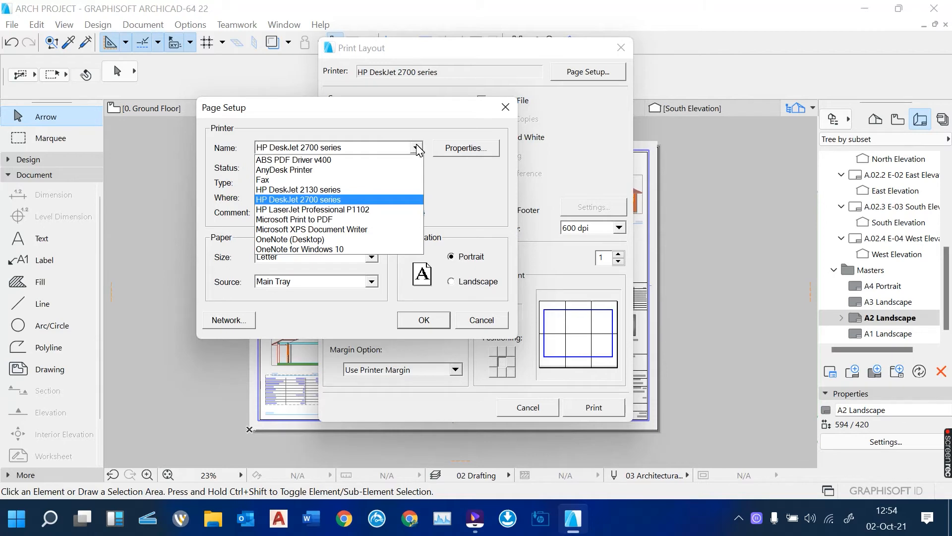
{"action": "left_click", "coordinate": [343, 219]}
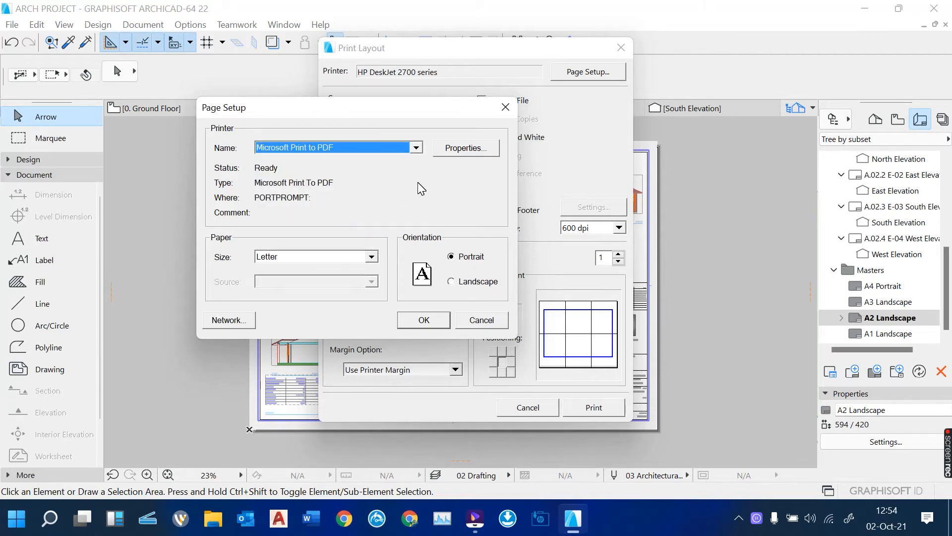
{"action": "left_click", "coordinate": [417, 148]}
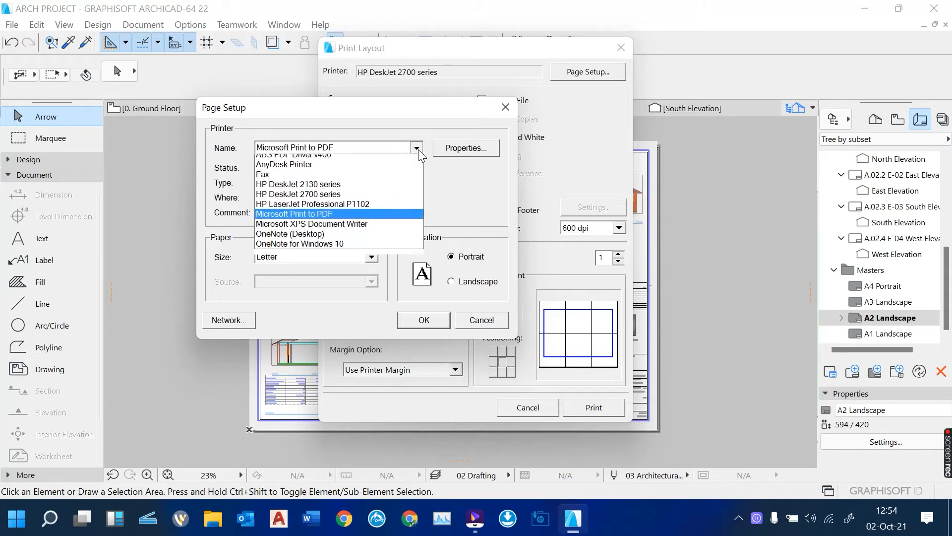
{"action": "left_click", "coordinate": [417, 149]}
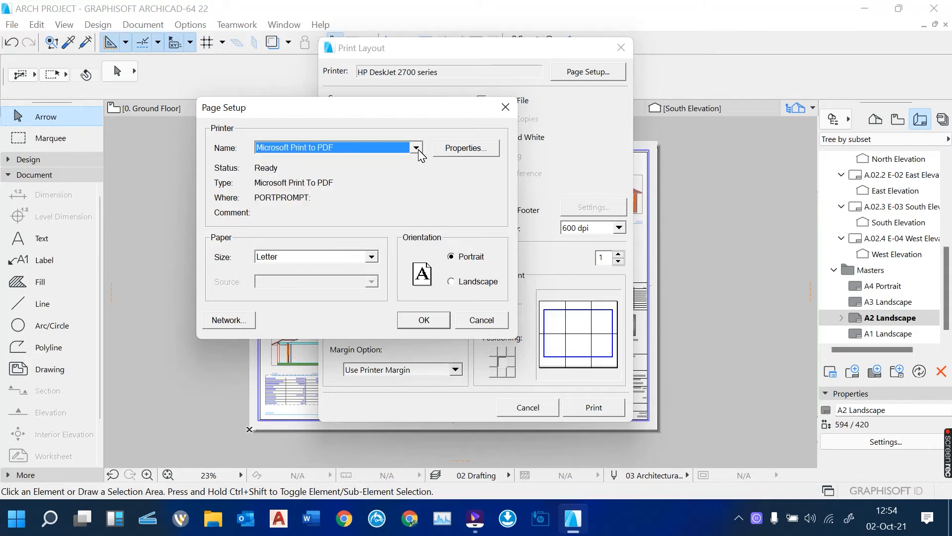
Step: Set the print paper size to A3 with landscape orientation and accept the page setup
{"action": "left_click", "coordinate": [372, 256]}
{"action": "left_click", "coordinate": [352, 268]}
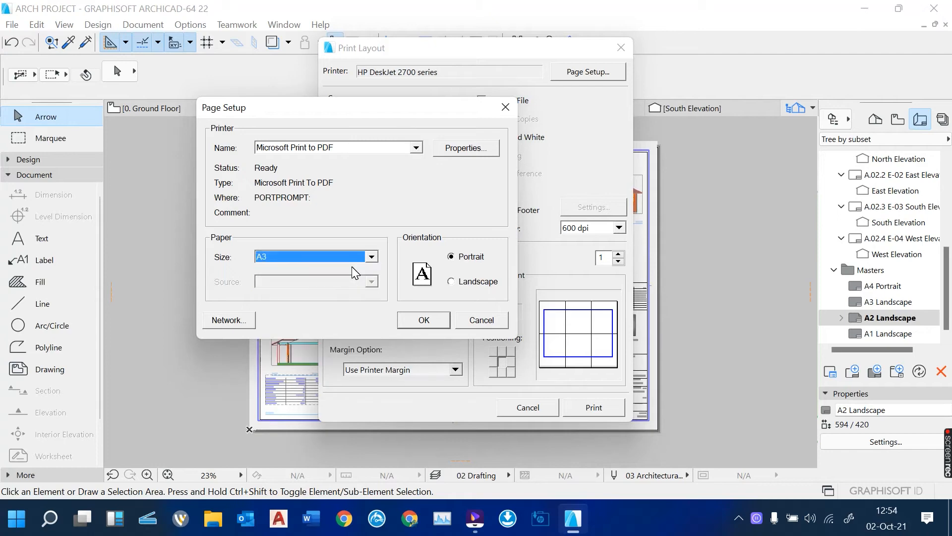
{"action": "left_click", "coordinate": [451, 281]}
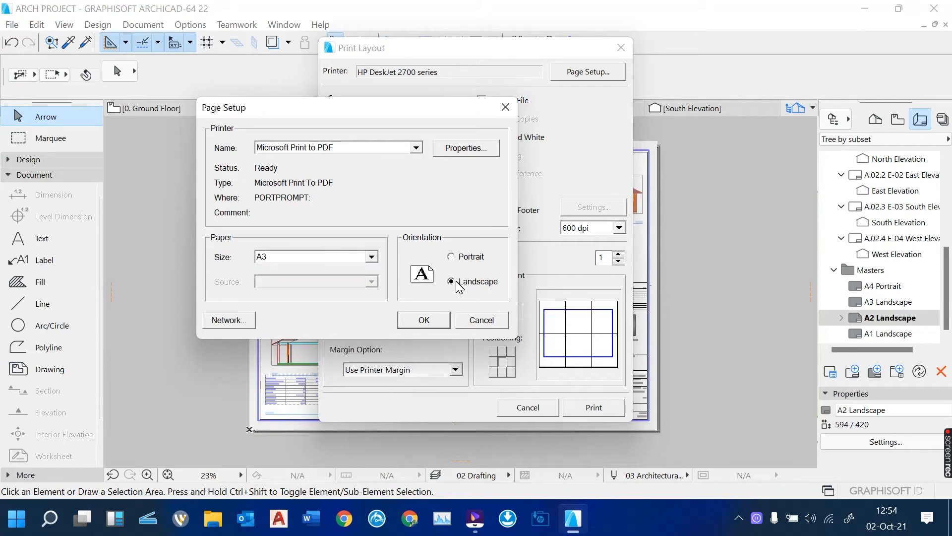
{"action": "left_click", "coordinate": [425, 322]}
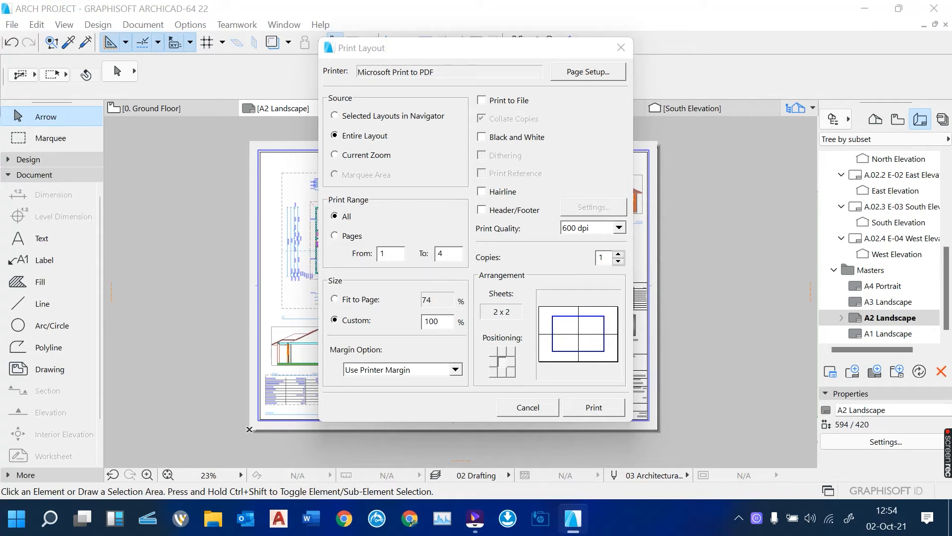
Step: Scale the layout to fit the page and print it to a PDF named PROPOSED HOUSE PLAN in the Documents folder
{"action": "left_click", "coordinate": [352, 300]}
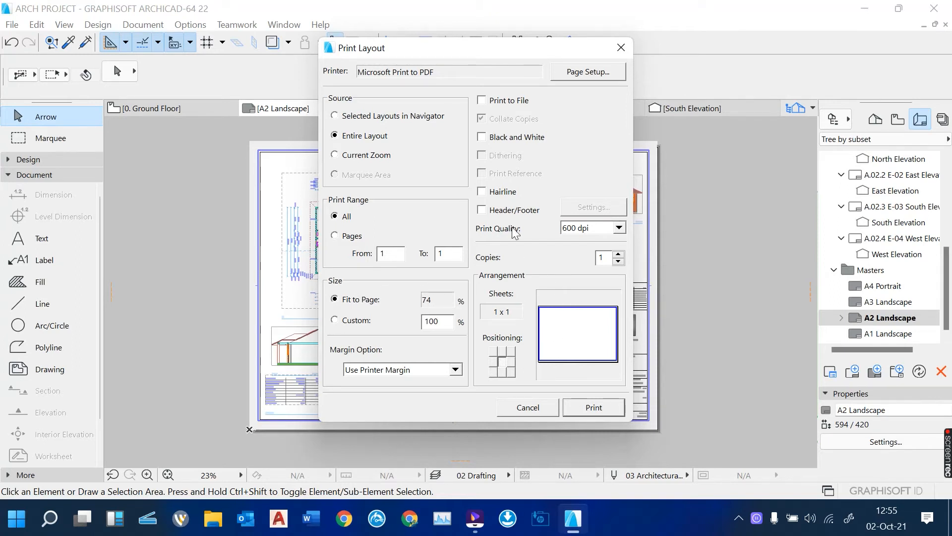
{"action": "left_click", "coordinate": [399, 72]}
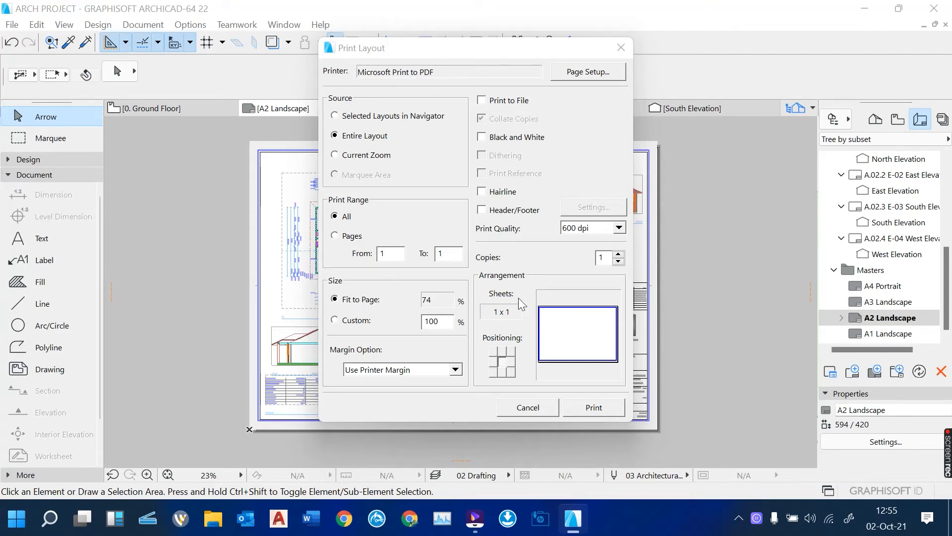
{"action": "left_click", "coordinate": [596, 406]}
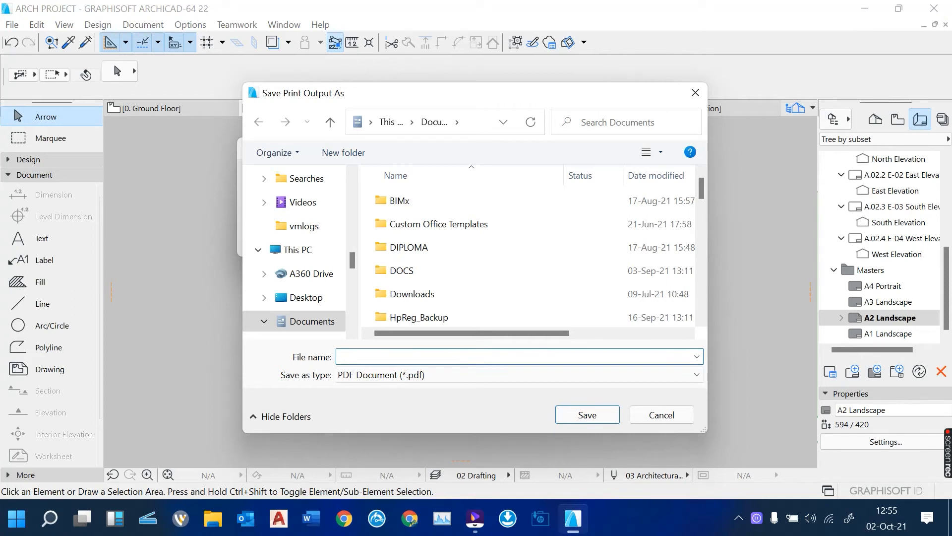
{"action": "type", "text": "PROPOSED HOUSE PLAN"}
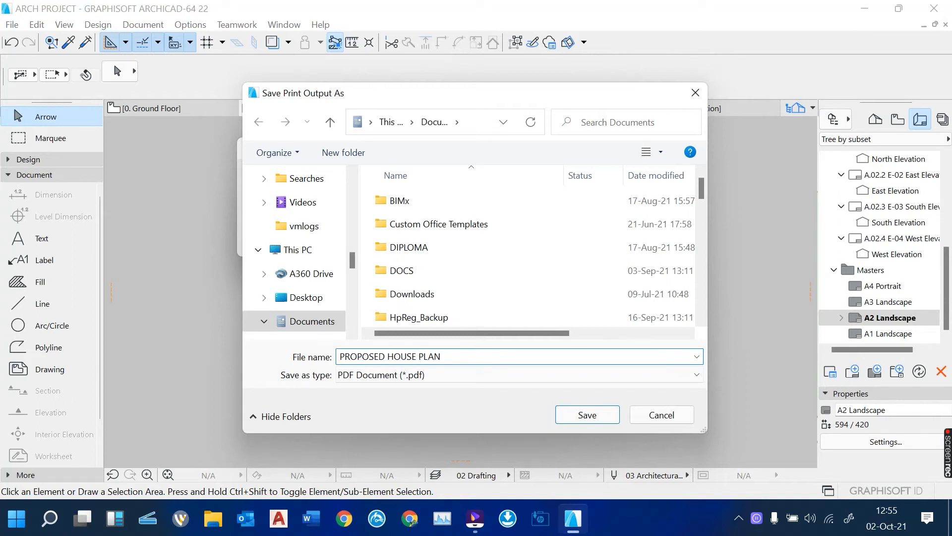
{"action": "left_click", "coordinate": [596, 415]}
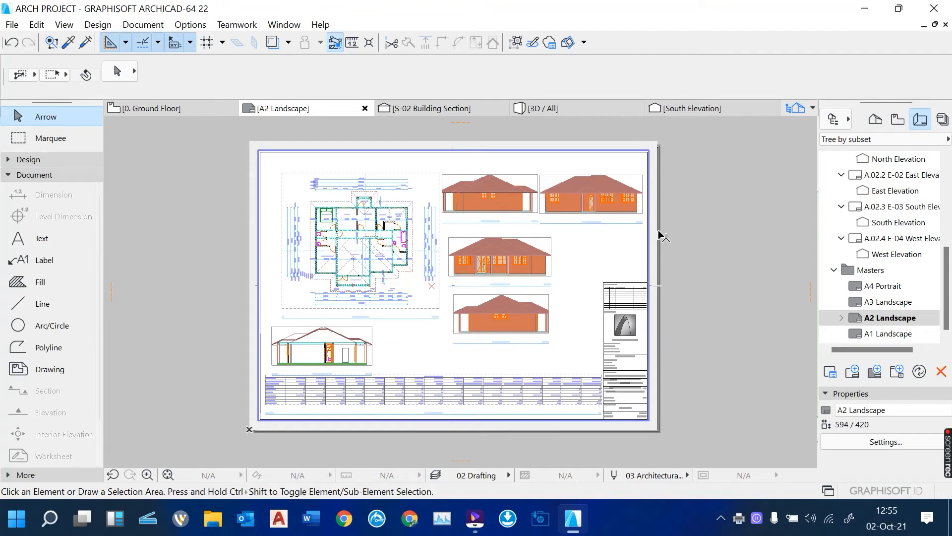
Step: Switch to File Explorer and go to the Documents folder that holds the saved print output
{"action": "left_click", "coordinate": [210, 519]}
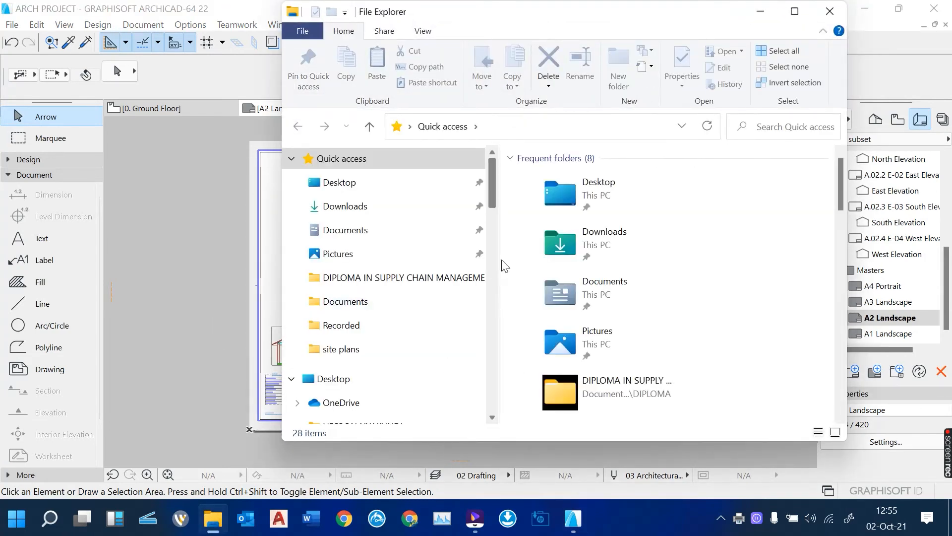
{"action": "left_click", "coordinate": [347, 301]}
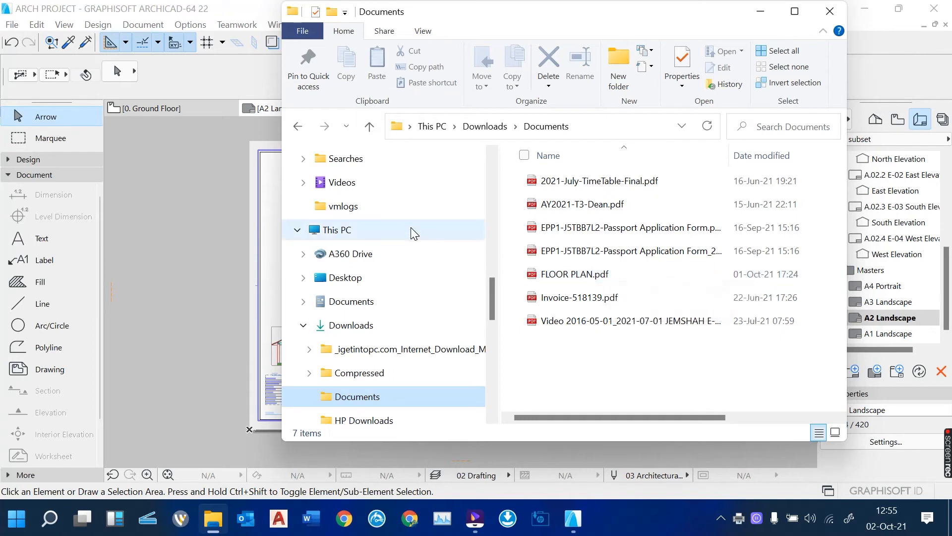
{"action": "scroll", "coordinate": [412, 230], "scroll_direction": "up", "scroll_amount": 1}
{"action": "scroll", "coordinate": [415, 233], "scroll_direction": "up", "scroll_amount": 2}
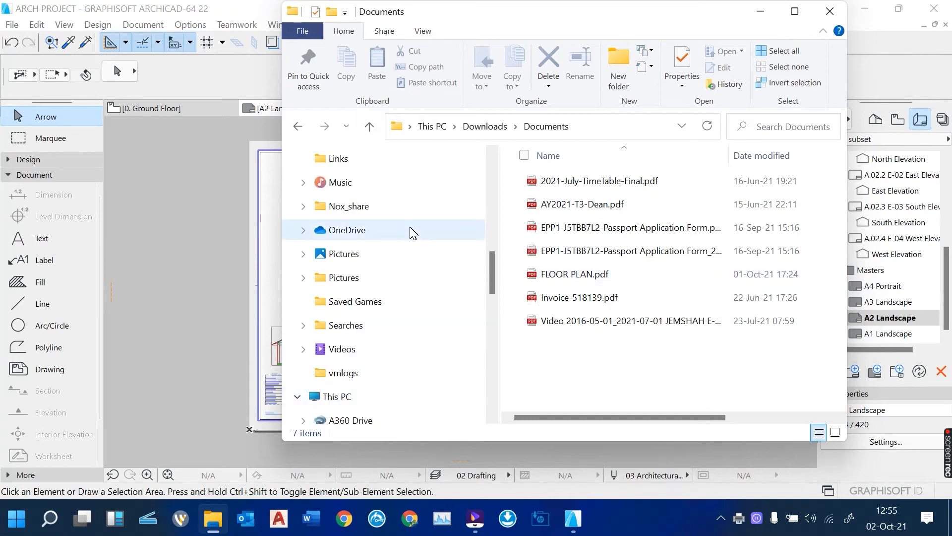
{"action": "scroll", "coordinate": [421, 240], "scroll_direction": "up", "scroll_amount": 2}
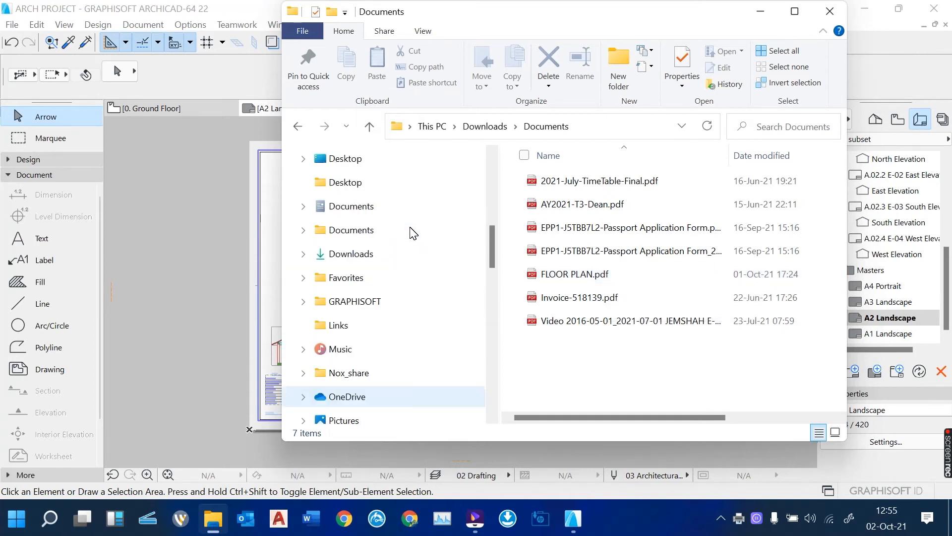
{"action": "left_click", "coordinate": [367, 208]}
Step: Locate PROPOSED HOUSE PLAN.pdf in the Documents folder and open it
{"action": "scroll", "coordinate": [678, 299], "scroll_direction": "down", "scroll_amount": 5}
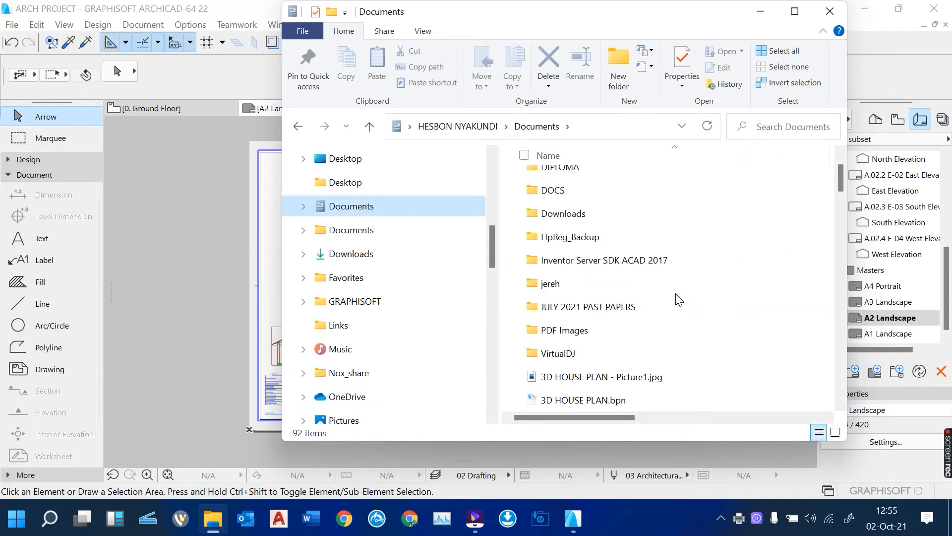
{"action": "scroll", "coordinate": [678, 299], "scroll_direction": "down", "scroll_amount": 5}
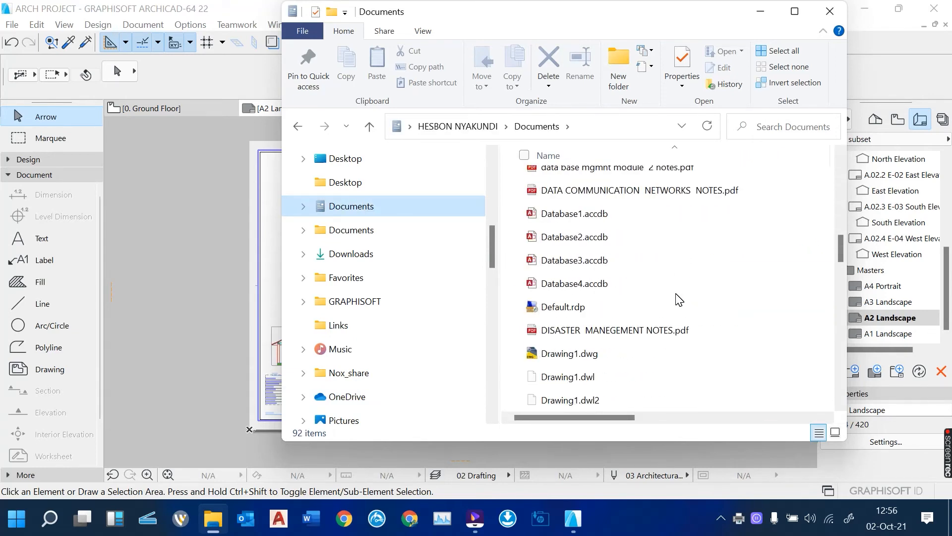
{"action": "scroll", "coordinate": [679, 299], "scroll_direction": "up", "scroll_amount": 1}
{"action": "scroll", "coordinate": [678, 299], "scroll_direction": "down", "scroll_amount": 6}
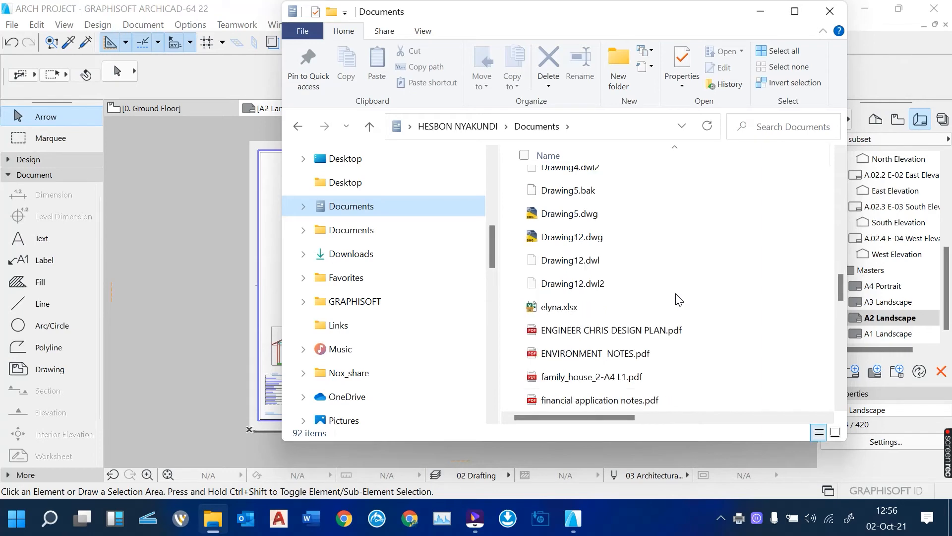
{"action": "scroll", "coordinate": [678, 299], "scroll_direction": "down", "scroll_amount": 1}
{"action": "scroll", "coordinate": [679, 299], "scroll_direction": "down", "scroll_amount": 2}
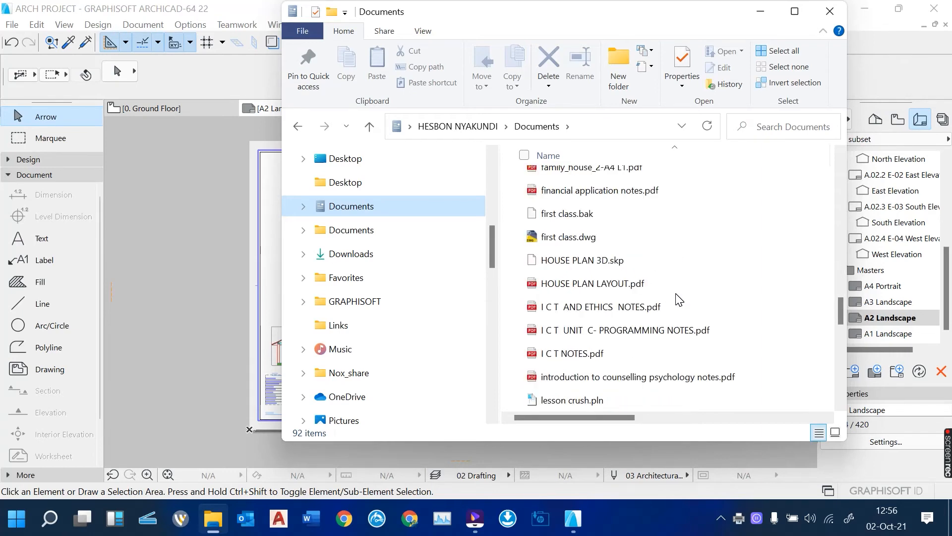
{"action": "scroll", "coordinate": [678, 299], "scroll_direction": "down", "scroll_amount": 3}
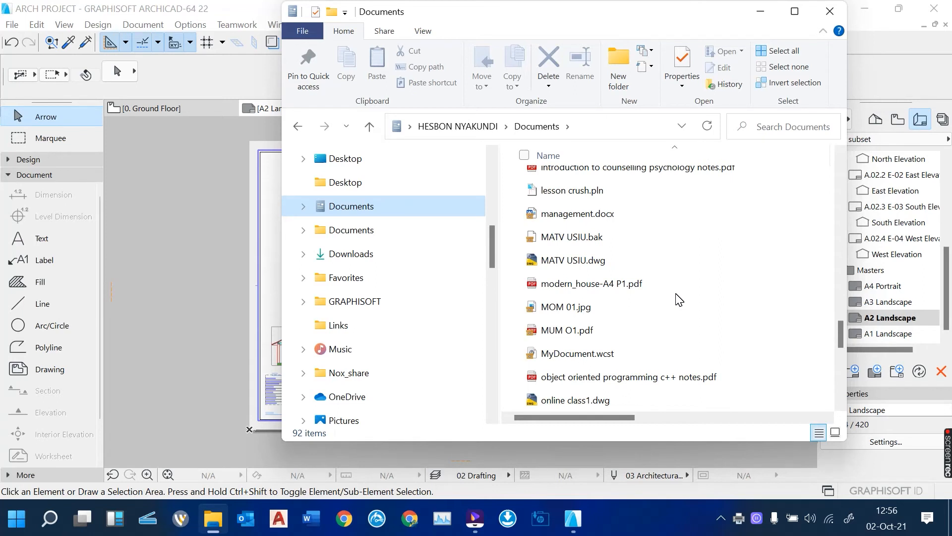
{"action": "scroll", "coordinate": [678, 299], "scroll_direction": "down", "scroll_amount": 3}
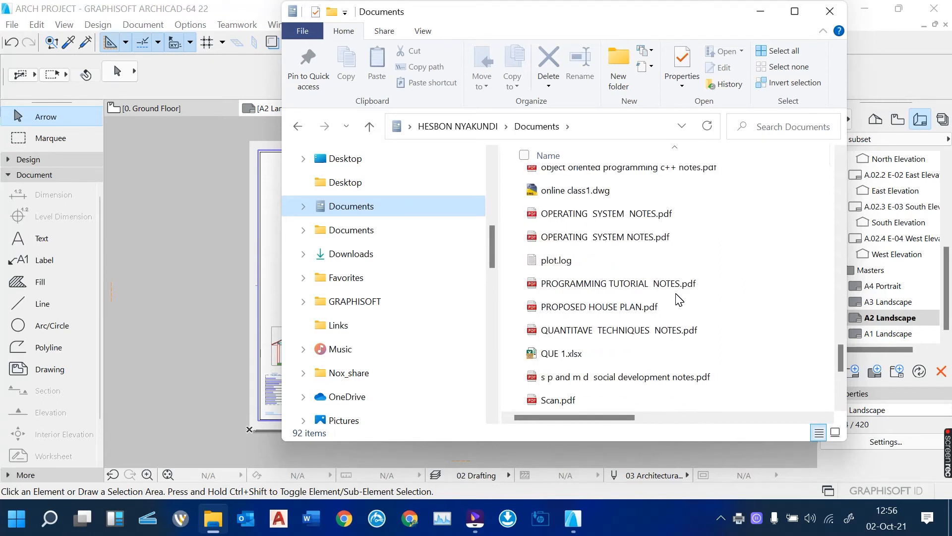
{"action": "left_click", "coordinate": [631, 317]}
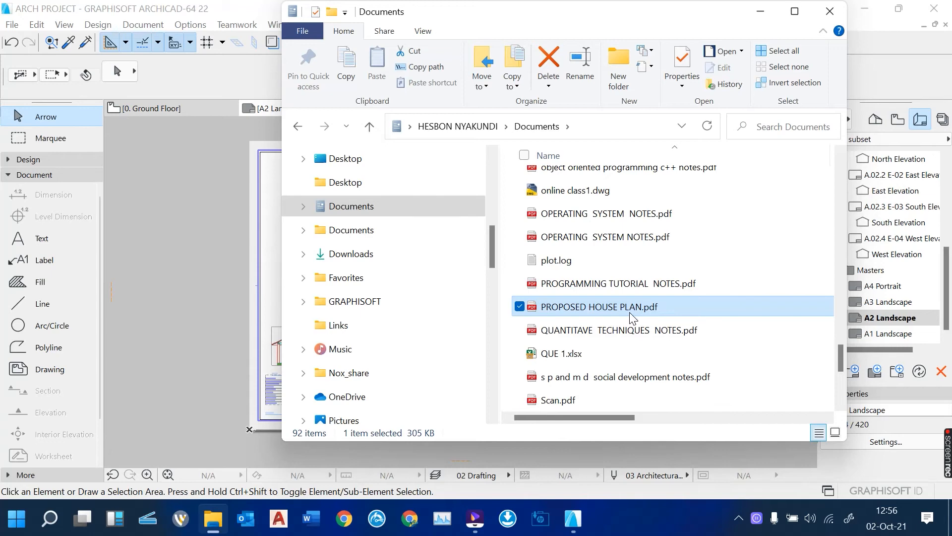
{"action": "double_click", "coordinate": [632, 310]}
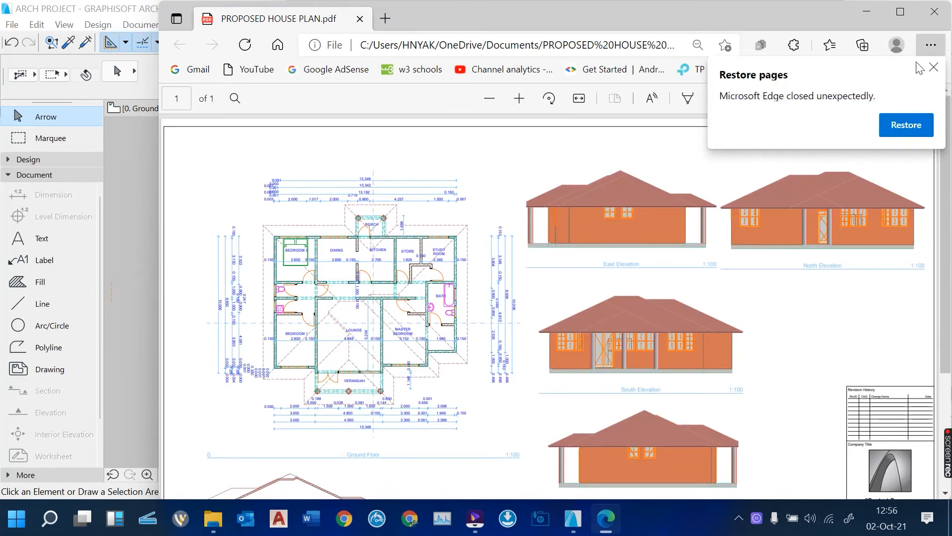
Step: Dismiss the browser's restore prompt, review the printed sheet from plan to door schedule, and close the PDF and File Explorer windows
{"action": "left_click", "coordinate": [932, 66]}
{"action": "scroll", "coordinate": [618, 224], "scroll_direction": "down", "scroll_amount": 3}
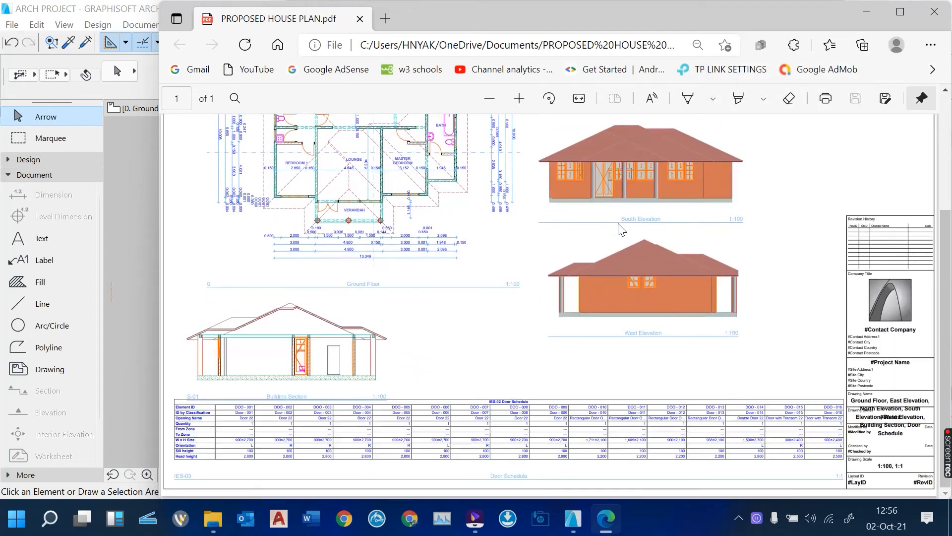
{"action": "scroll", "coordinate": [650, 292], "scroll_direction": "up", "scroll_amount": 2}
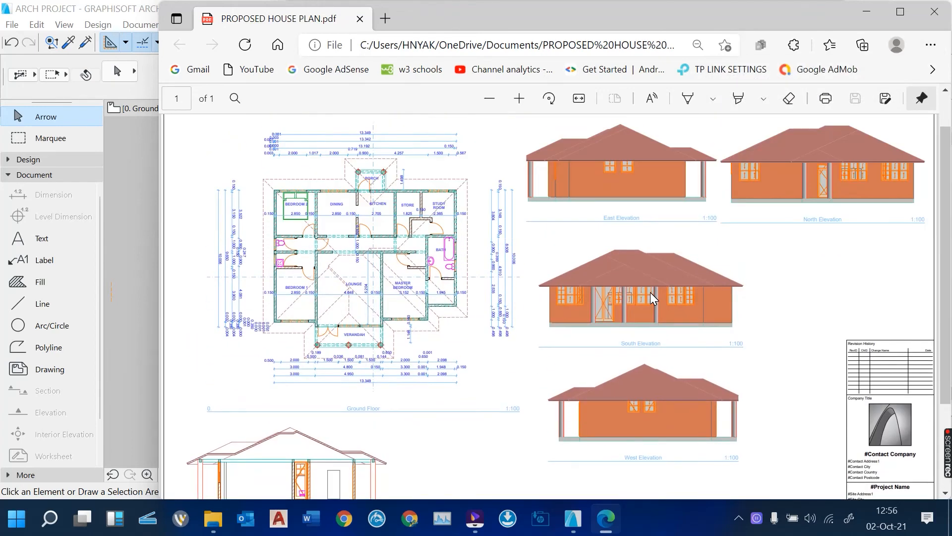
{"action": "scroll", "coordinate": [515, 286], "scroll_direction": "down", "scroll_amount": 2}
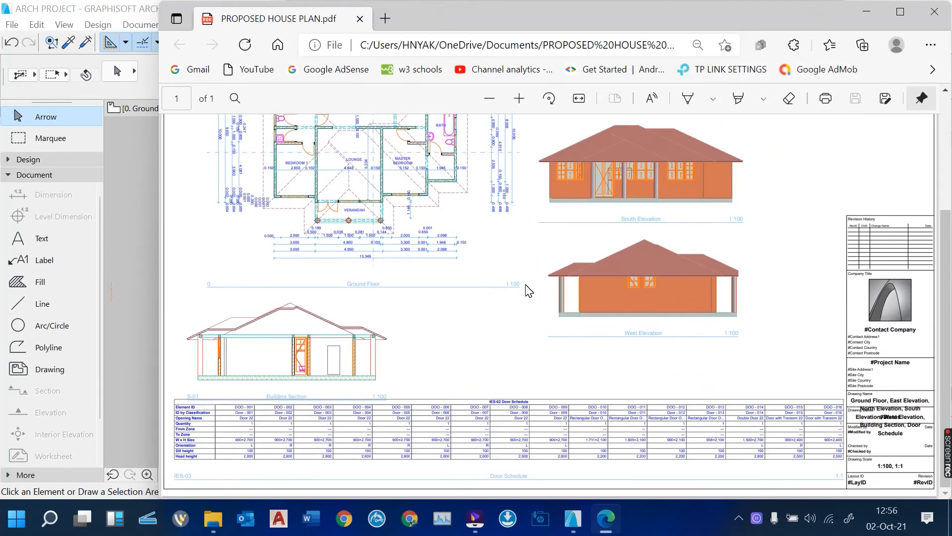
{"action": "scroll", "coordinate": [633, 426], "scroll_direction": "up", "scroll_amount": 3}
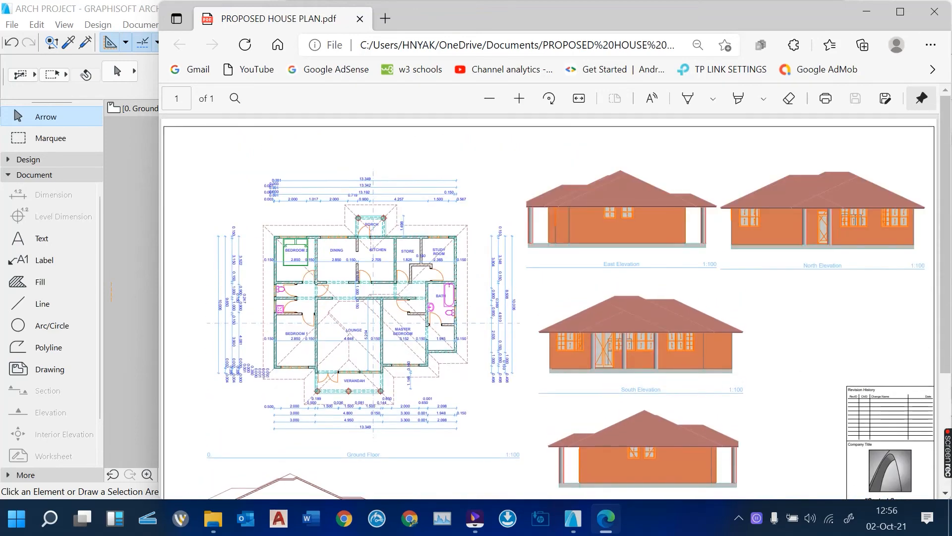
{"action": "left_click", "coordinate": [934, 11]}
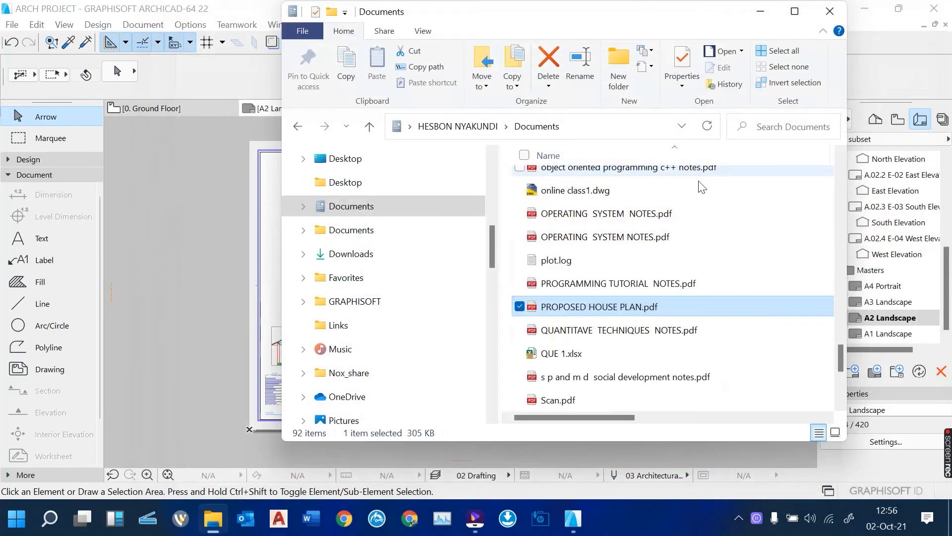
{"action": "left_click", "coordinate": [831, 11]}
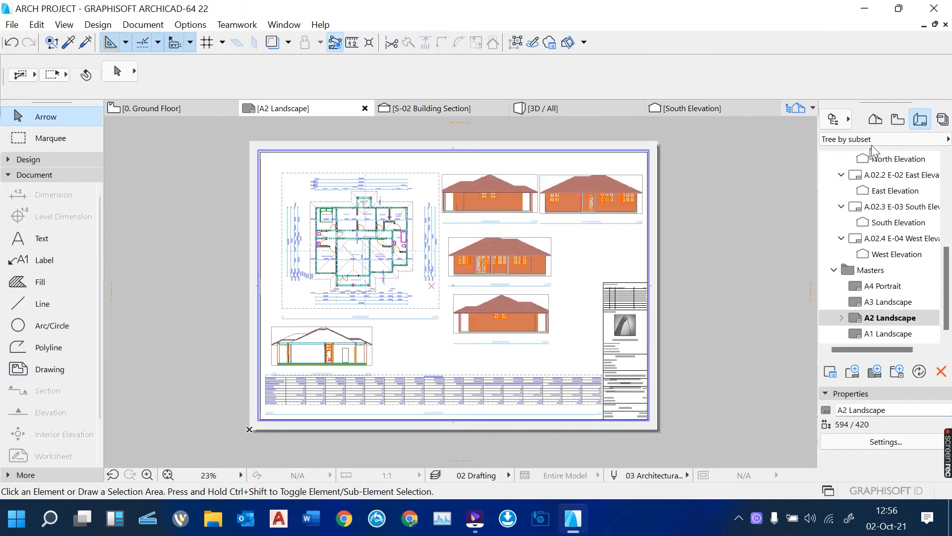
Step: Open the Generic Perspective 3D view from the project map and view the house's roof from above
{"action": "left_click", "coordinate": [877, 119]}
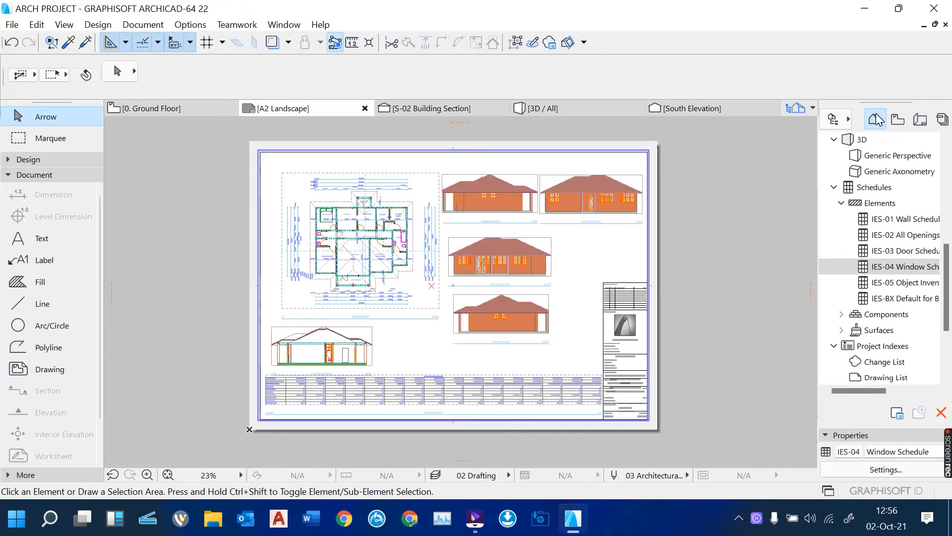
{"action": "left_click", "coordinate": [883, 158]}
{"action": "double_click", "coordinate": [883, 157]}
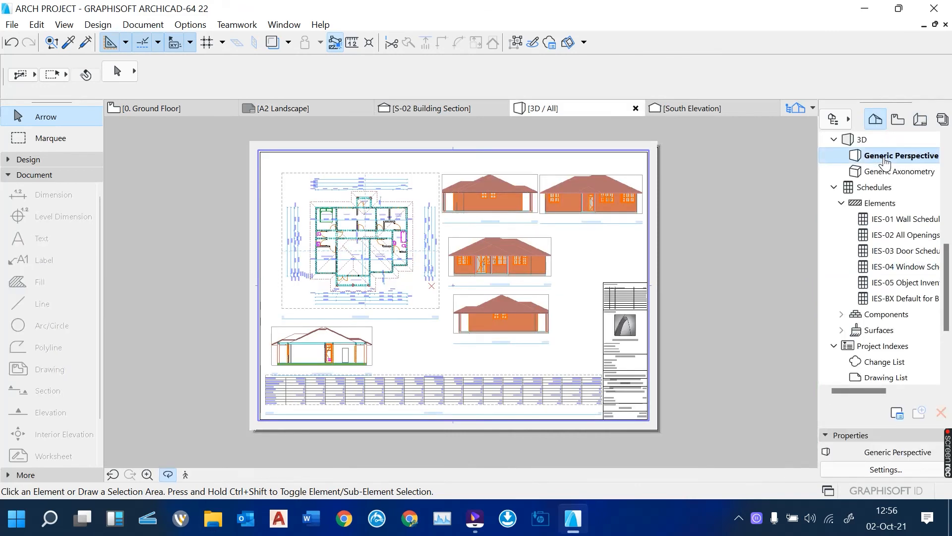
{"action": "left_click_drag", "start_coordinate": [576, 209], "coordinate": [446, 345]}
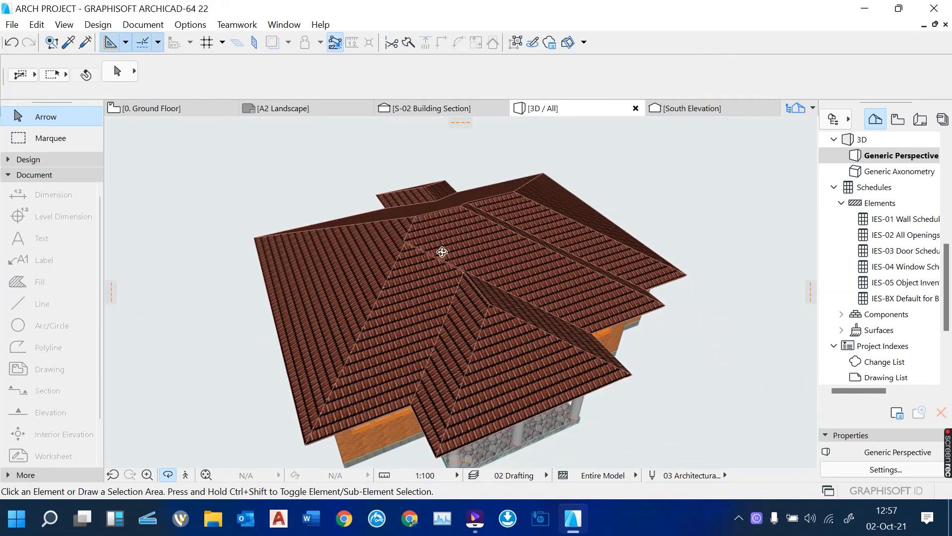
Step: Return to the Ground Floor plan and examine the house's rooms and dimensions up close
{"action": "left_click", "coordinate": [170, 113]}
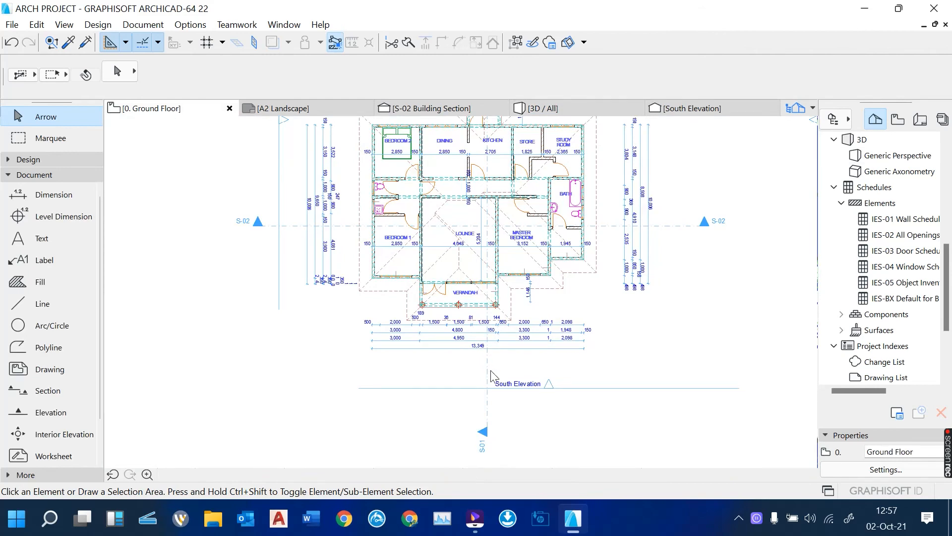
{"action": "scroll", "coordinate": [546, 270], "scroll_direction": "up", "scroll_amount": 2}
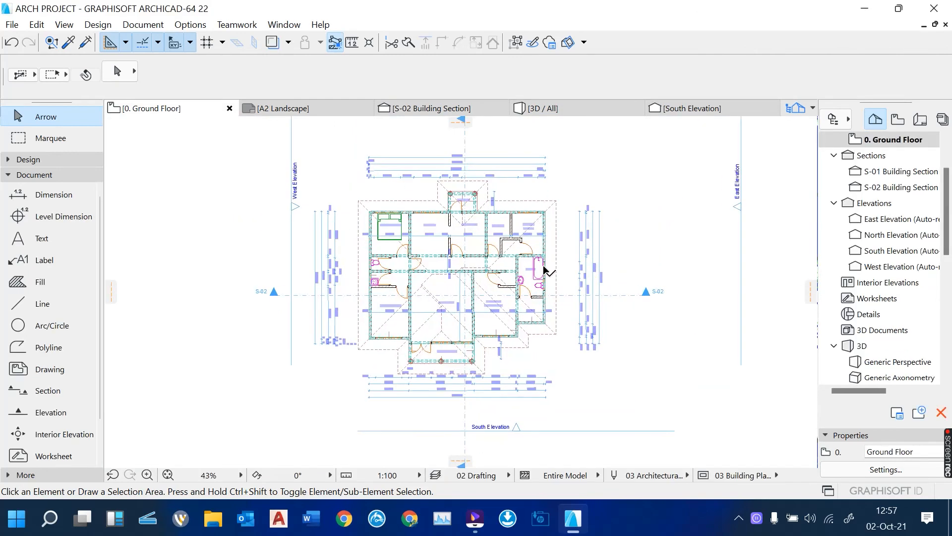
{"action": "scroll", "coordinate": [549, 270], "scroll_direction": "up", "scroll_amount": 2}
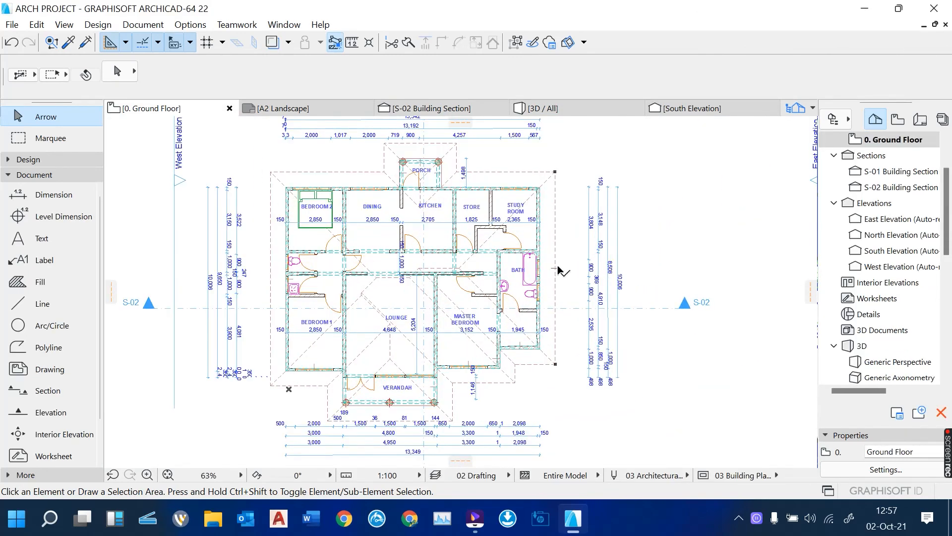